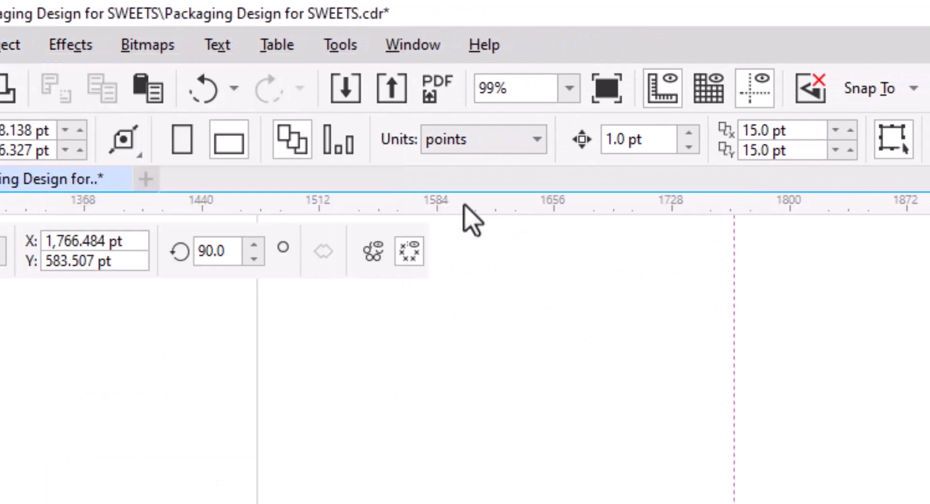
# Draw a tall ellipse about 62 pt wide and 146 pt high near the vertical symmetry line, above the horizontal one.
pyautogui.click(199, 179)
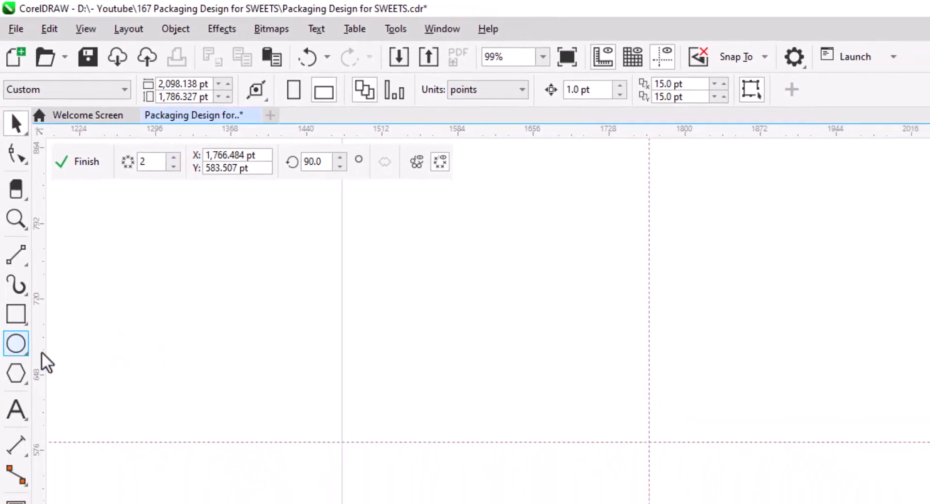
pyautogui.moveTo(625, 275); pyautogui.dragTo(667, 382)
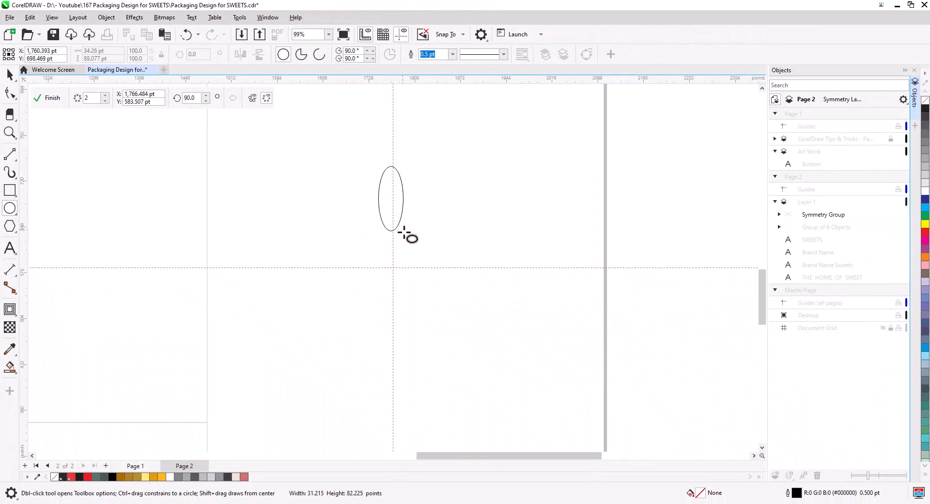
pyautogui.moveTo(404, 233); pyautogui.dragTo(418, 261)
# Stretch the ellipse down to the horizontal symmetry line, about 160 pt high, and centre it on the vertical symmetry line.
pyautogui.click(9, 75)
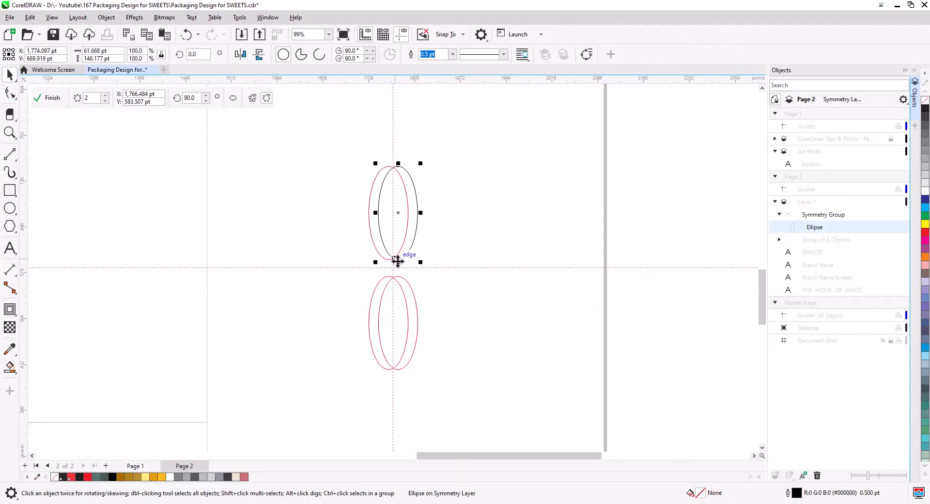
pyautogui.moveTo(398, 260); pyautogui.dragTo(391, 270)
pyautogui.scroll(5, 405, 282)
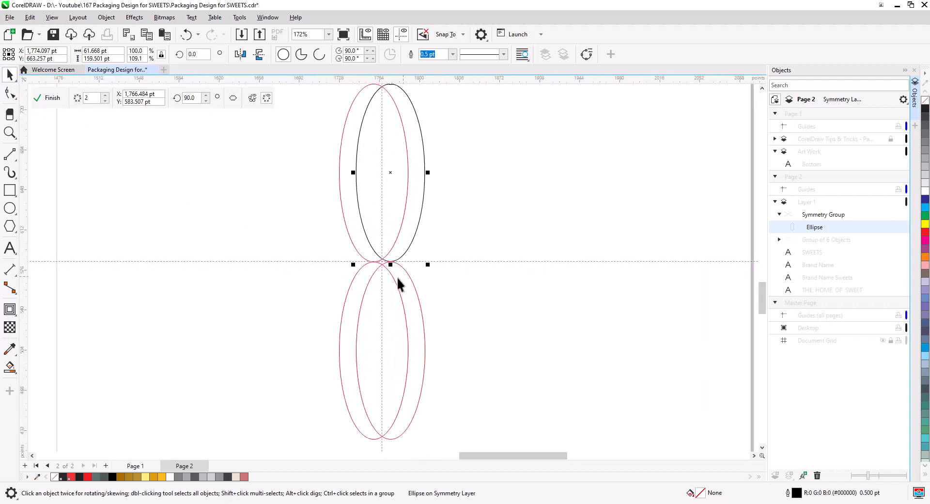
pyautogui.moveTo(393, 241); pyautogui.dragTo(370, 245)
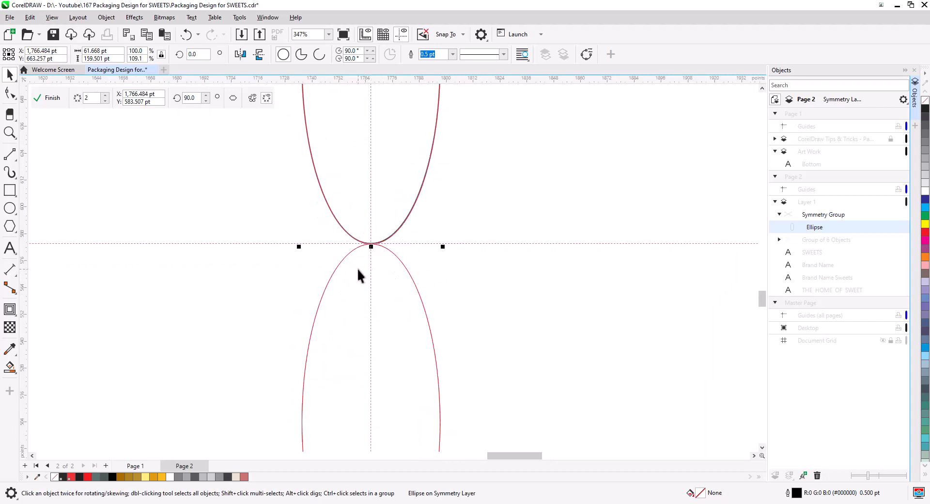
# Set the number of symmetry mirror lines to 4.
pyautogui.scroll(-3, 377, 276)
pyautogui.moveTo(377, 276); pyautogui.dragTo(382, 353)
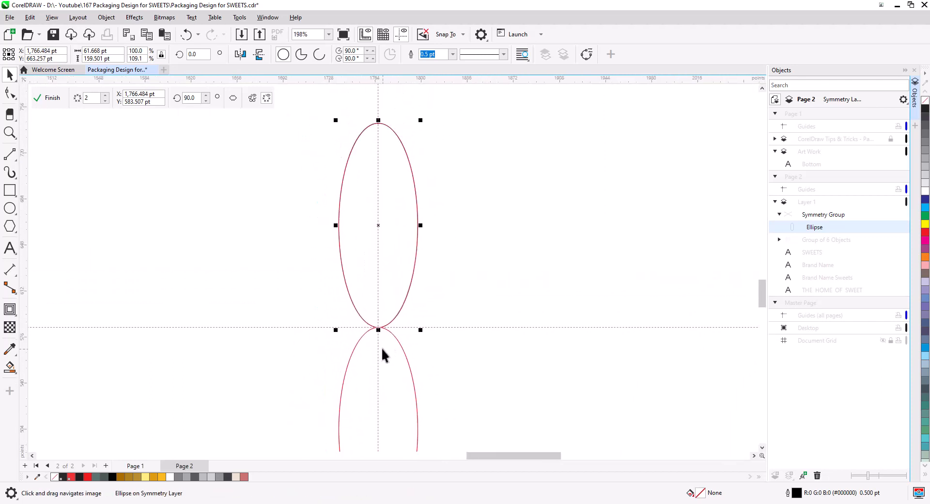
pyautogui.click(104, 95)
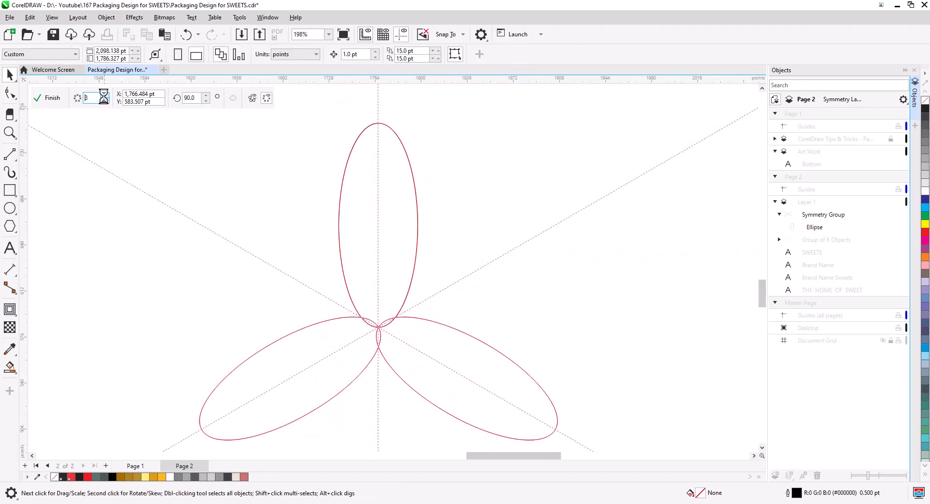
pyautogui.click(104, 95)
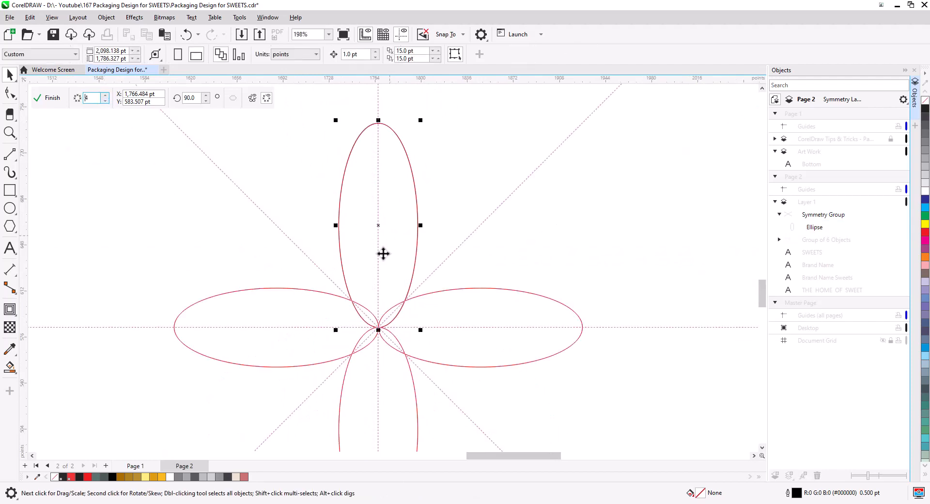
# Move the ellipse up away from the symmetry centre, and place that centre at about Y 613 pt and the ellipse at about Y 738 pt.
pyautogui.moveTo(383, 253); pyautogui.dragTo(374, 235)
pyautogui.scroll(-2, 387, 291)
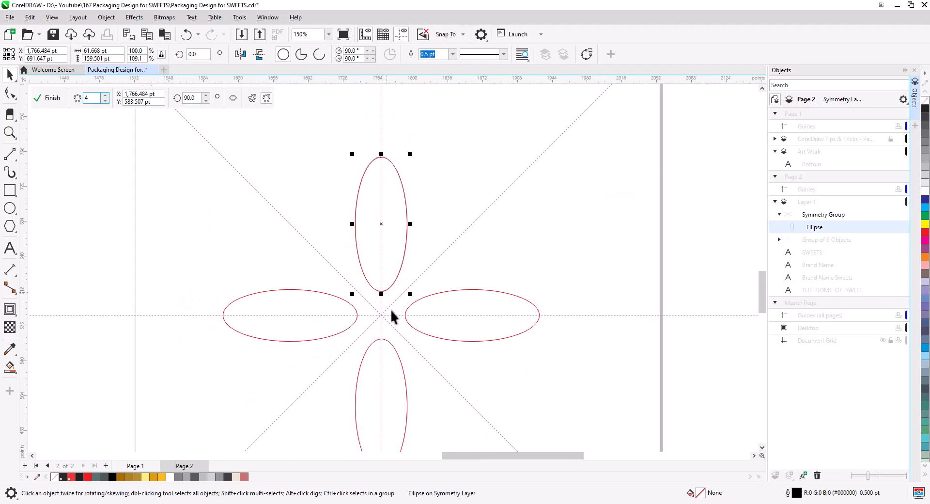
pyautogui.moveTo(393, 318); pyautogui.dragTo(392, 299)
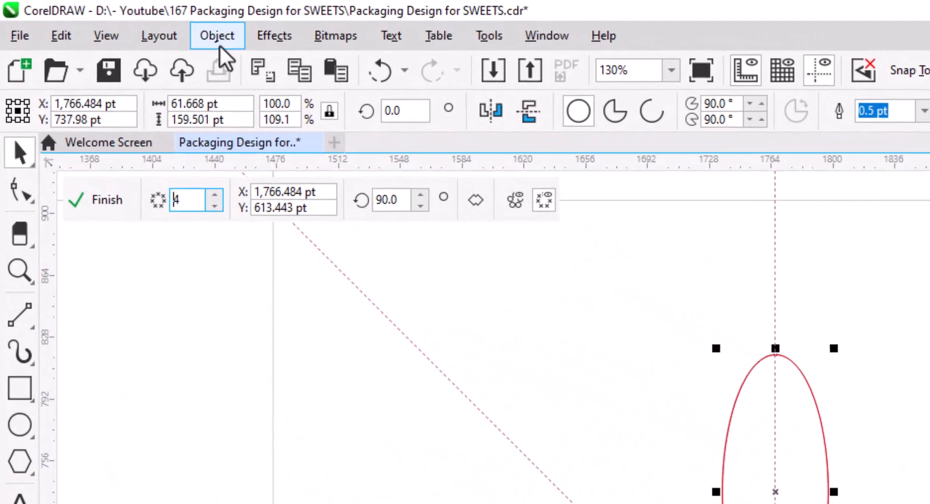
# Convert the upper ellipse to curves and delete its two side nodes.
pyautogui.click(138, 23)
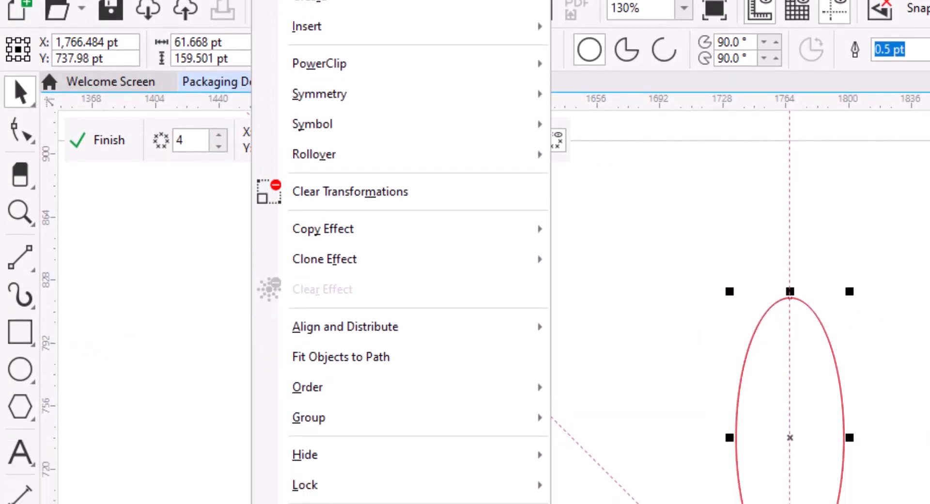
pyautogui.moveTo(358, 274)
pyautogui.click(602, 241)
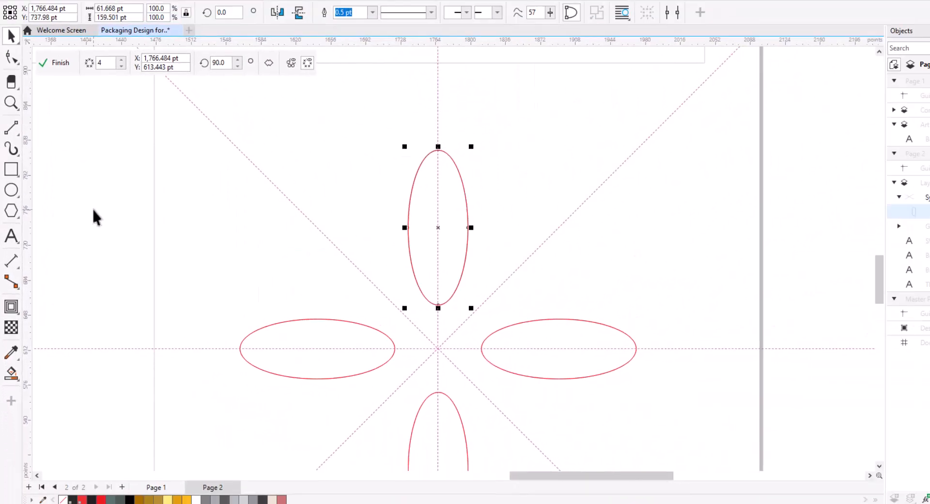
pyautogui.press('F10')
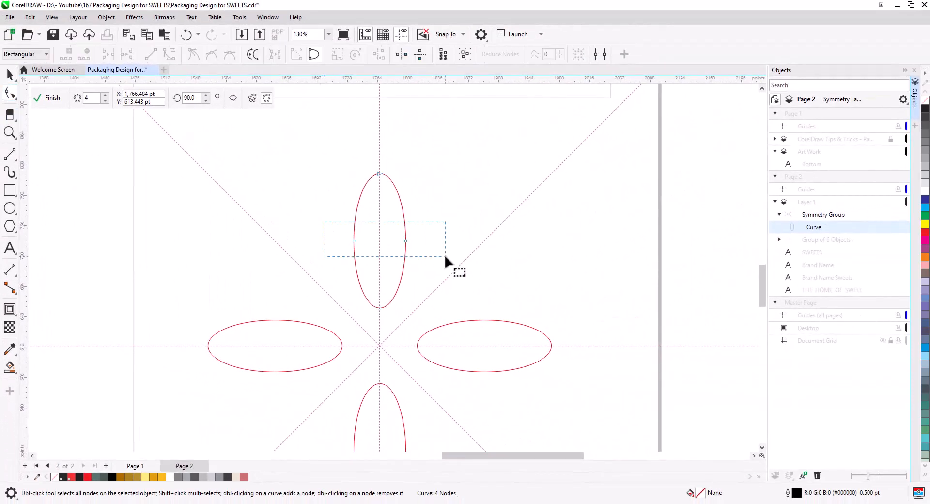
pyautogui.moveTo(445, 256); pyautogui.dragTo(444, 255)
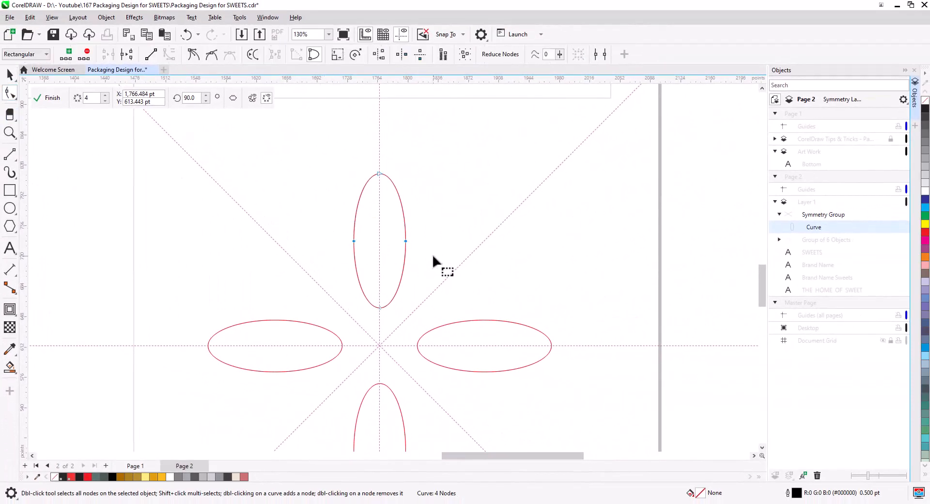
pyautogui.press('Delete')
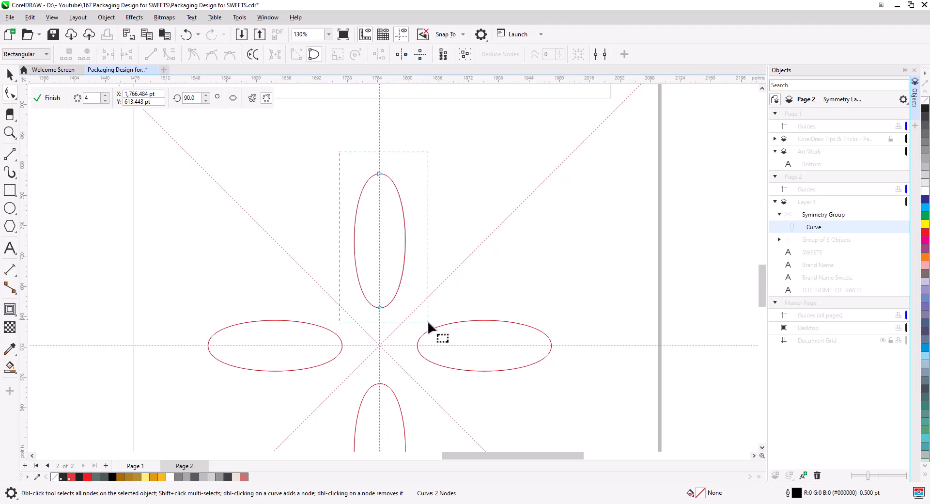
# Make the two remaining nodes symmetrical and adjust their handles to form a petal about 112 pt wide, narrow at the top and broad at the base.
pyautogui.moveTo(427, 321); pyautogui.dragTo(428, 321)
pyautogui.click(230, 54)
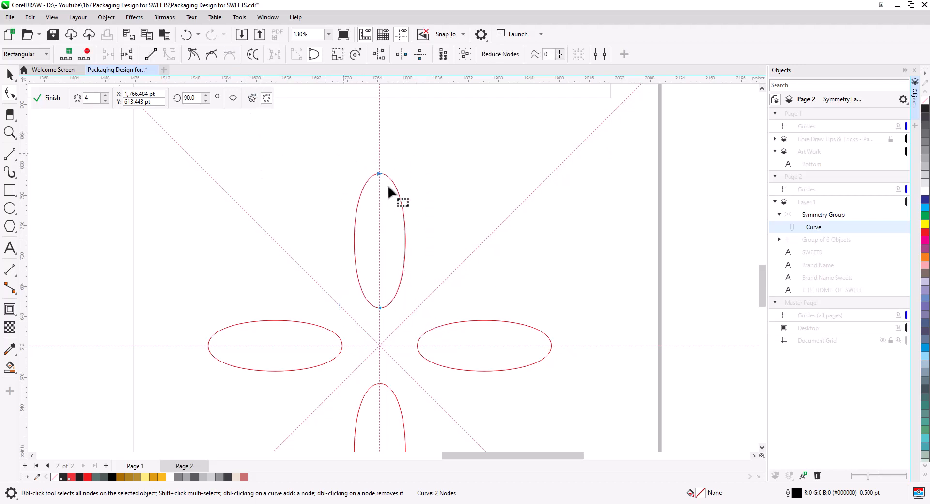
pyautogui.moveTo(411, 172); pyautogui.dragTo(405, 173)
pyautogui.moveTo(415, 308); pyautogui.dragTo(472, 308)
# Stretch the petal's base toward the symmetry centre to a height of about 178 pt, so it meets the neighbouring petals at the diagonals.
pyautogui.click(9, 75)
pyautogui.press('space')
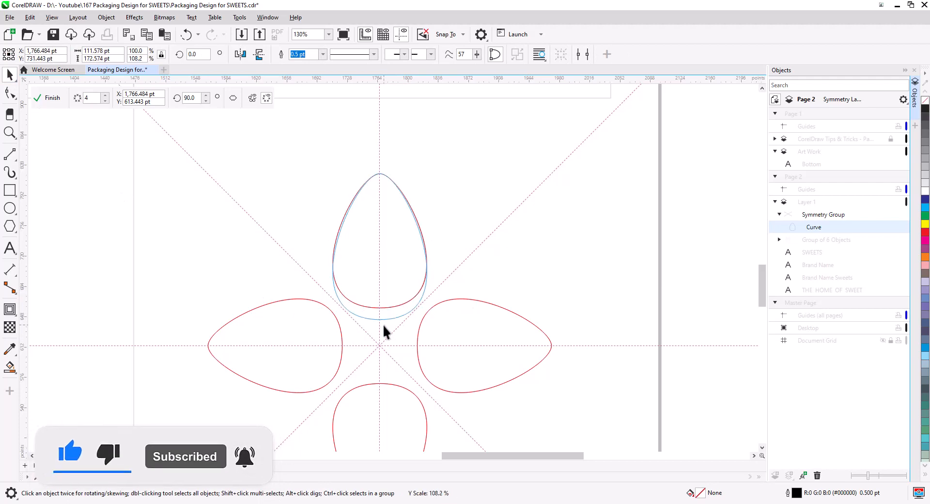
pyautogui.scroll(1, 389, 332)
pyautogui.scroll(3, 389, 334)
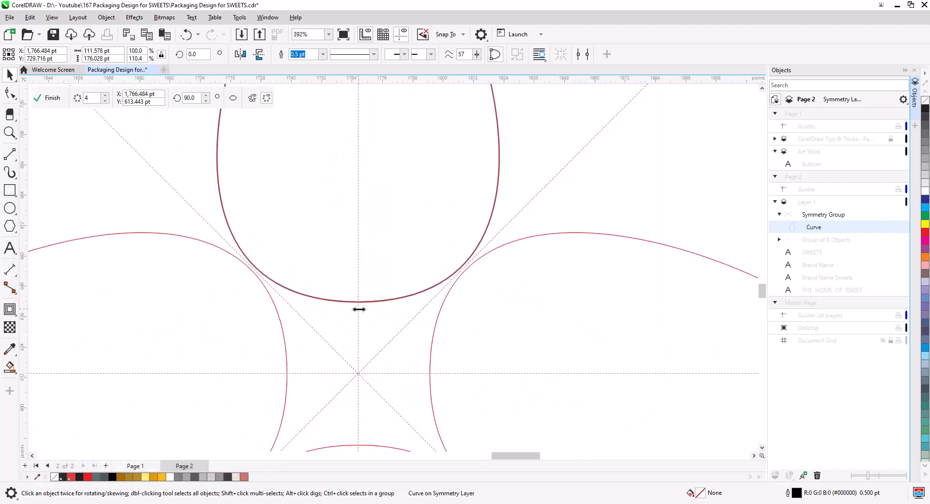
pyautogui.moveTo(358, 306); pyautogui.dragTo(357, 308)
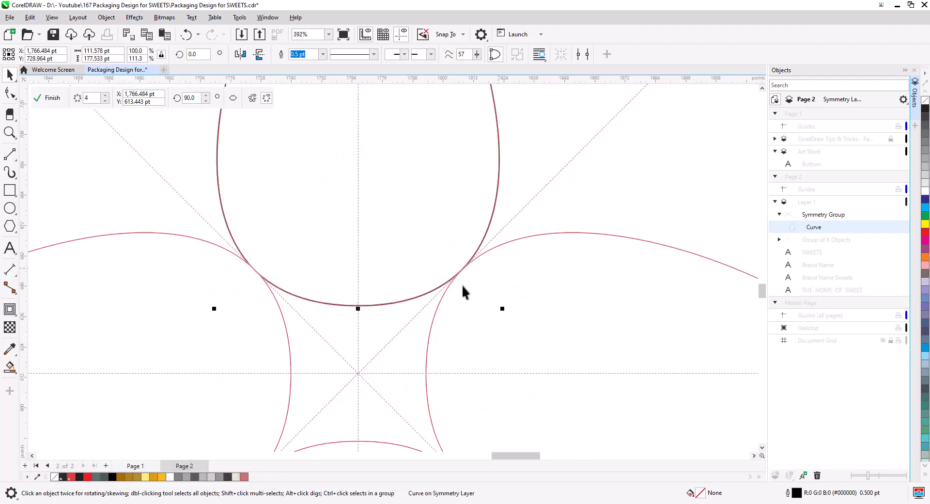
# Set the petal's outline width to 6 pt.
pyautogui.scroll(-3, 462, 290)
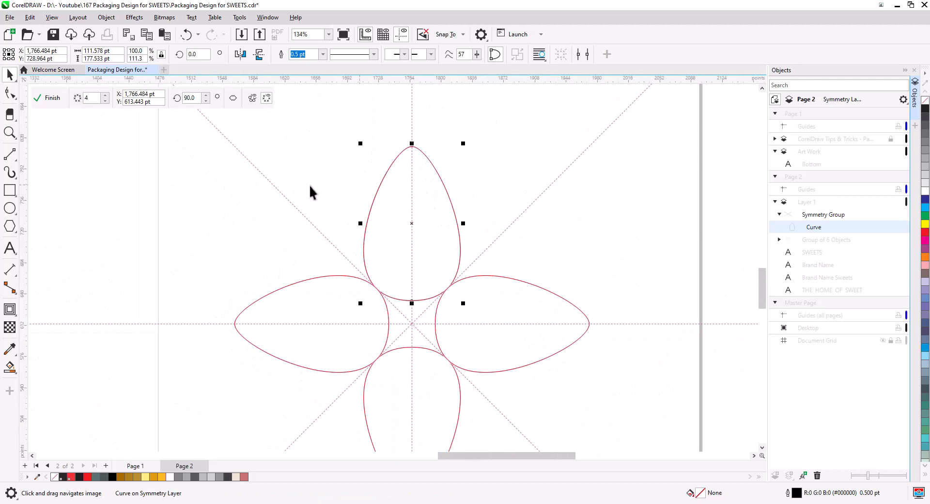
pyautogui.click(322, 54)
pyautogui.click(310, 122)
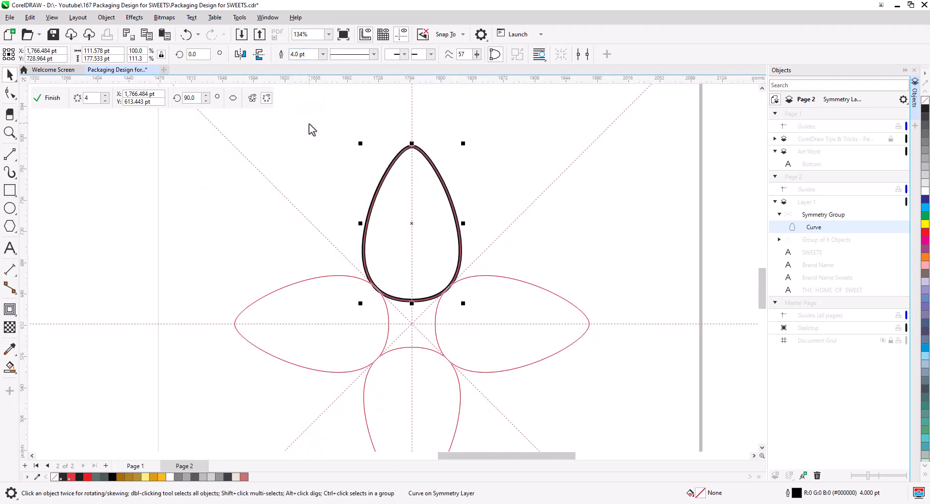
pyautogui.click(323, 54)
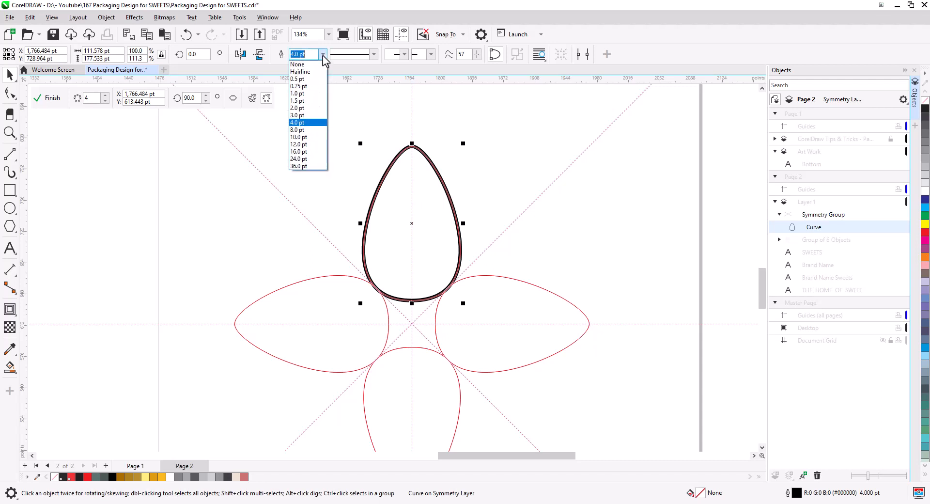
pyautogui.click(310, 129)
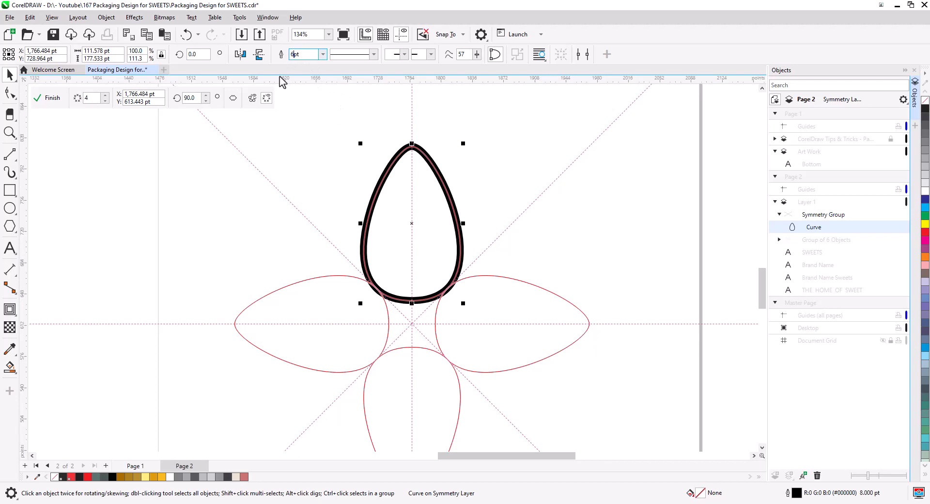
pyautogui.press('Return')
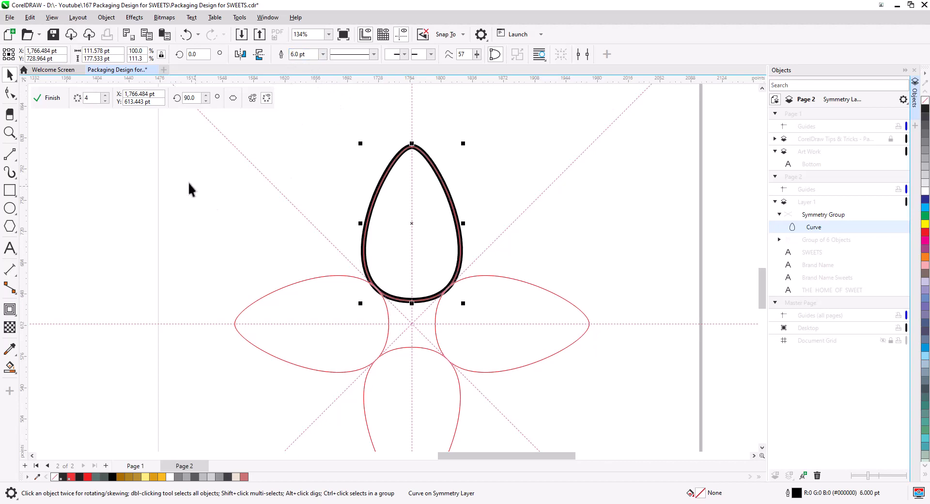
pyautogui.click(314, 192)
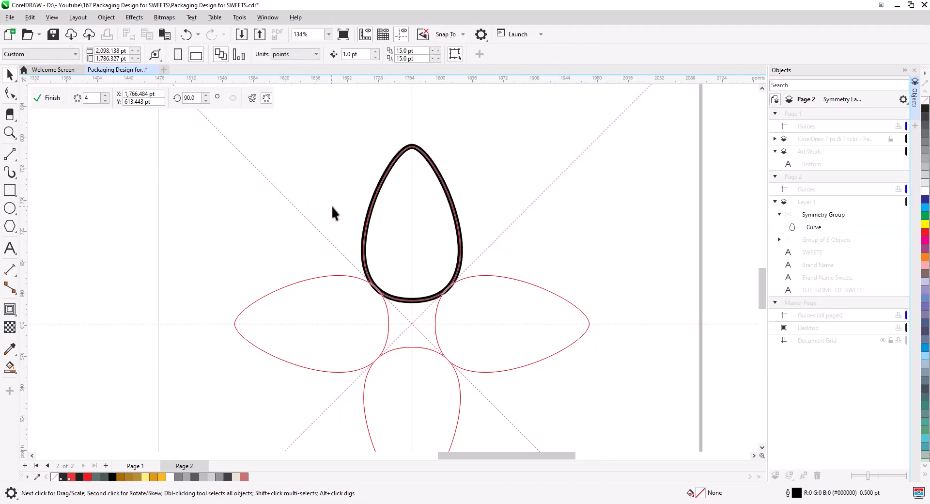
# Finish editing the symmetry group and deselect the four-petal flower.
pyautogui.scroll(-2, 352, 241)
pyautogui.click(55, 101)
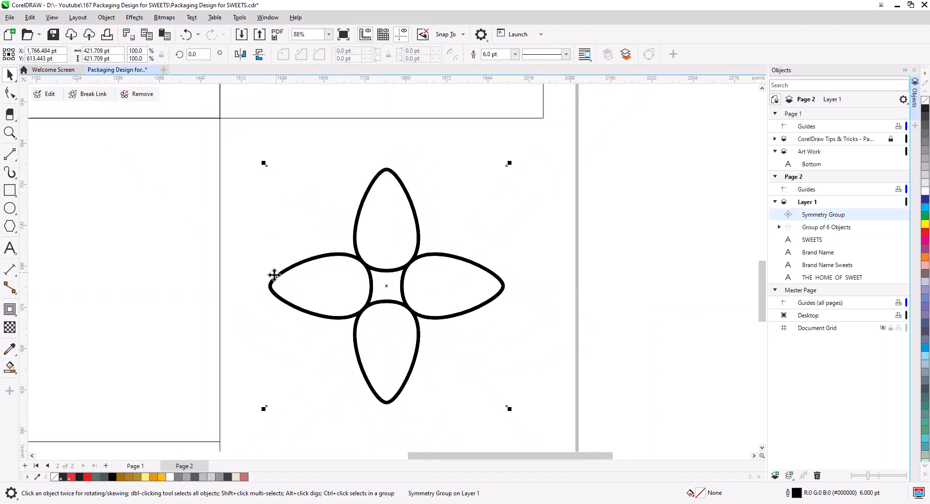
pyautogui.click(539, 243)
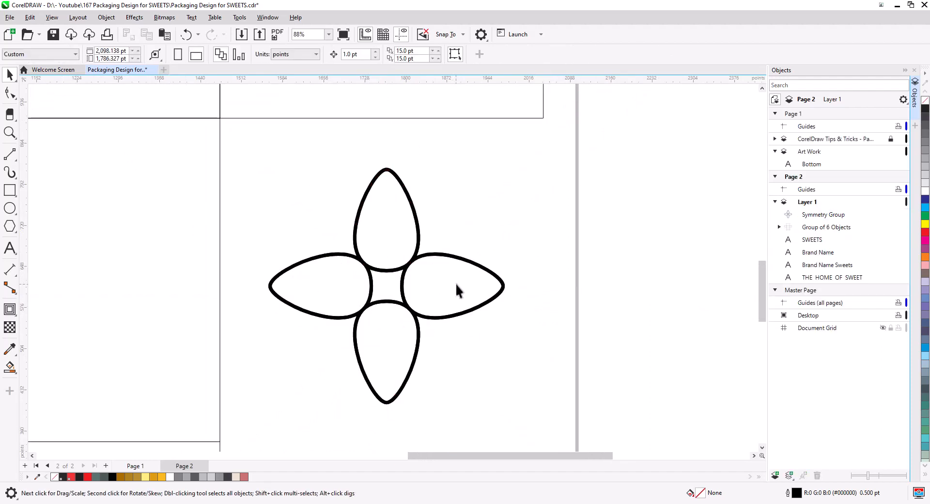
# Break the symmetry link of the four-petal flower and ungroup the uppermost resulting group of objects.
pyautogui.click(467, 259)
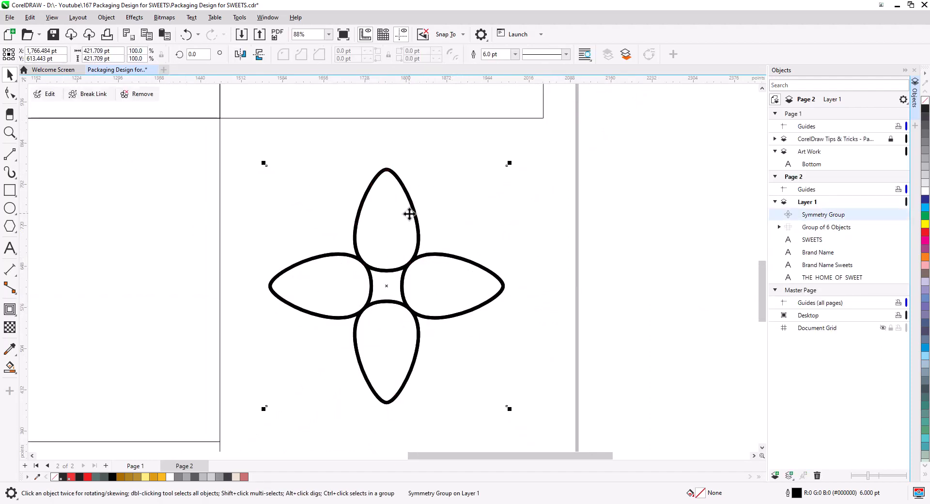
pyautogui.rightClick(410, 214)
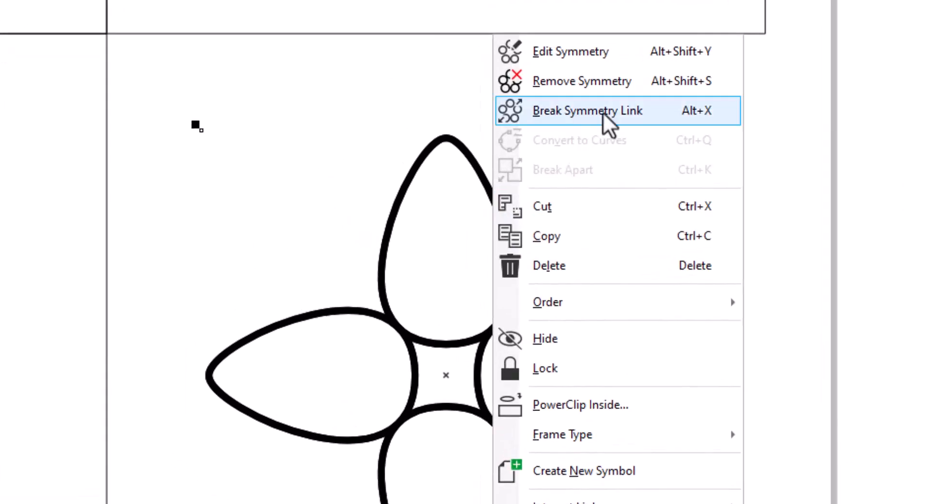
pyautogui.click(609, 112)
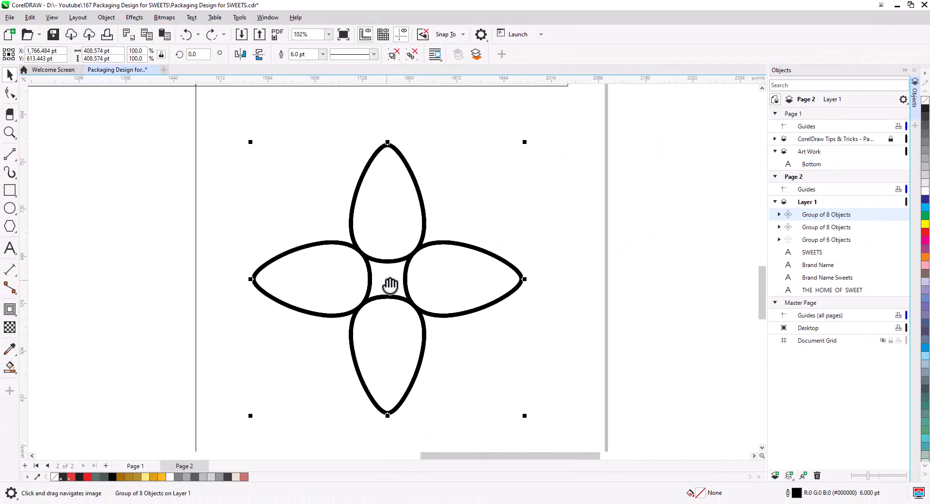
pyautogui.hotkey('ctrl', 'u')
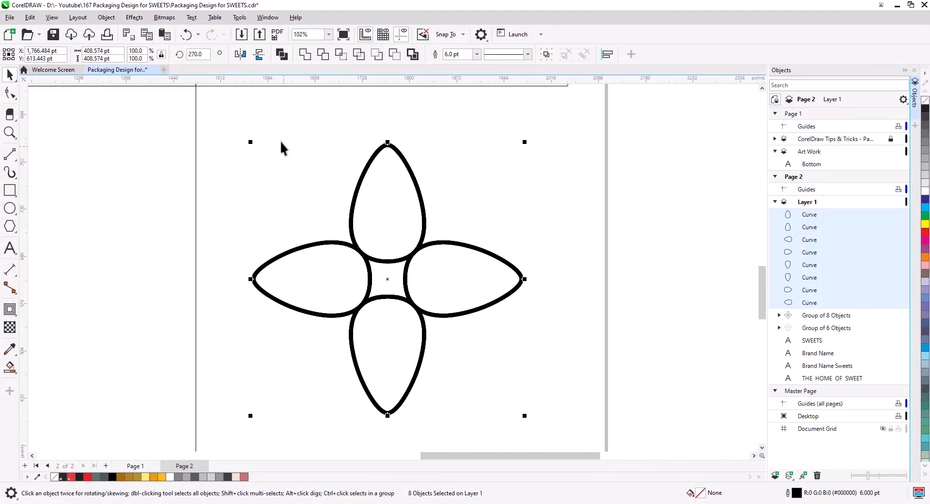
# Convert the outlines of the selected petal curves to objects and group them.
pyautogui.click(106, 16)
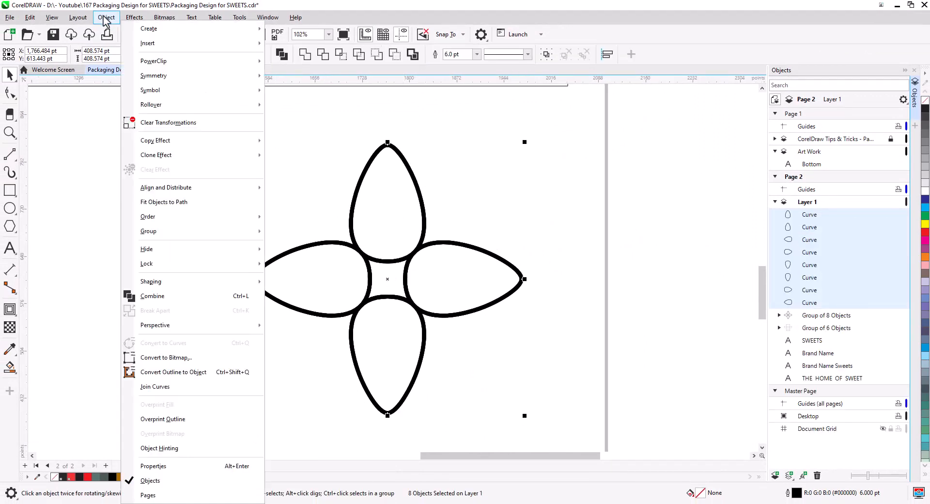
pyautogui.click(171, 373)
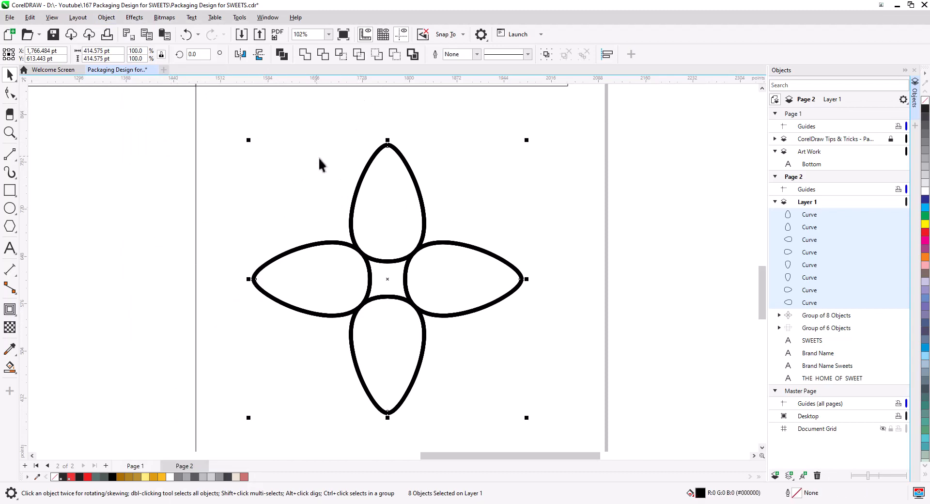
pyautogui.hotkey('ctrl', 'g')
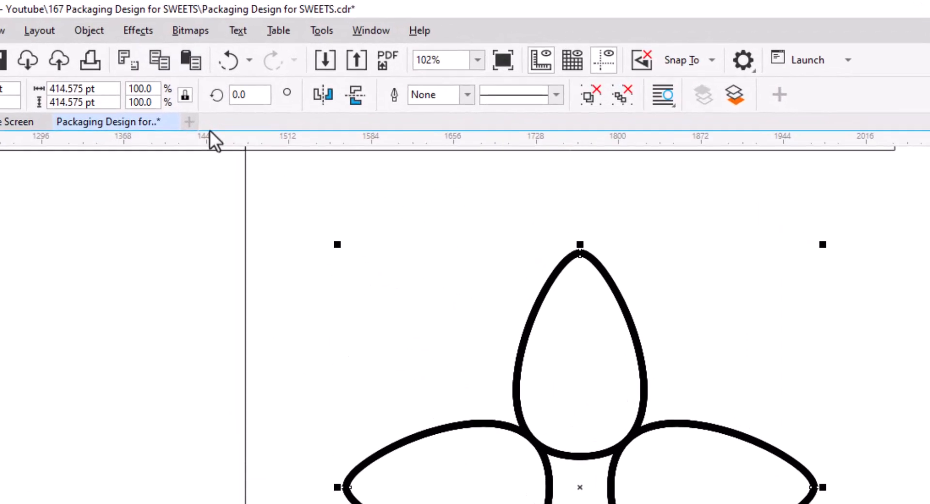
# Rotate the selected four-petal outline group by 45 degrees to form an eight-petal flower.
pyautogui.doubleClick(247, 100)
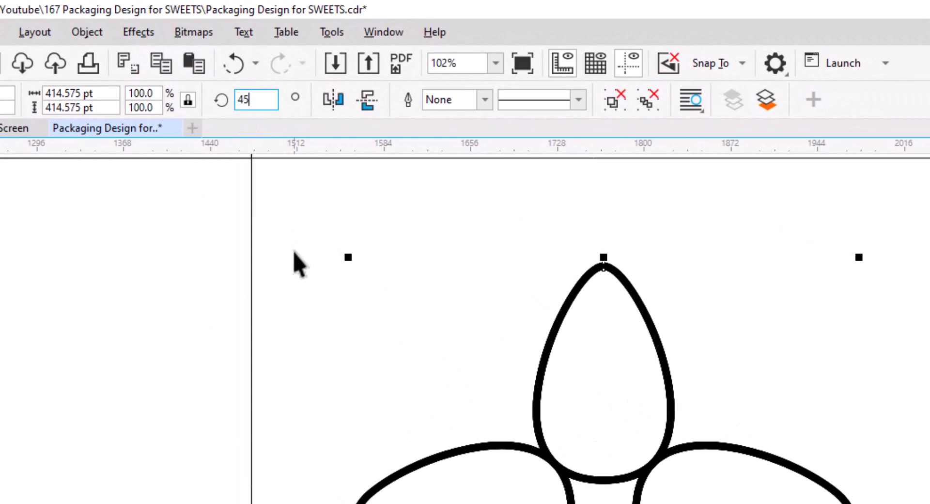
pyautogui.write('45')
pyautogui.press('Return')
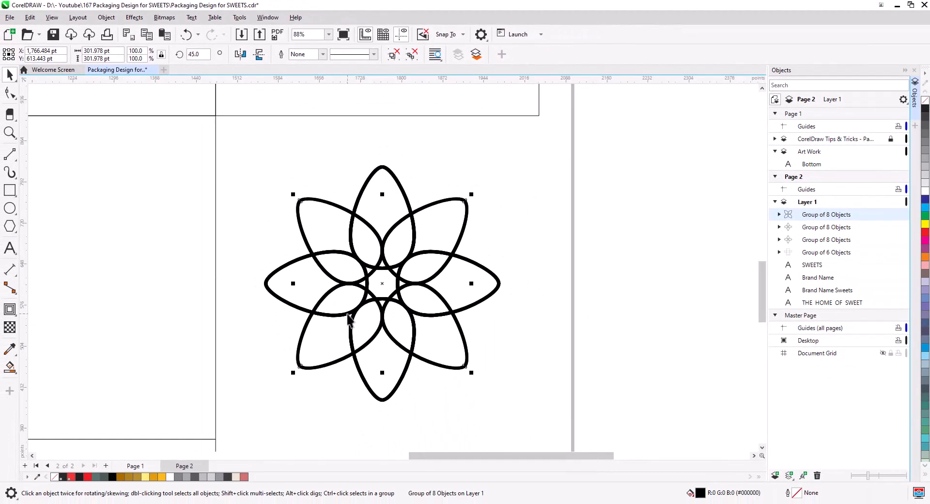
# Fill the eight inner areas where neighbouring petals overlap with red using Smart Fill.
pyautogui.scroll(2, 348, 320)
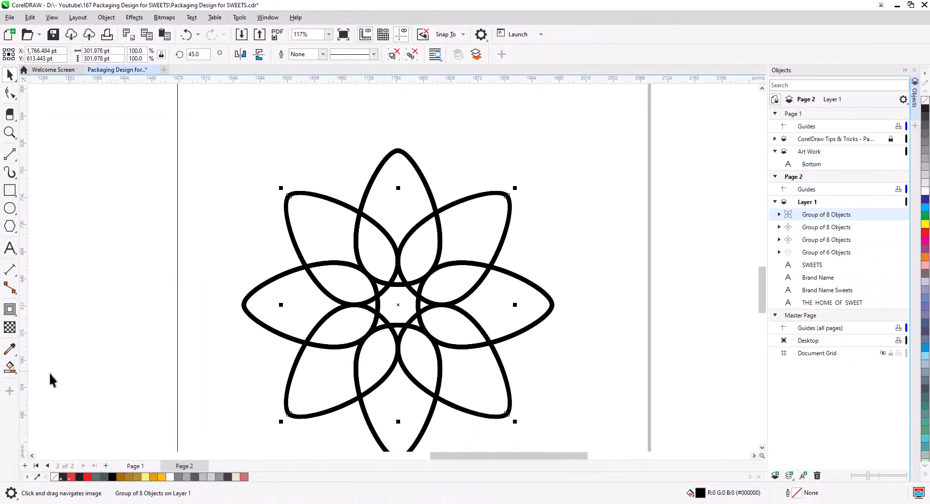
pyautogui.click(16, 372)
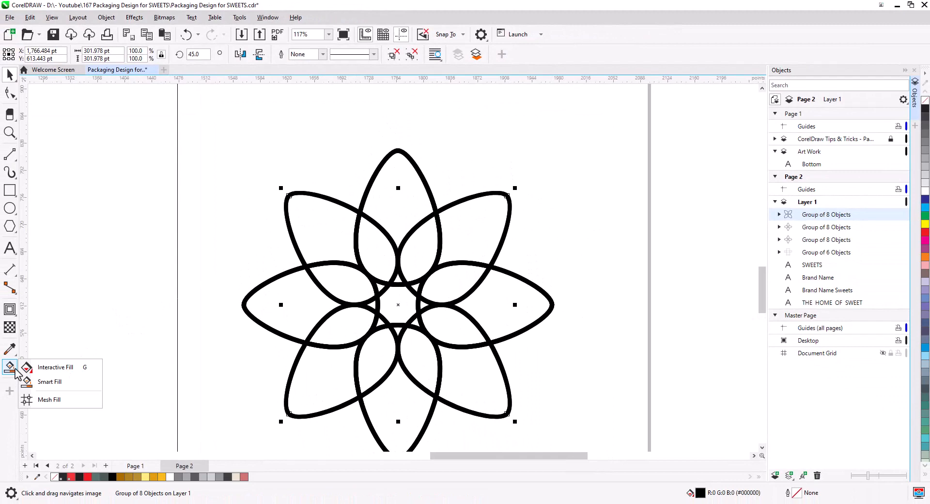
pyautogui.click(57, 384)
pyautogui.moveTo(172, 365); pyautogui.dragTo(168, 306)
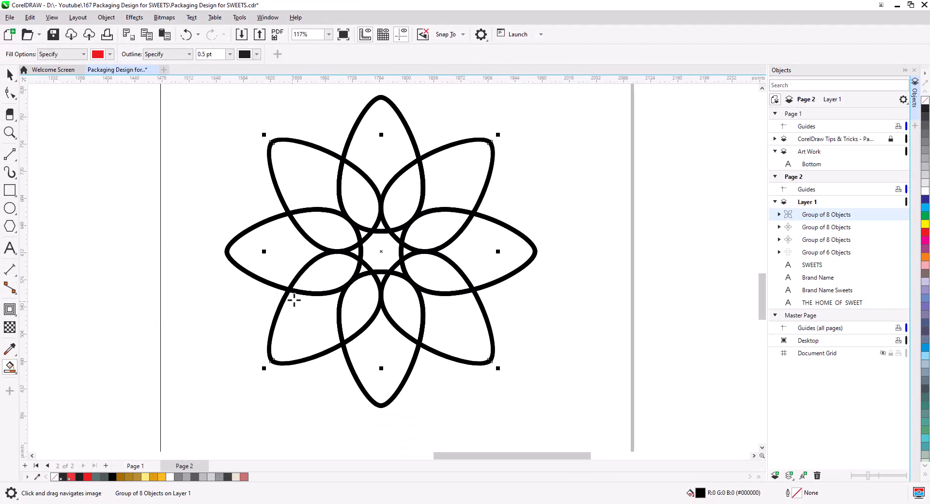
pyautogui.click(322, 272)
pyautogui.click(334, 229)
pyautogui.click(357, 201)
pyautogui.click(403, 196)
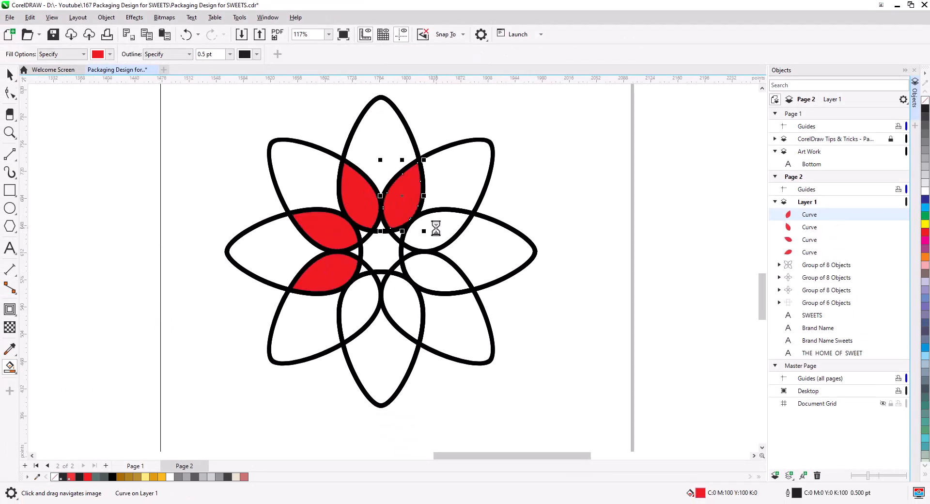
pyautogui.click(436, 229)
pyautogui.click(442, 267)
pyautogui.click(407, 291)
pyautogui.click(359, 306)
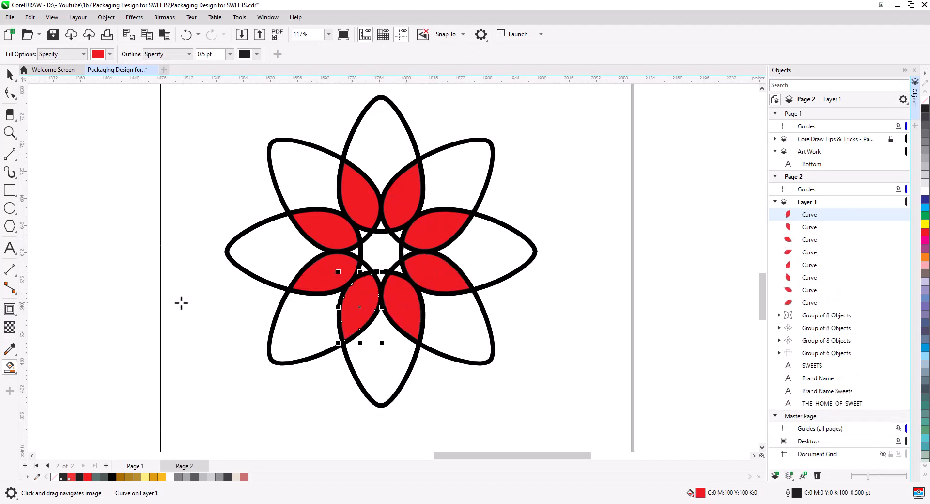
# Smart Fill the eight outer petal areas with blue, C 91, M 80, Y 0, K 0.
pyautogui.click(111, 54)
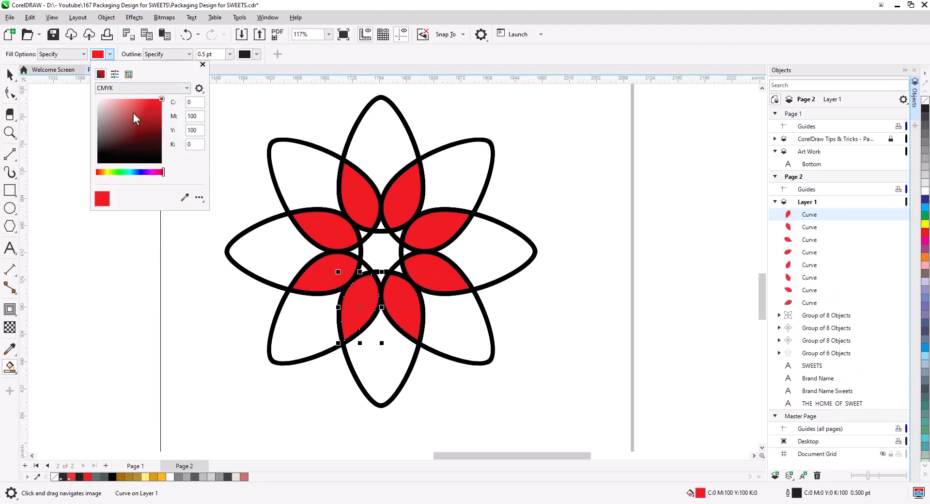
pyautogui.click(143, 172)
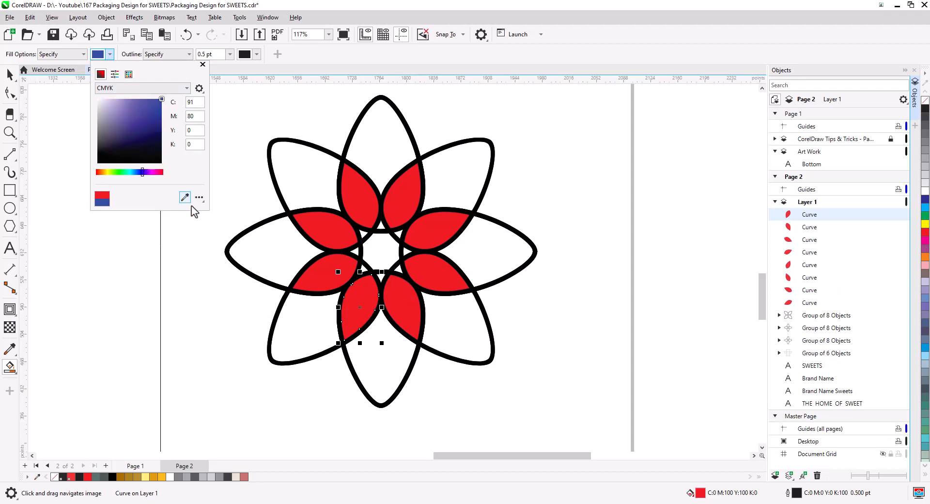
pyautogui.click(262, 245)
pyautogui.click(276, 237)
pyautogui.click(326, 174)
pyautogui.click(381, 140)
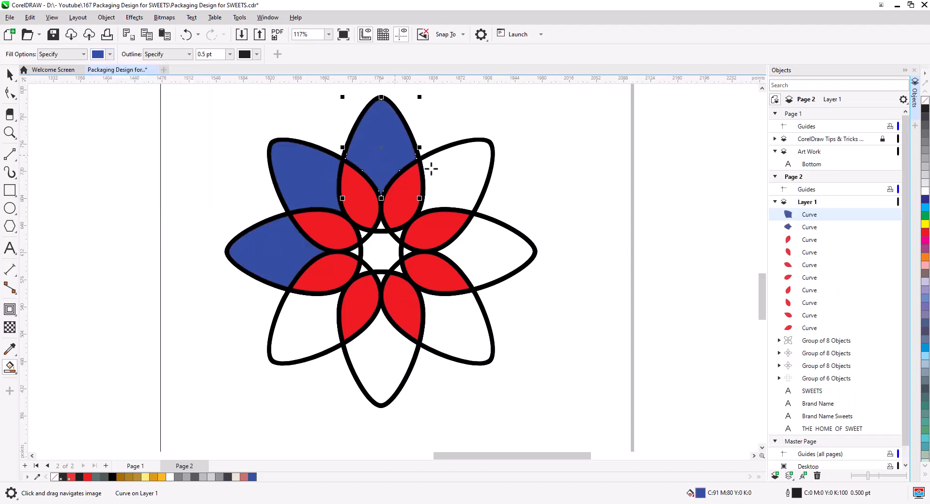
pyautogui.click(436, 171)
pyautogui.click(477, 271)
pyautogui.click(448, 330)
pyautogui.click(380, 371)
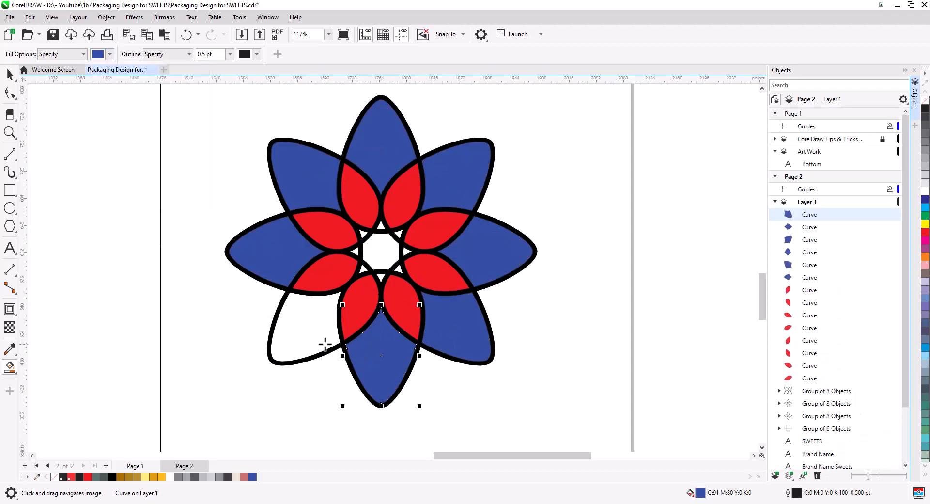
pyautogui.click(325, 344)
# Duplicate the upright four-petal outline group and set the copy's rotation to 22.5 degrees.
pyautogui.click(10, 77)
pyautogui.click(80, 153)
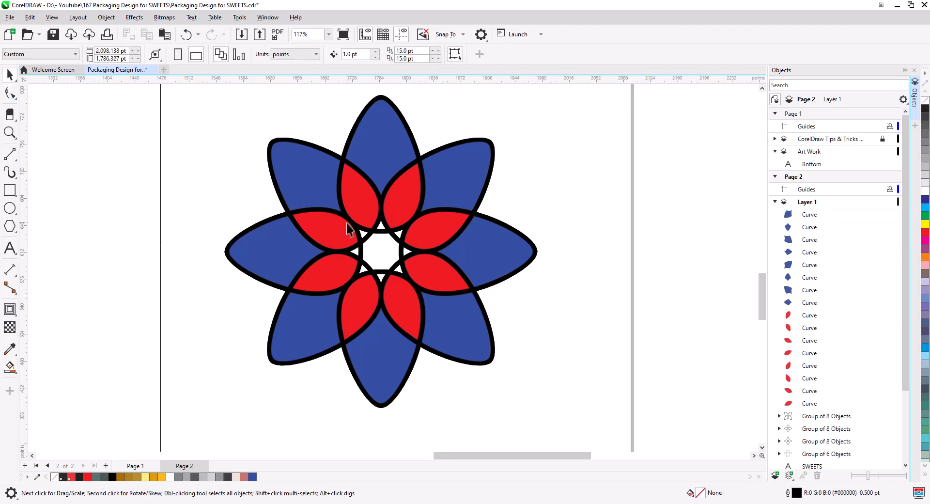
pyautogui.click(354, 128)
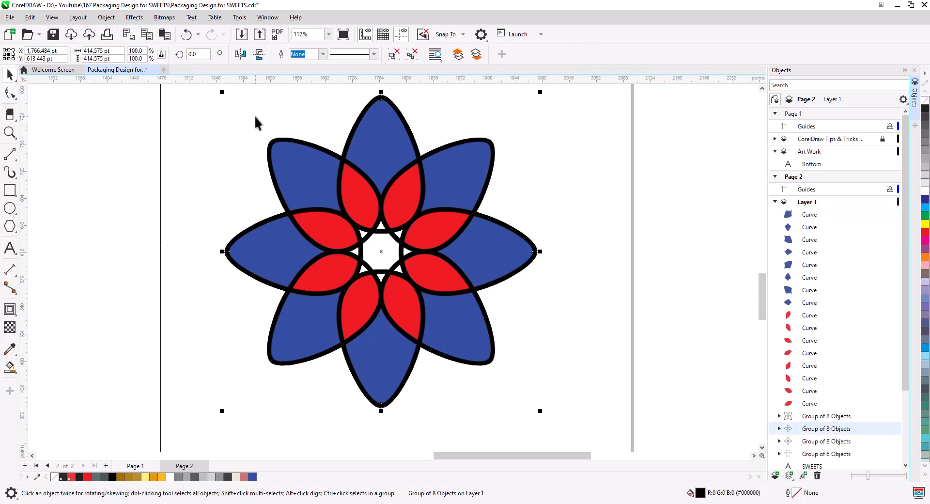
pyautogui.click(165, 35)
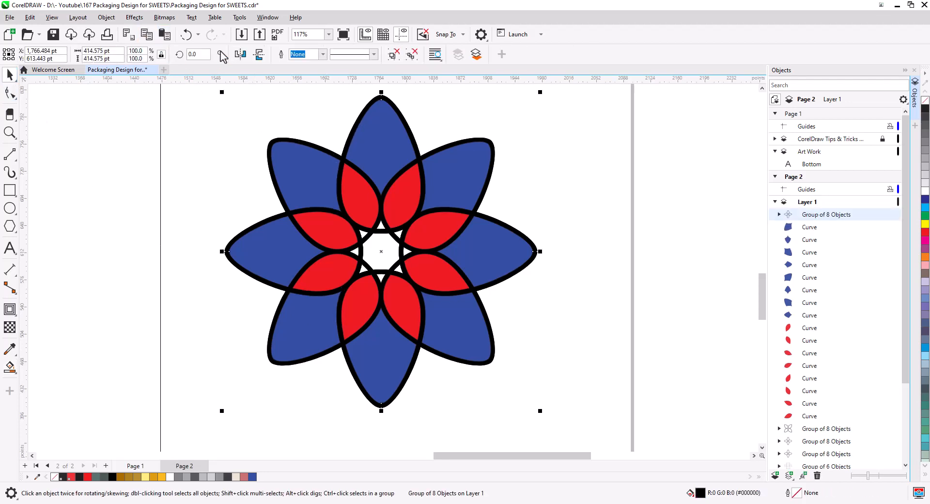
pyautogui.write('22.5')
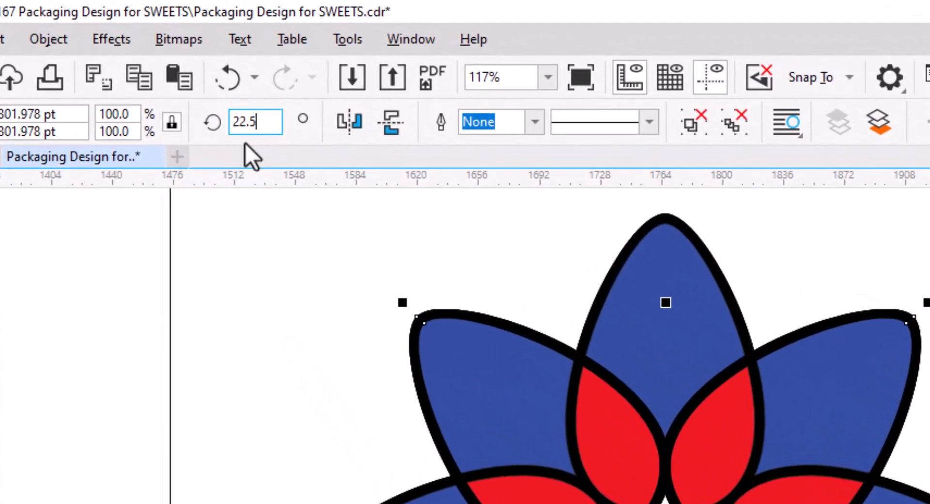
pyautogui.press('Return')
# Duplicate the rotated outline group in place and set the copy's rotation to -22.5 degrees.
pyautogui.click(140, 72)
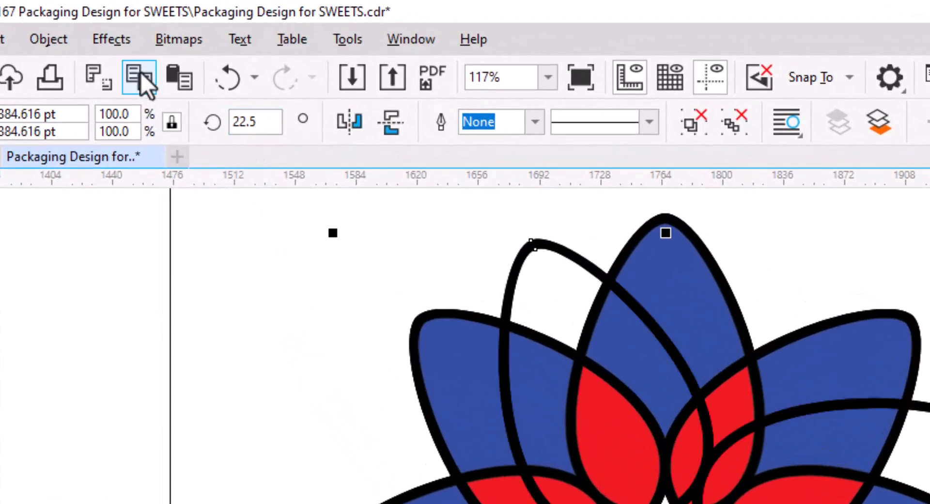
pyautogui.click(185, 85)
pyautogui.doubleClick(264, 121)
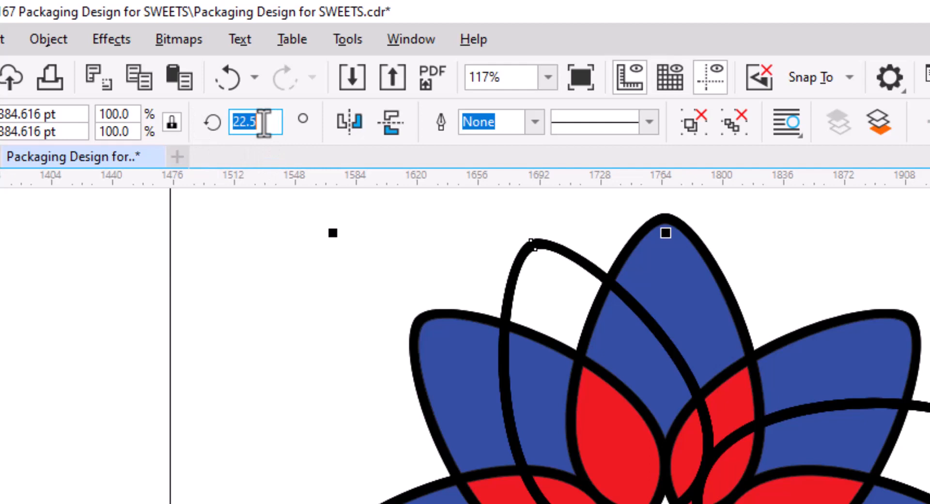
pyautogui.write('-22.5')
pyautogui.press('Return')
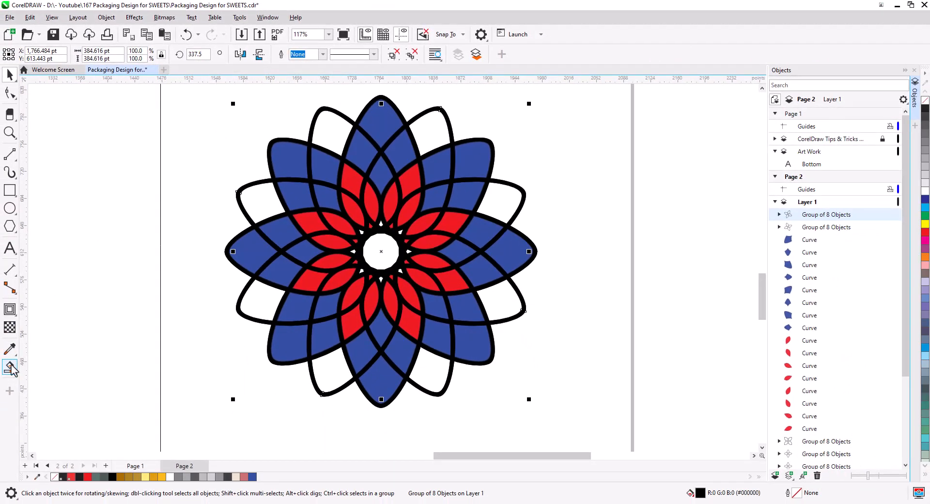
# Smart Fill the eight unfilled petal tips between the blue petals with yellow, C 1, M 17, Y 100, K 0.
pyautogui.click(12, 371)
pyautogui.click(40, 382)
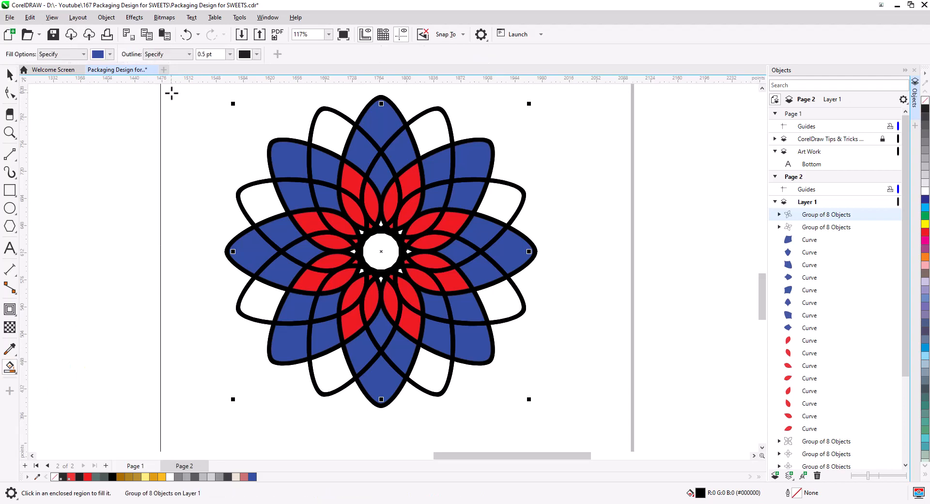
pyautogui.click(110, 54)
pyautogui.click(105, 173)
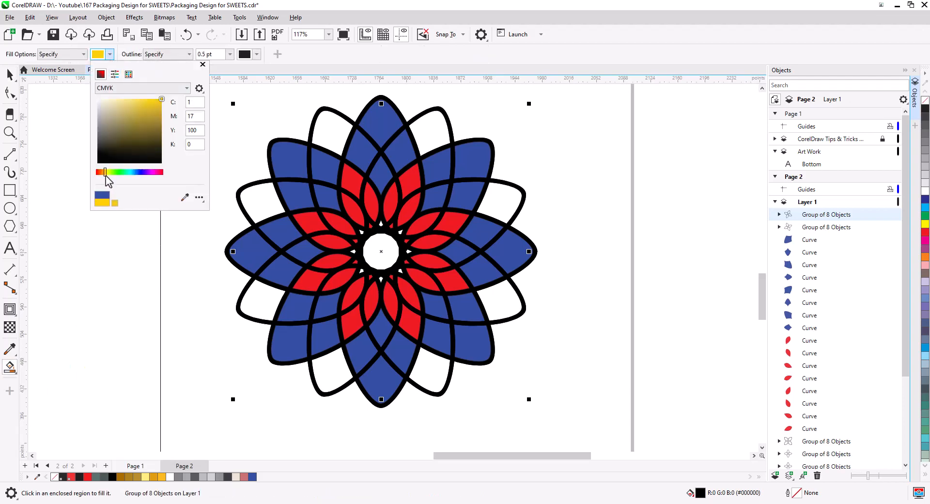
pyautogui.click(249, 202)
pyautogui.click(257, 199)
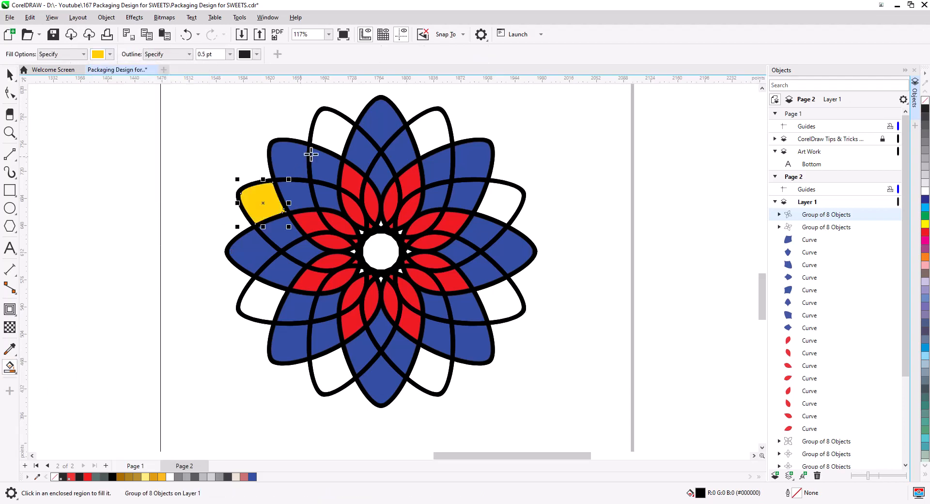
pyautogui.click(322, 132)
pyautogui.click(425, 126)
pyautogui.click(501, 200)
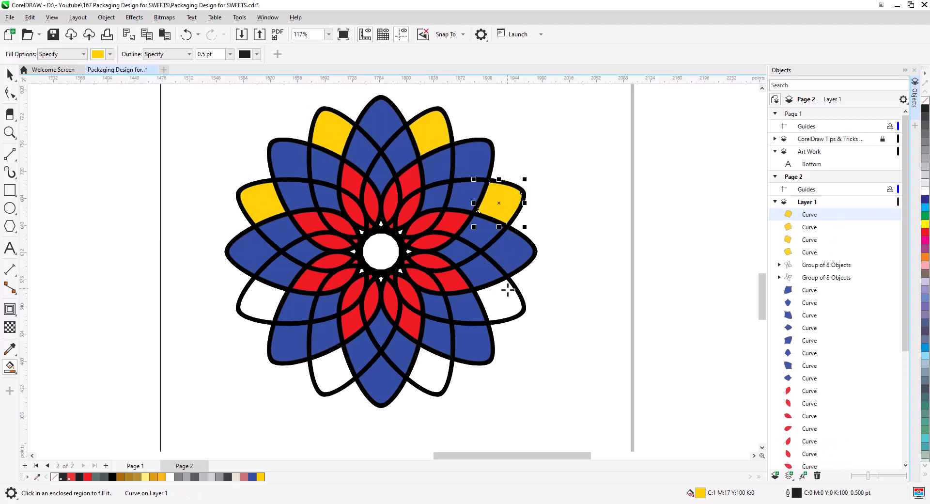
pyautogui.click(504, 300)
pyautogui.click(427, 372)
pyautogui.click(321, 374)
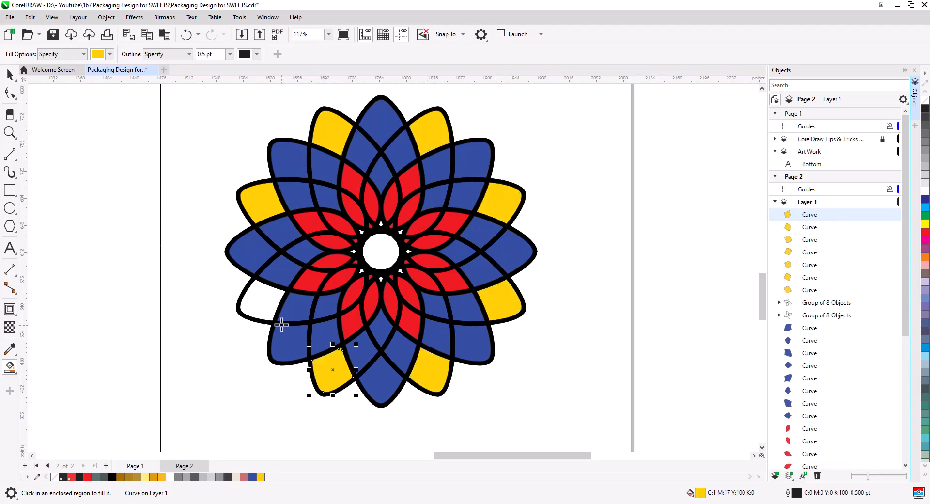
pyautogui.click(262, 300)
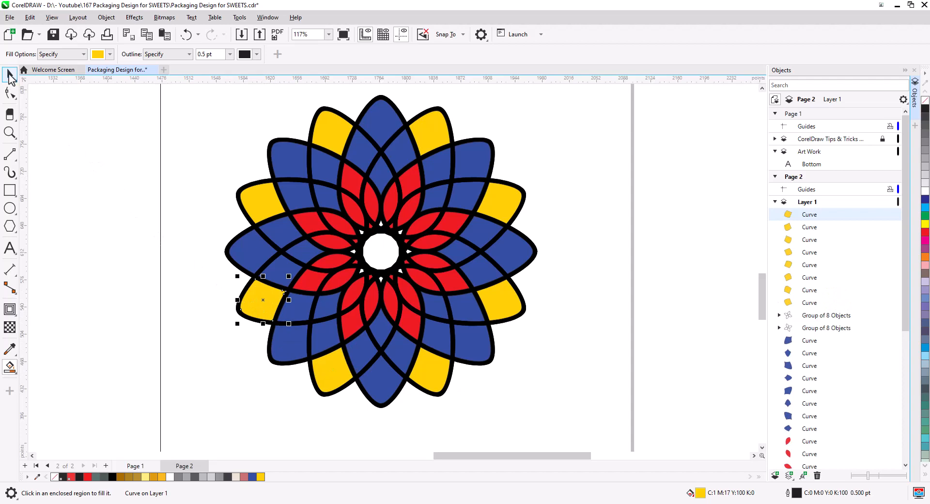
# Delete all the black petal outline groups, leaving only the coloured fill shapes of the flower.
pyautogui.click(10, 76)
pyautogui.click(371, 260)
pyautogui.click(361, 242)
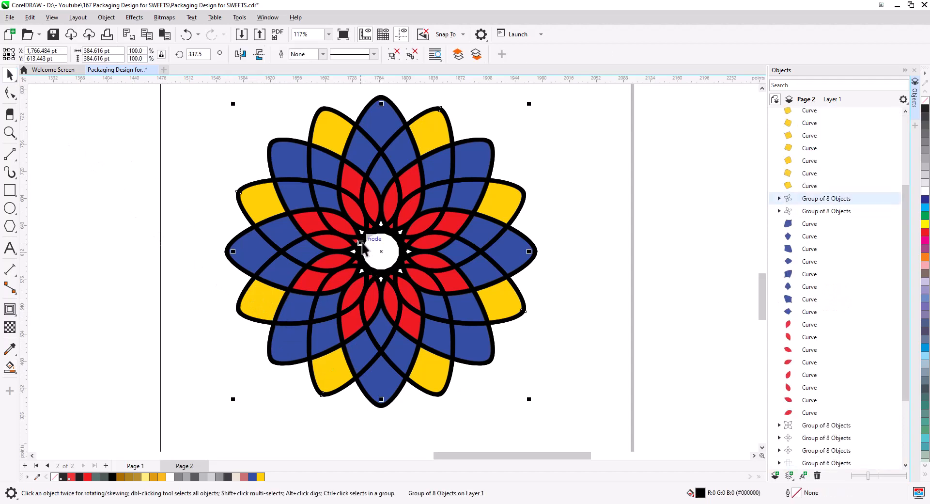
pyautogui.press('Delete')
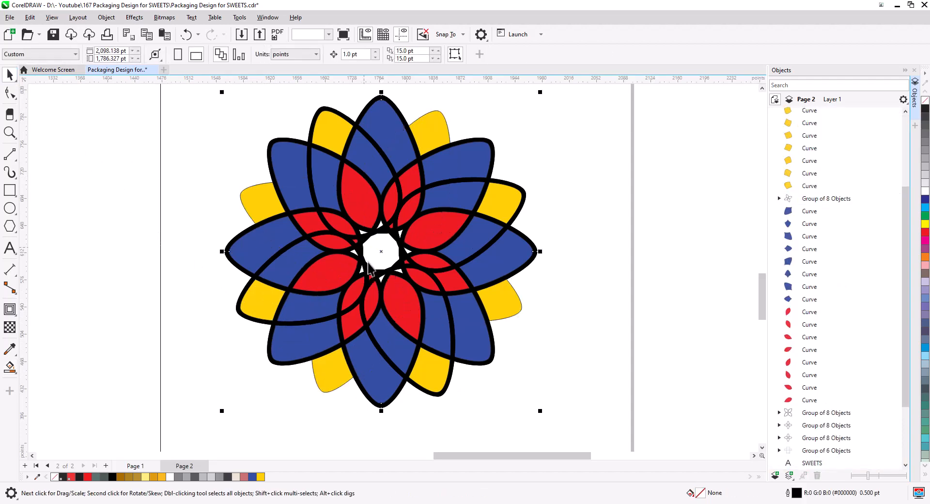
pyautogui.press('Delete')
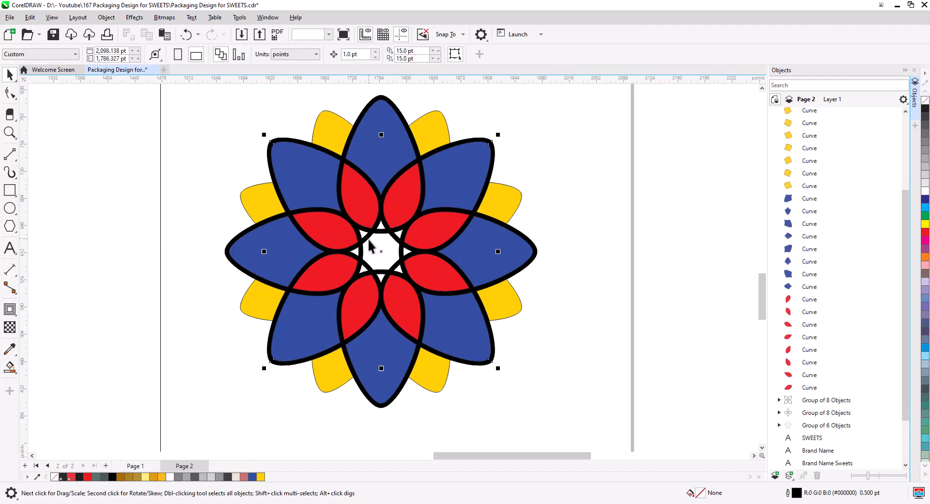
pyautogui.press('Delete')
pyautogui.click(360, 250)
pyautogui.press('Delete')
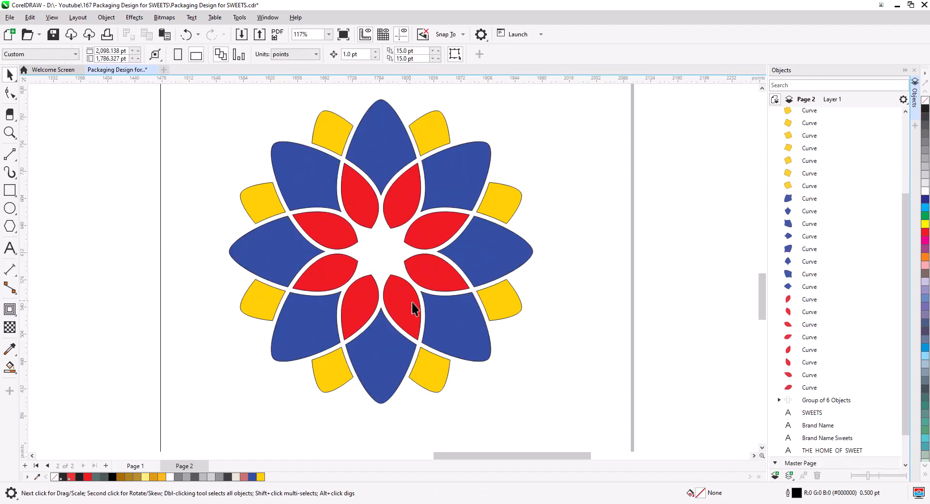
# Fill all the coloured petal pieces of the flower with black and remove their outlines.
pyautogui.scroll(-2, 380, 303)
pyautogui.moveTo(549, 387); pyautogui.dragTo(255, 145)
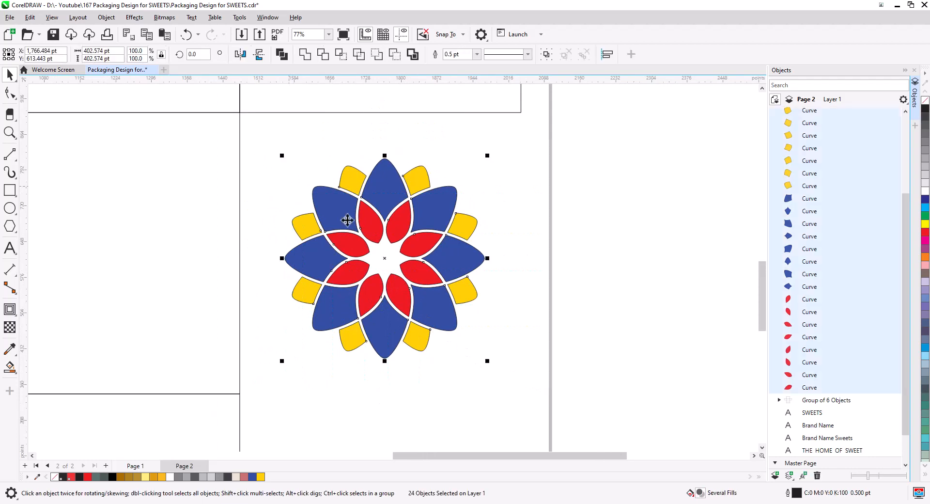
pyautogui.click(925, 110)
pyautogui.rightClick(925, 101)
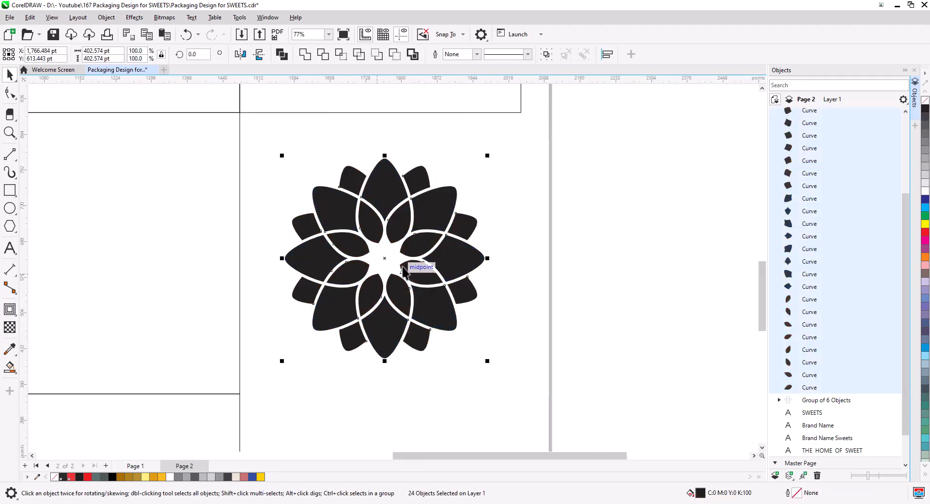
# Combine the black petal pieces into one curve and scale it about its centre to about 224 pt wide.
pyautogui.click(281, 54)
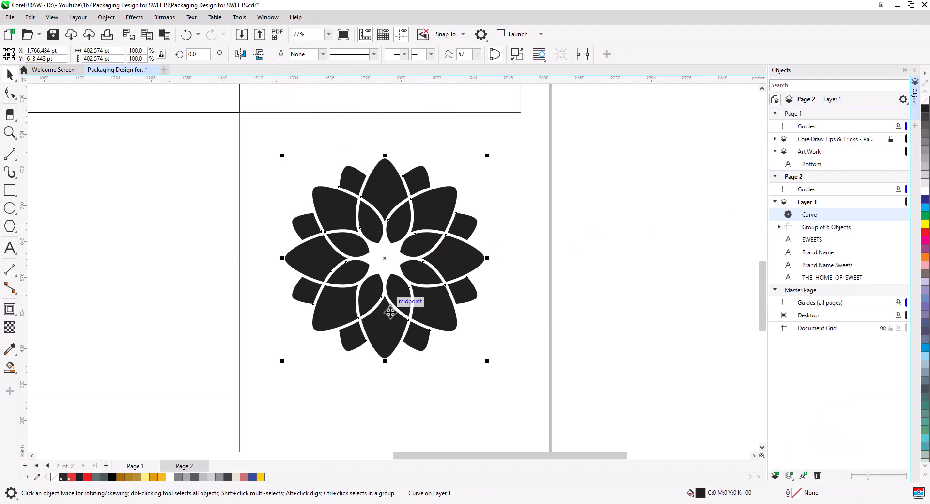
pyautogui.moveTo(487, 361); pyautogui.dragTo(459, 321)
pyautogui.scroll(-2, 419, 315)
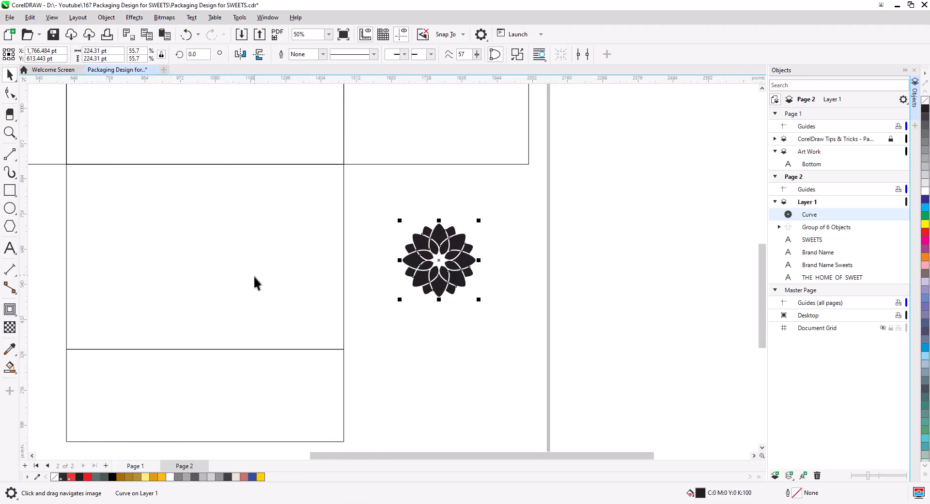
# Draw an unfilled square inside the large packaging panel beside the flower.
pyautogui.click(7, 194)
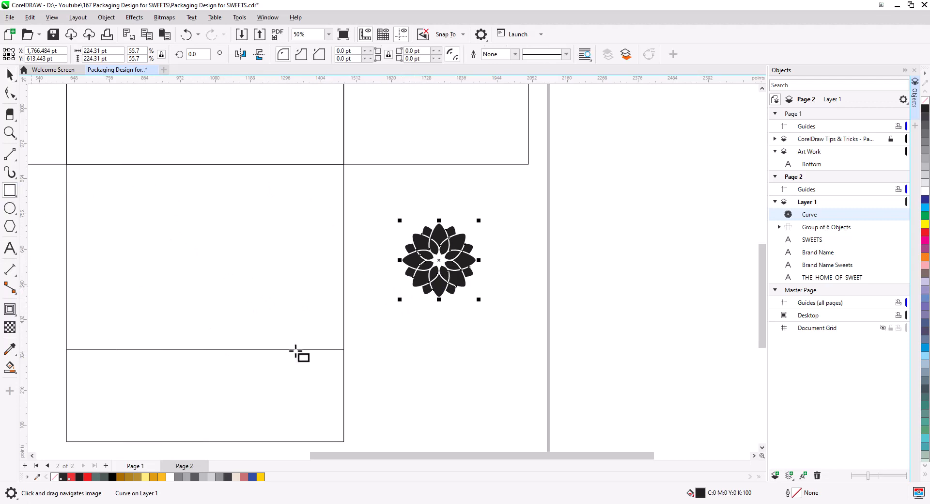
pyautogui.moveTo(134, 205); pyautogui.dragTo(220, 291)
pyautogui.click(10, 74)
# Centre the small square horizontally on the packaging layout using Align and Distribute.
pyautogui.keyDown('shift'); pyautogui.click(341, 249); pyautogui.keyUp('shift')
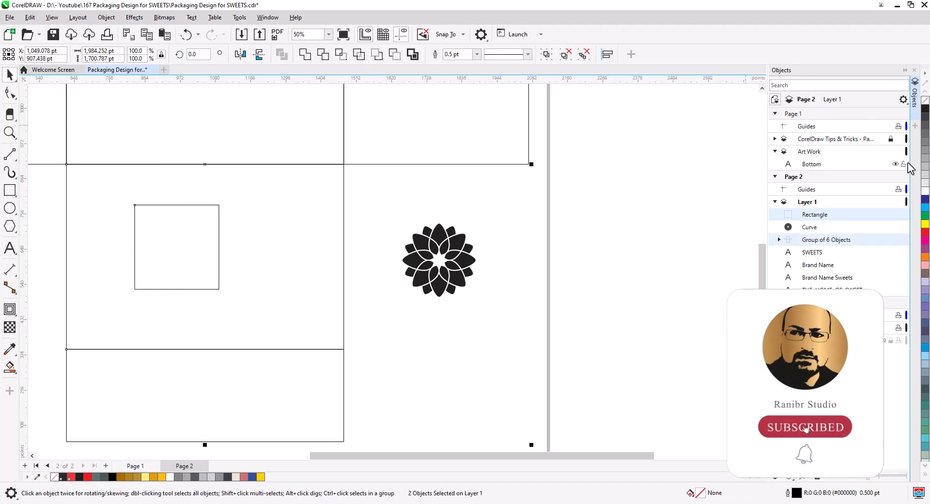
pyautogui.click(916, 126)
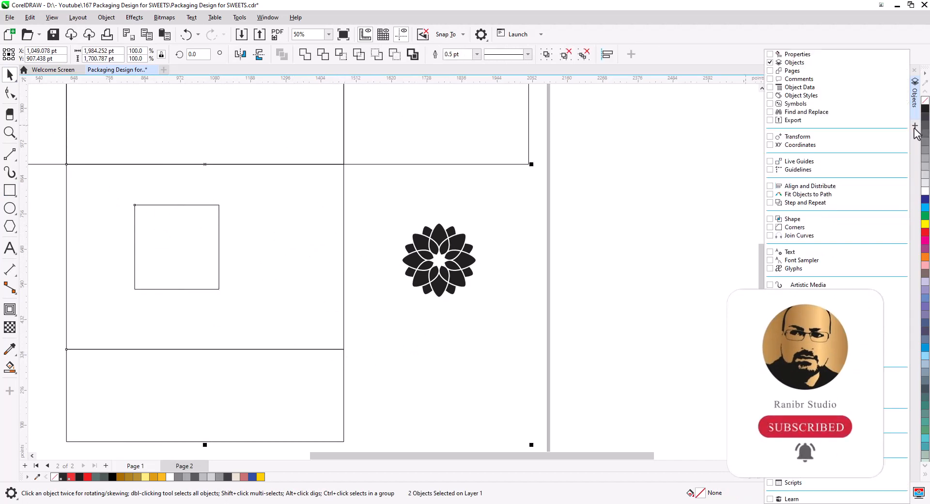
pyautogui.click(771, 186)
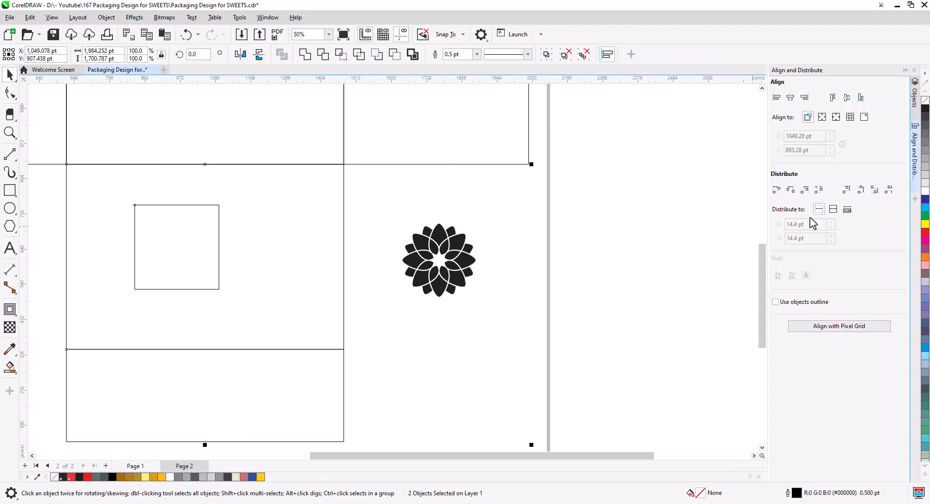
pyautogui.click(790, 99)
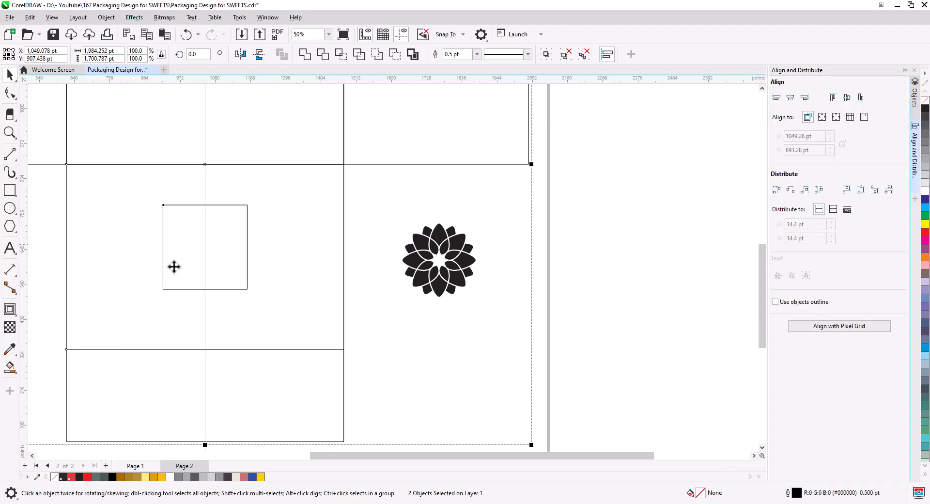
pyautogui.click(406, 348)
# Move the black flower into the upper part of the small square and centre it horizontally with the square.
pyautogui.click(426, 283)
pyautogui.moveTo(426, 284); pyautogui.dragTo(232, 267)
pyautogui.keyDown('shift'); pyautogui.click(246, 290); pyautogui.keyUp('shift')
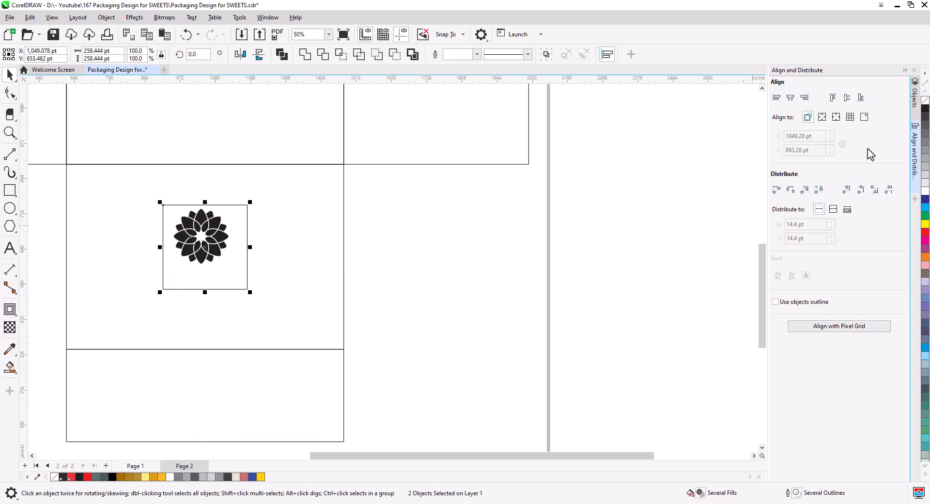
pyautogui.click(790, 98)
pyautogui.click(307, 241)
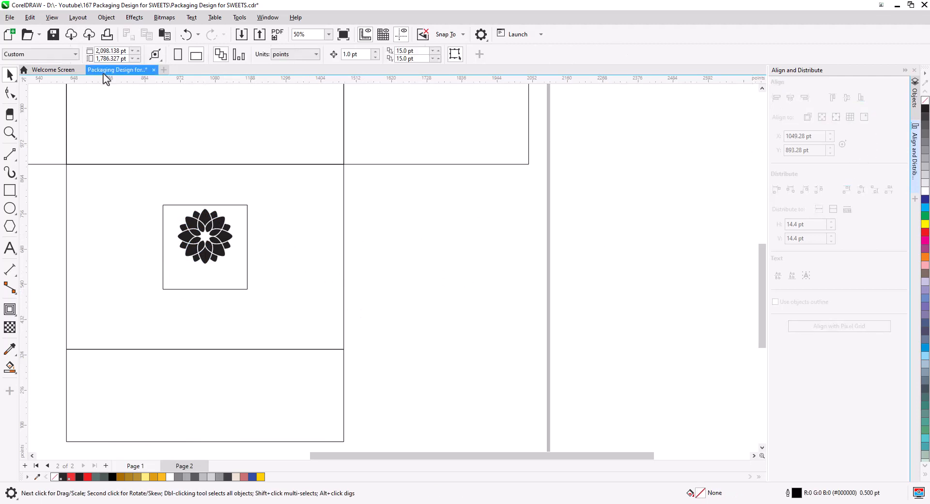
# Create a new symmetry in the empty area beside the panel and set it to 4 mirror lines.
pyautogui.click(107, 17)
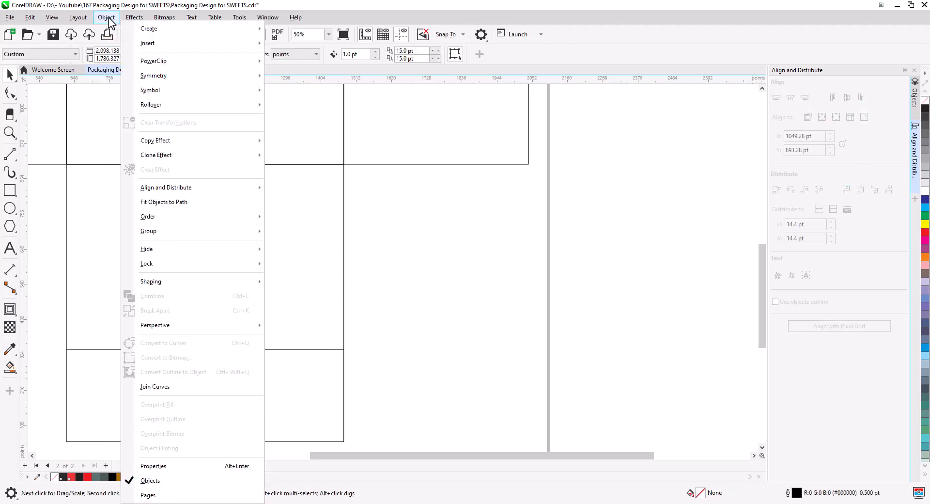
pyautogui.moveTo(216, 77)
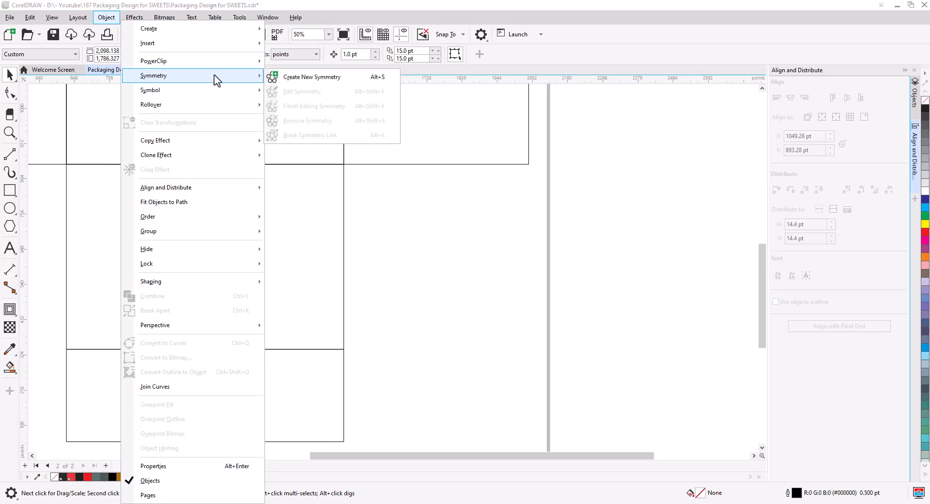
pyautogui.click(309, 78)
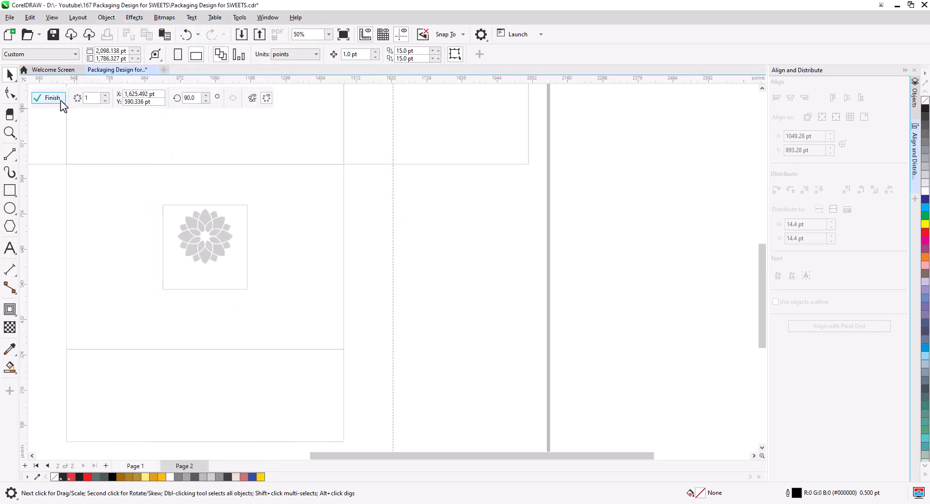
pyautogui.click(105, 96)
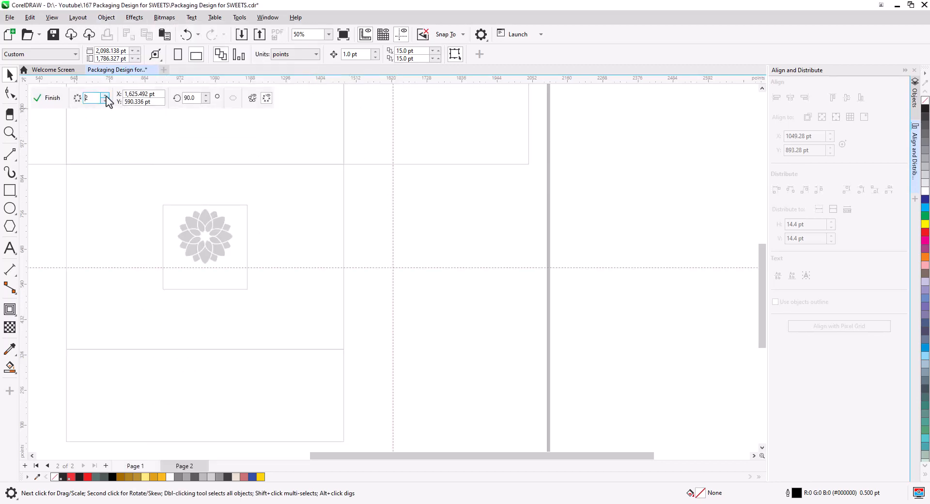
pyautogui.click(106, 95)
pyautogui.click(106, 95)
# Draw a square of about 305 pt from the symmetry centre and add a copy scaled to 50% towards that centre.
pyautogui.click(5, 196)
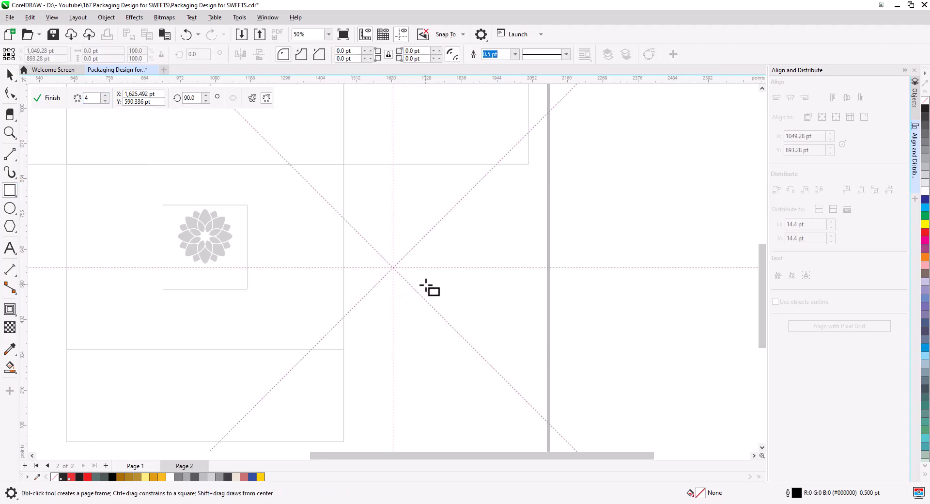
pyautogui.moveTo(393, 266); pyautogui.dragTo(481, 169)
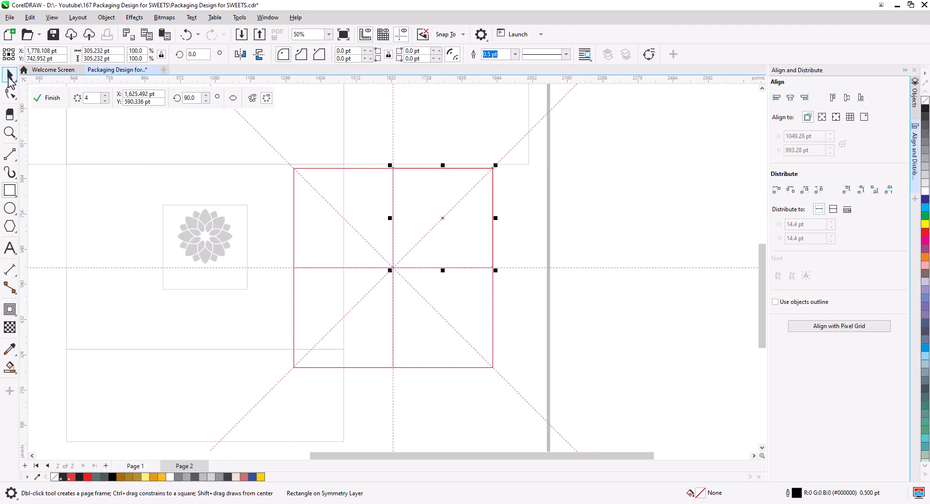
pyautogui.scroll(4, 410, 252)
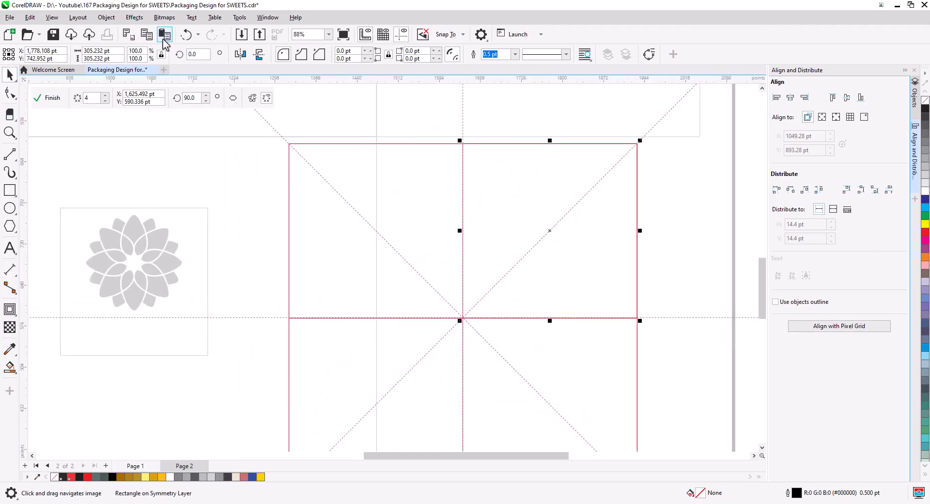
pyautogui.moveTo(640, 140); pyautogui.dragTo(550, 231)
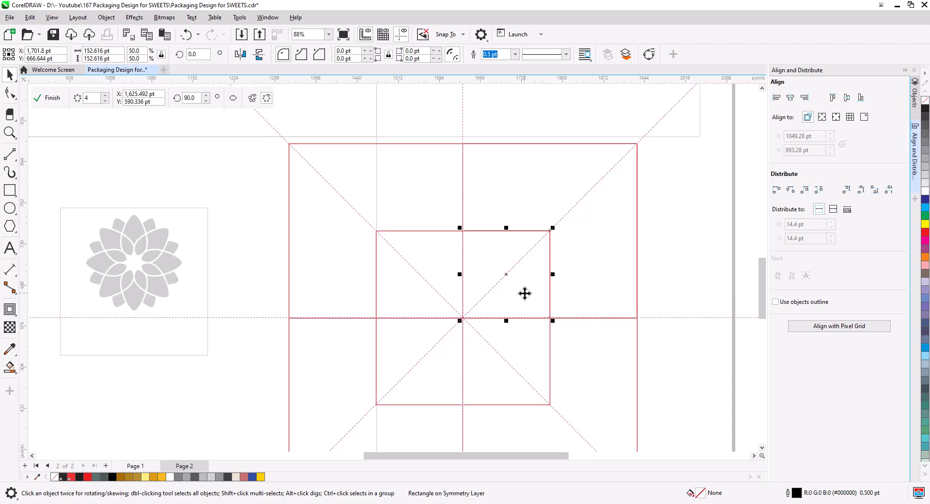
# Draw 2-point lines from the outer square's corner to the inner square's corner, and fan three lines from the inner square's upper midpoint to the diagonal.
pyautogui.click(10, 156)
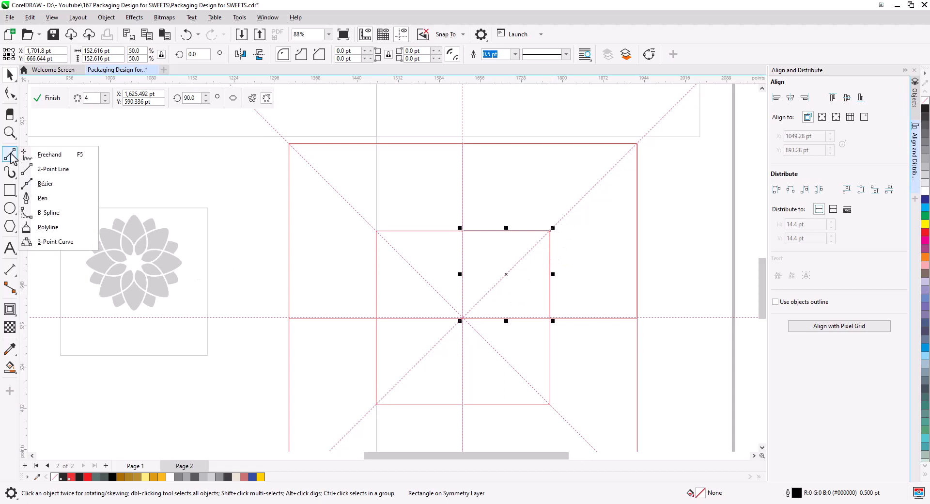
pyautogui.click(53, 169)
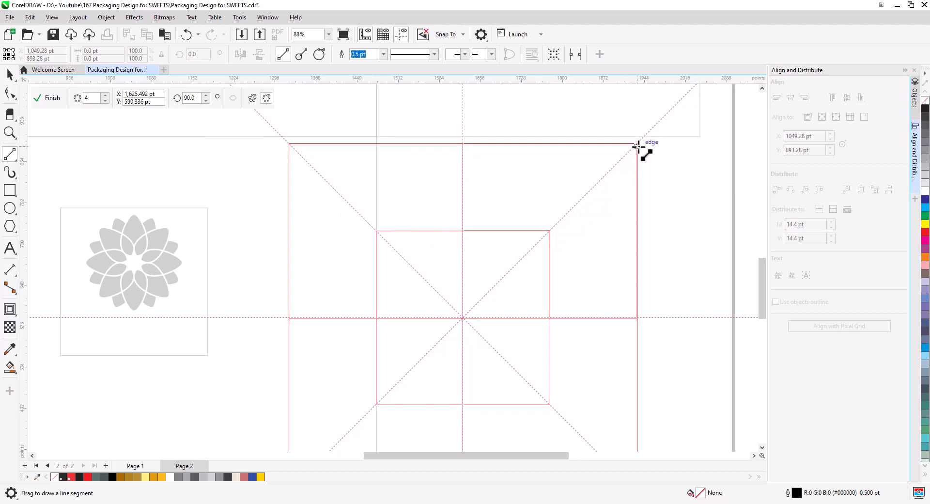
pyautogui.moveTo(637, 143); pyautogui.dragTo(551, 231)
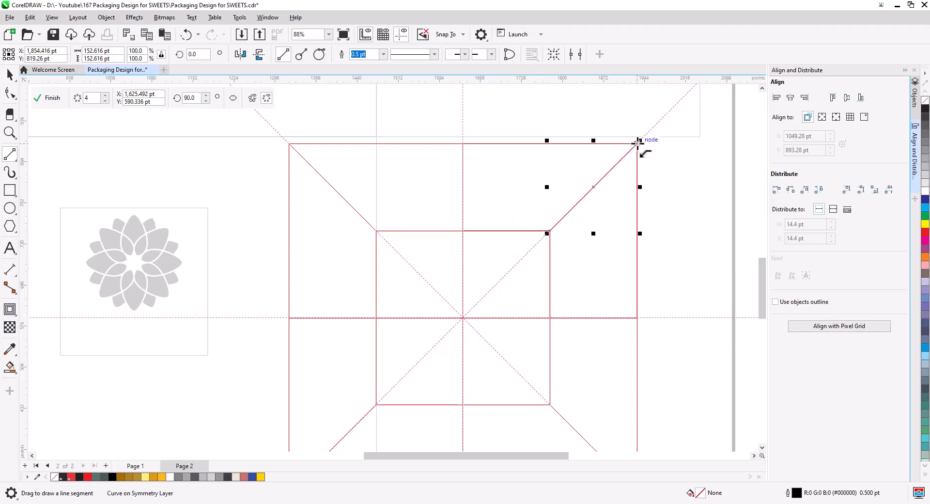
pyautogui.moveTo(638, 142); pyautogui.dragTo(463, 230)
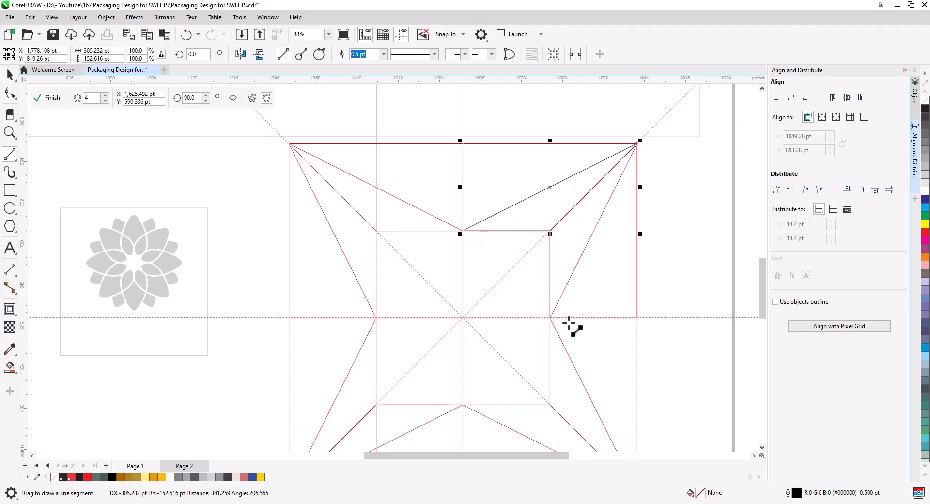
pyautogui.hotkey('ctrl', 'z')
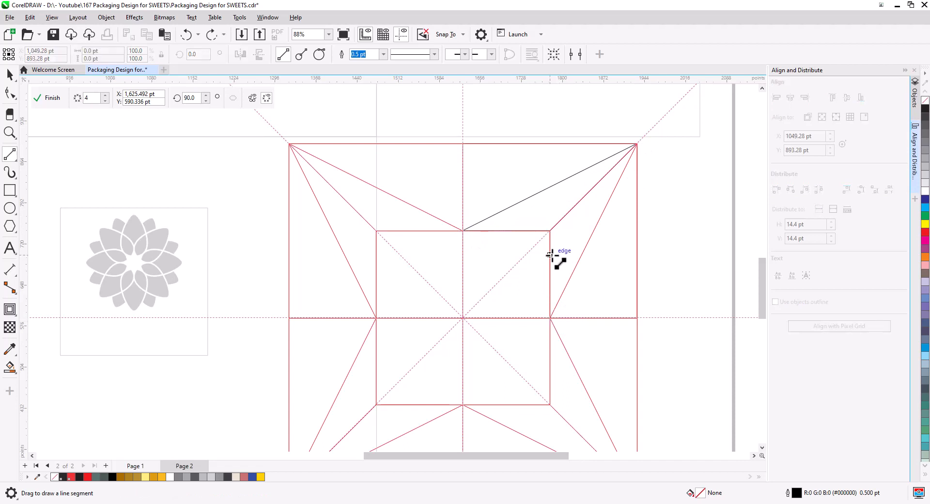
pyautogui.moveTo(463, 231); pyautogui.dragTo(595, 188)
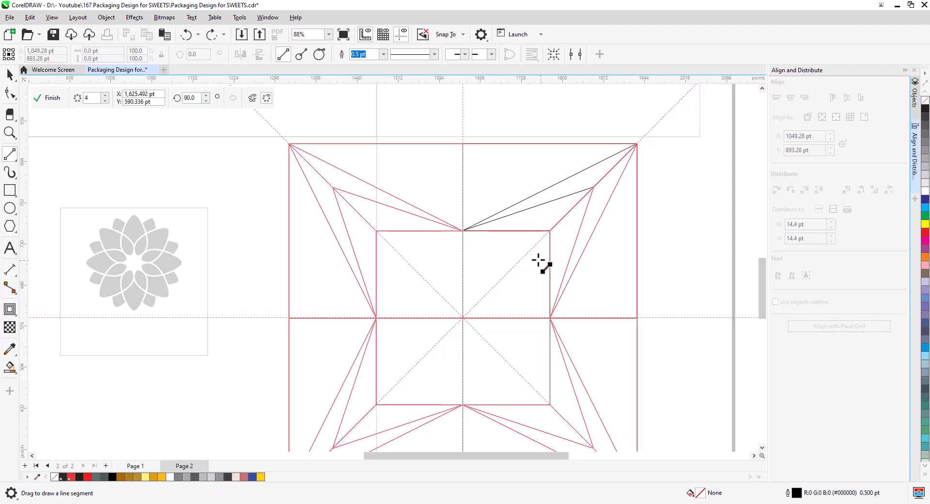
pyautogui.moveTo(463, 231); pyautogui.dragTo(567, 214)
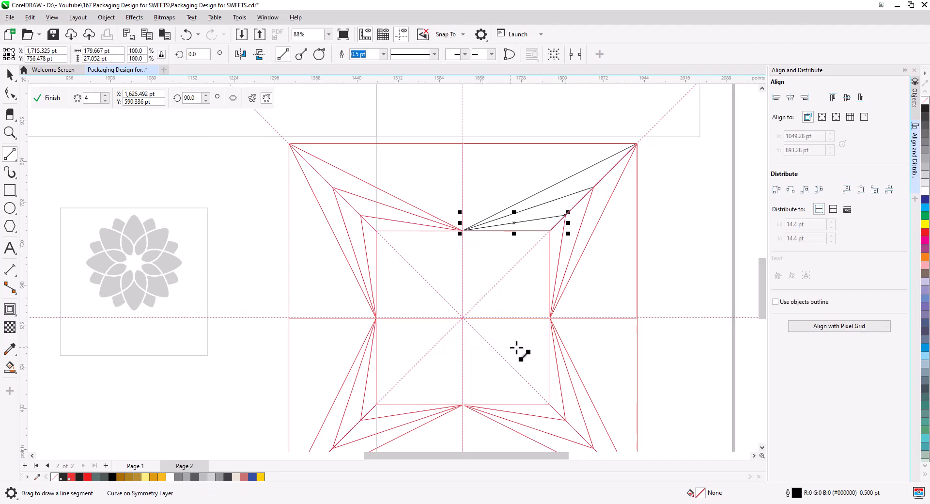
# Draw star lines inside the inner square from its corner and side midpoint, plus a short connecting line about 20 by 29 pt.
pyautogui.moveTo(550, 318); pyautogui.dragTo(464, 275)
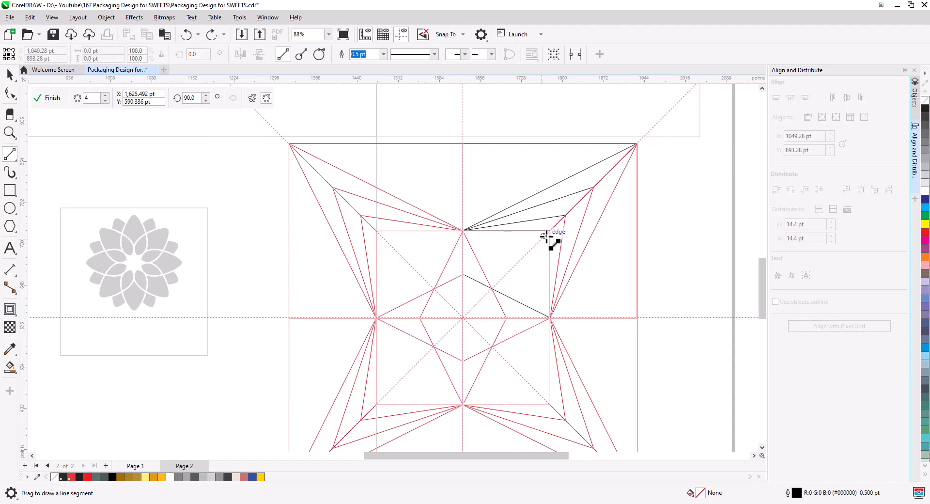
pyautogui.moveTo(551, 231)
pyautogui.mouseDown()
pyautogui.moveTo(478, 265)
pyautogui.moveTo(528, 277)
pyautogui.mouseUp()
pyautogui.hotkey('ctrl', 'z')
pyautogui.moveTo(503, 231); pyautogui.dragTo(514, 248)
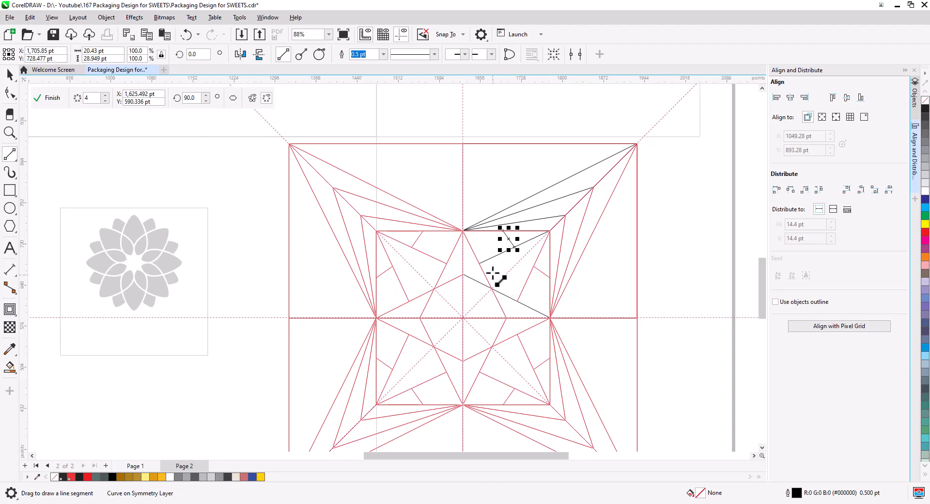
# Divide the outer band with a slanted line from the outer square's upper midpoint, a short branch to the upper edge and a near-horizontal line.
pyautogui.moveTo(539, 192); pyautogui.dragTo(464, 143)
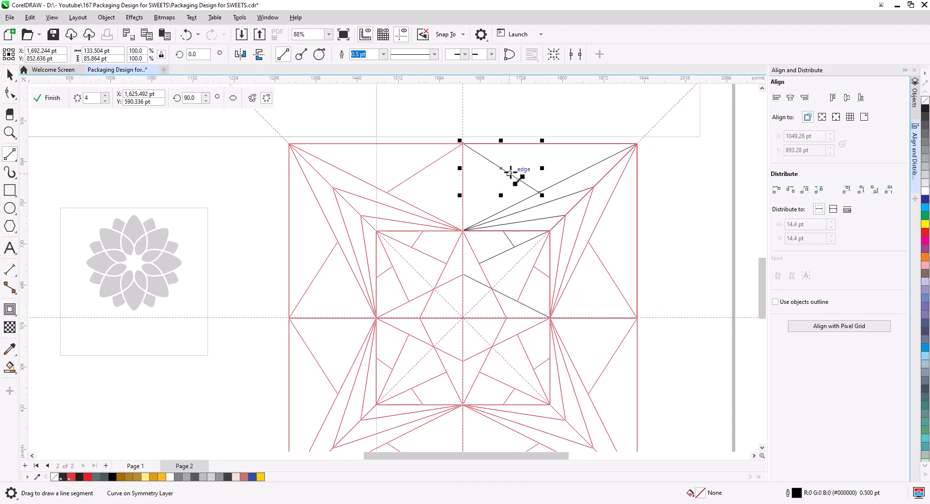
pyautogui.moveTo(509, 172); pyautogui.dragTo(548, 141)
pyautogui.moveTo(463, 191); pyautogui.dragTo(539, 193)
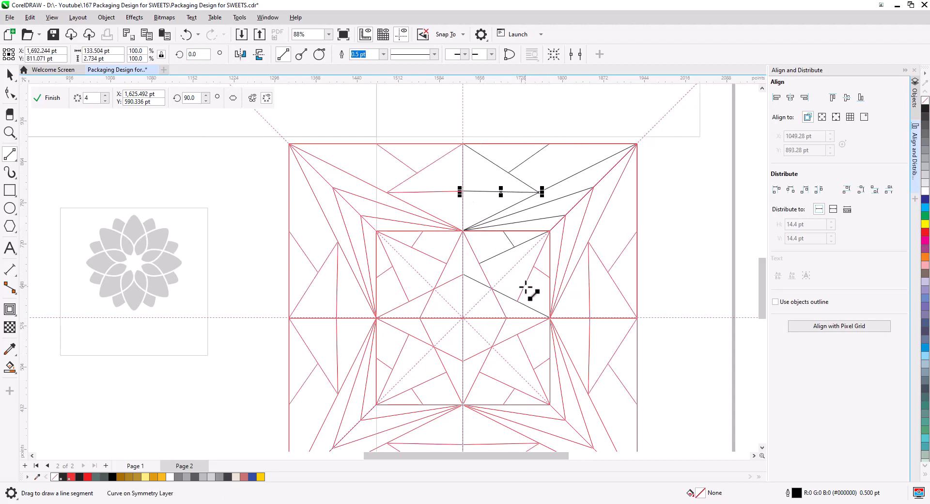
# Finish the symmetry, move the pattern clear of the packaging panels to the page's right edge, and break its symmetry link.
pyautogui.click(52, 98)
pyautogui.scroll(-2, 463, 291)
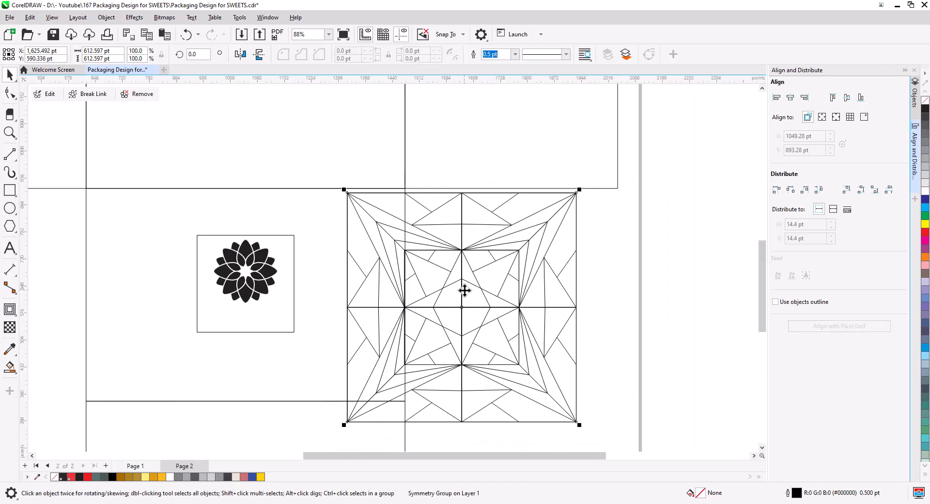
pyautogui.moveTo(475, 302); pyautogui.dragTo(430, 274)
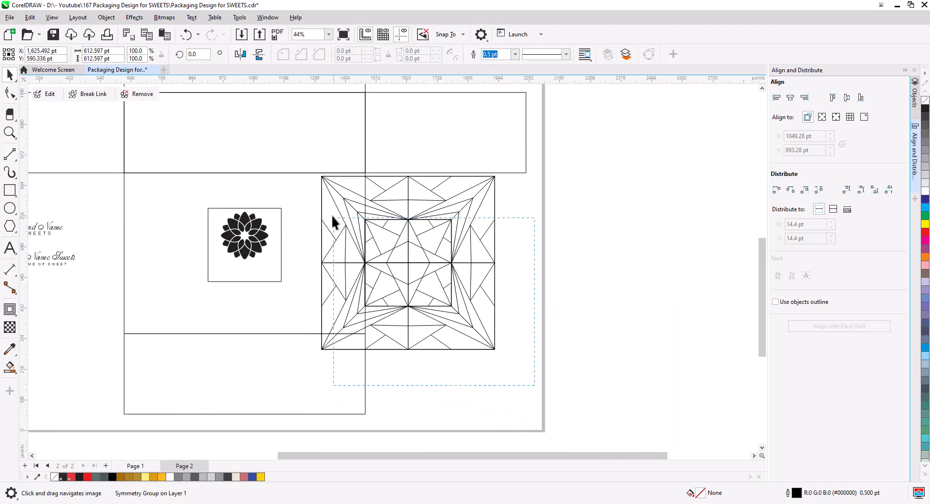
pyautogui.moveTo(409, 263); pyautogui.dragTo(451, 310)
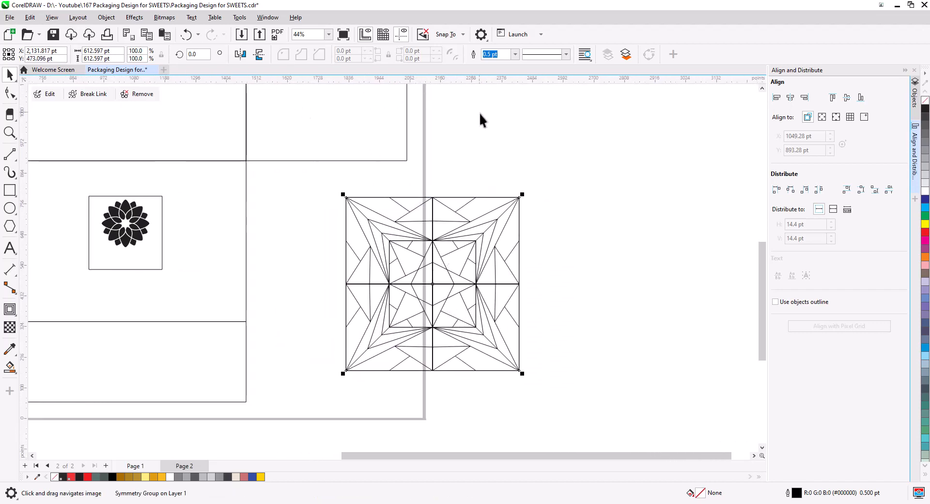
pyautogui.rightClick(468, 243)
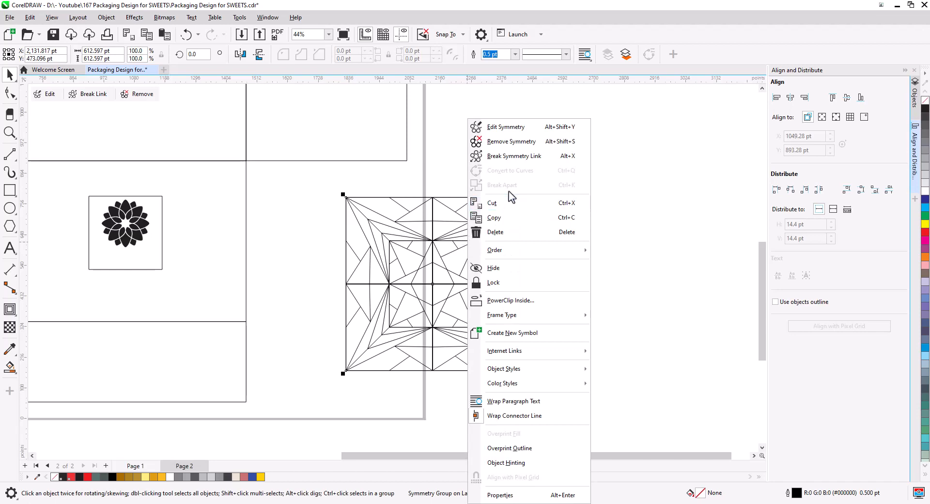
pyautogui.click(511, 156)
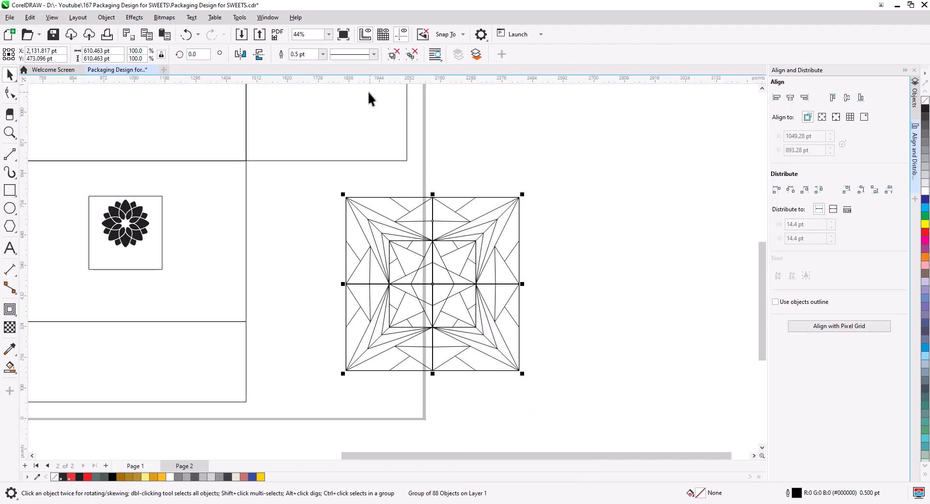
# Set the line pattern's outline width to 3.0 pt and ungroup all of its objects.
pyautogui.click(323, 54)
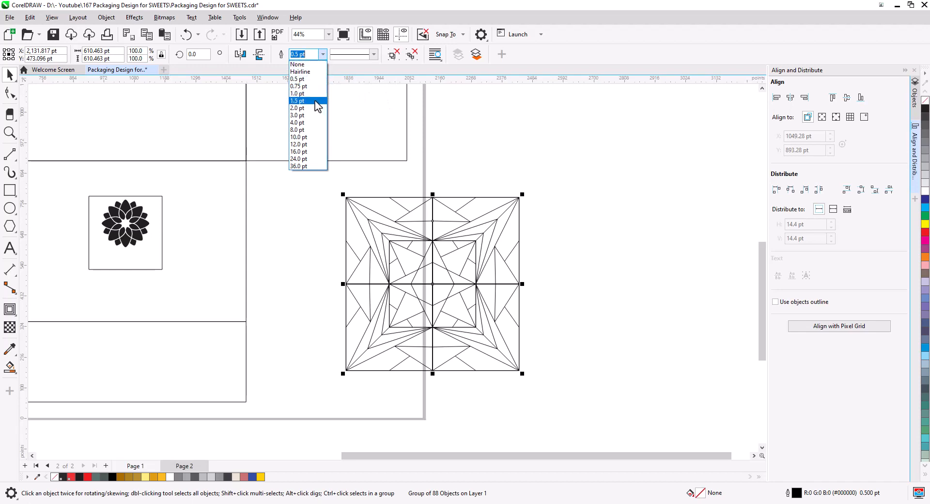
pyautogui.click(318, 101)
pyautogui.click(322, 54)
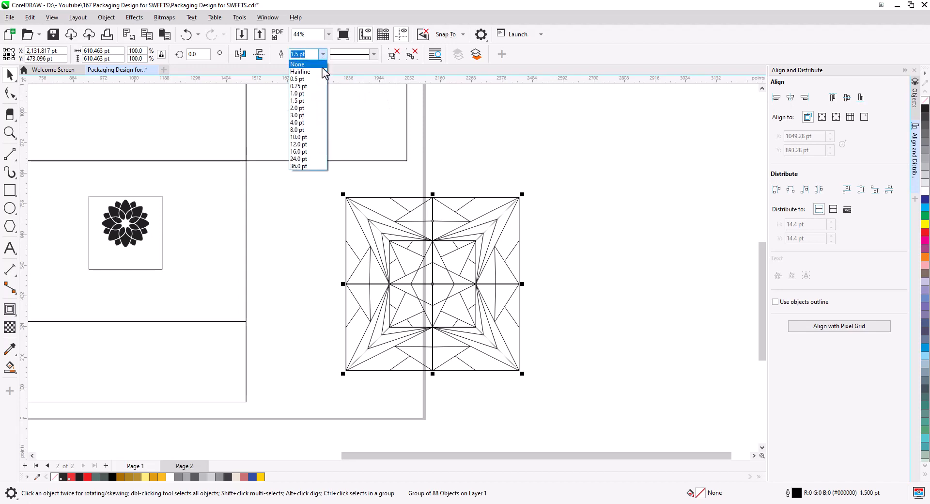
pyautogui.click(314, 123)
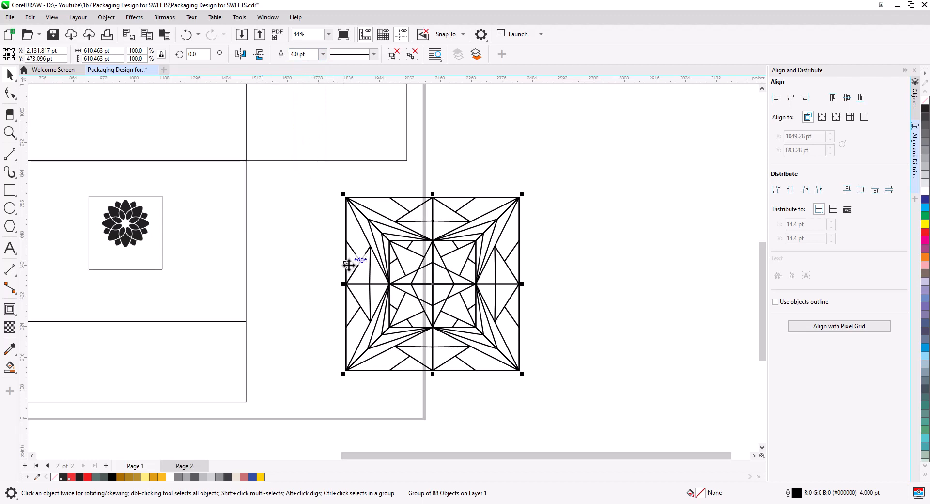
pyautogui.click(322, 55)
pyautogui.click(305, 118)
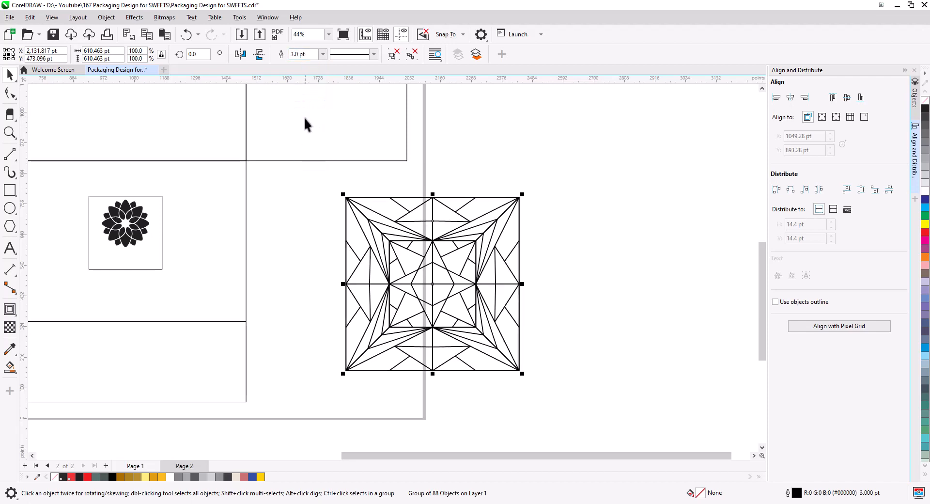
pyautogui.click(413, 56)
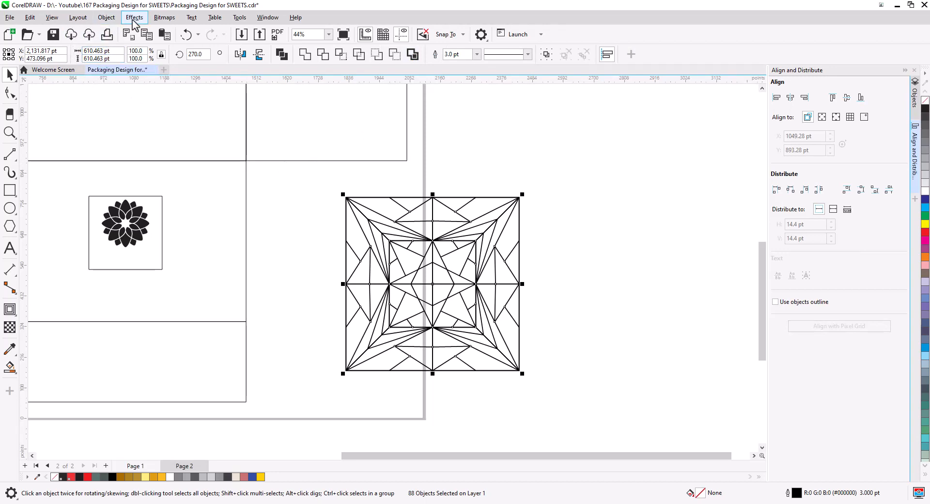
# Convert the line pattern's outlines to objects and weld them into a single curve.
pyautogui.click(106, 18)
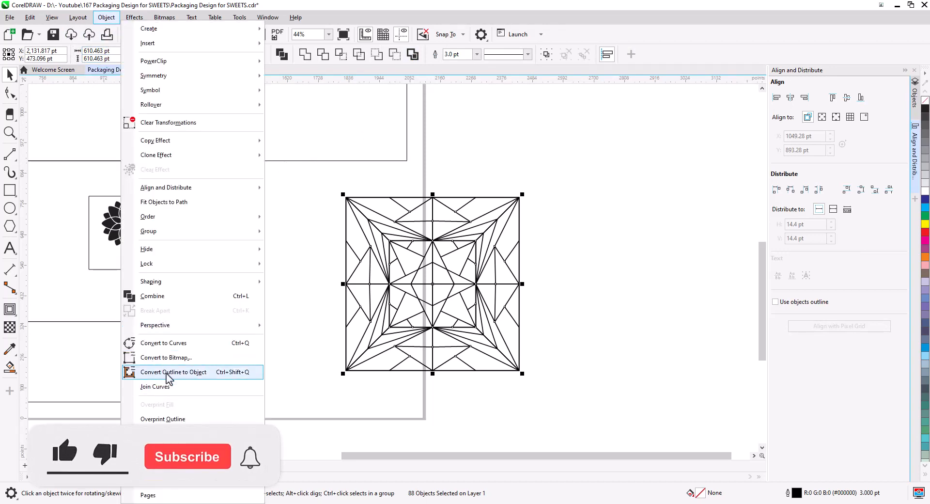
pyautogui.click(167, 372)
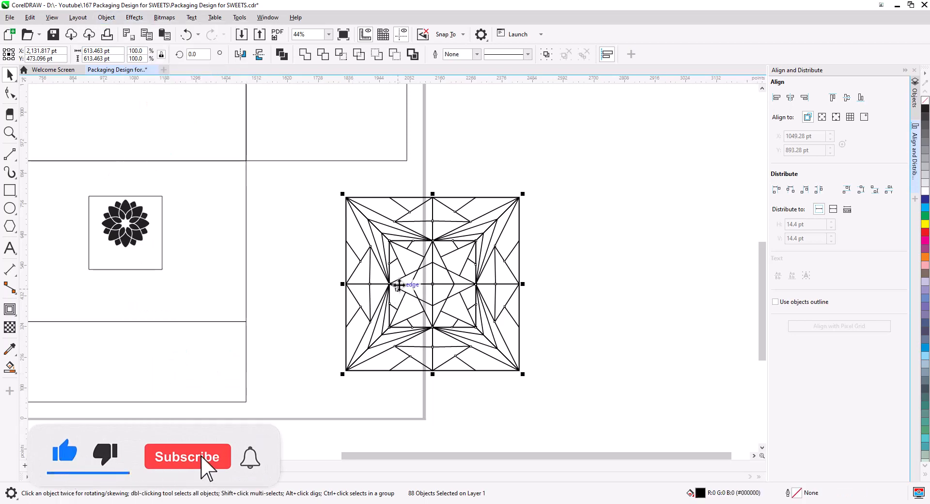
pyautogui.click(305, 54)
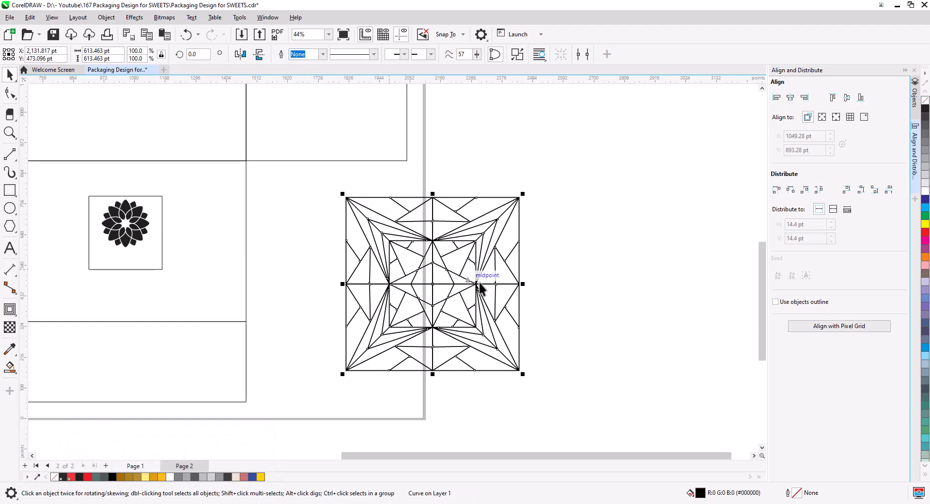
# Fill the welded pattern with red and scale it down proportionally to about 265 pt wide.
pyautogui.rightClick(923, 234)
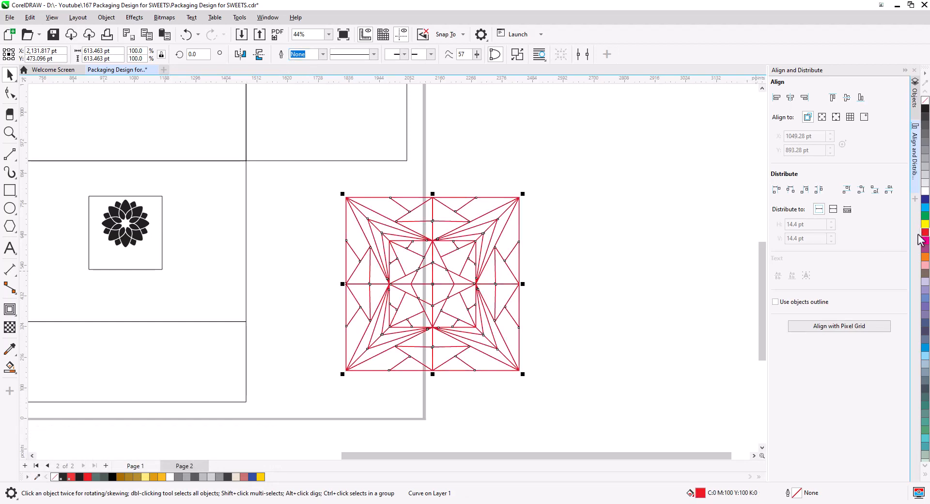
pyautogui.click(431, 310)
pyautogui.click(436, 284)
pyautogui.scroll(-3, 432, 305)
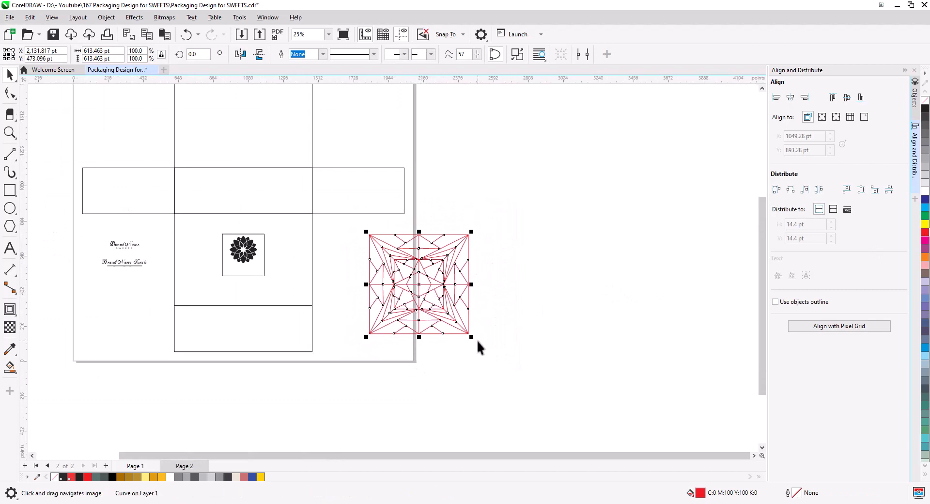
pyautogui.moveTo(472, 338); pyautogui.dragTo(415, 281)
pyautogui.scroll(1, 404, 292)
# Copy the packaging panel rectangle around the flower to the empty area beside the page.
pyautogui.click(282, 292)
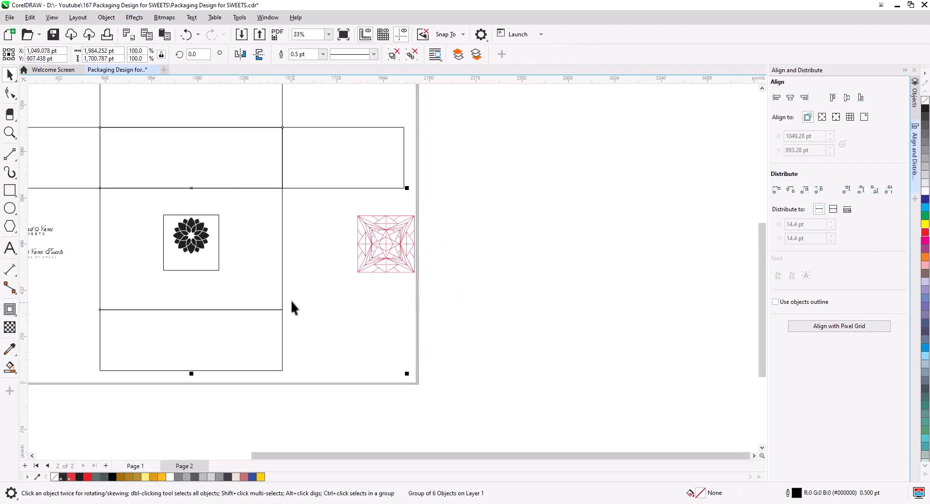
pyautogui.click(256, 259)
pyautogui.moveTo(255, 260); pyautogui.dragTo(613, 274)
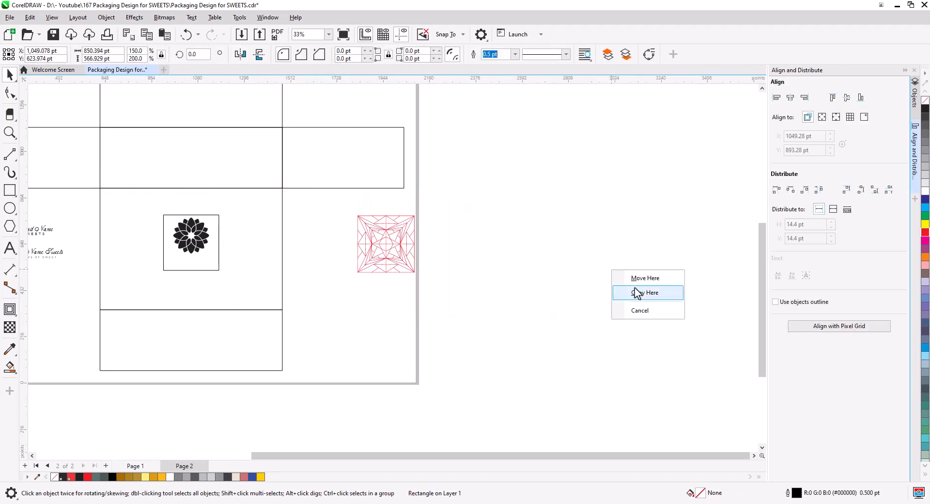
pyautogui.click(639, 292)
# Rotate the red square pattern by 45°.
pyautogui.click(399, 248)
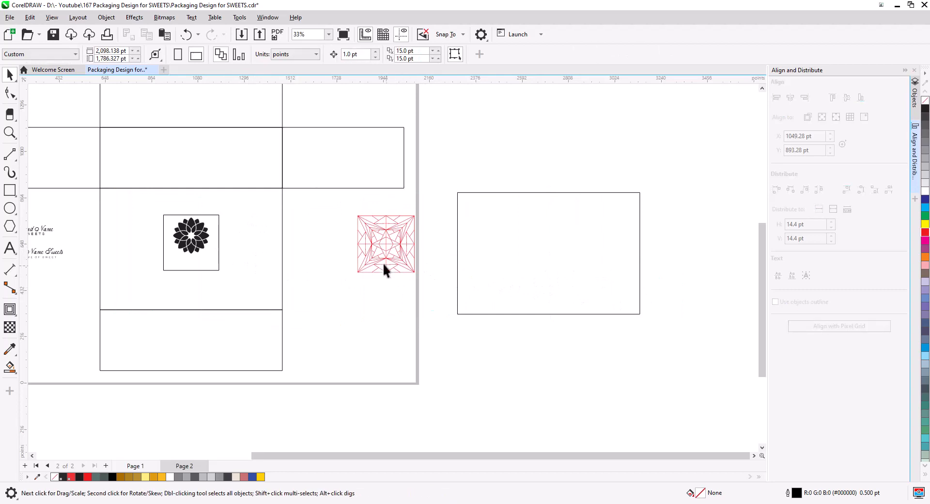
pyautogui.click(385, 251)
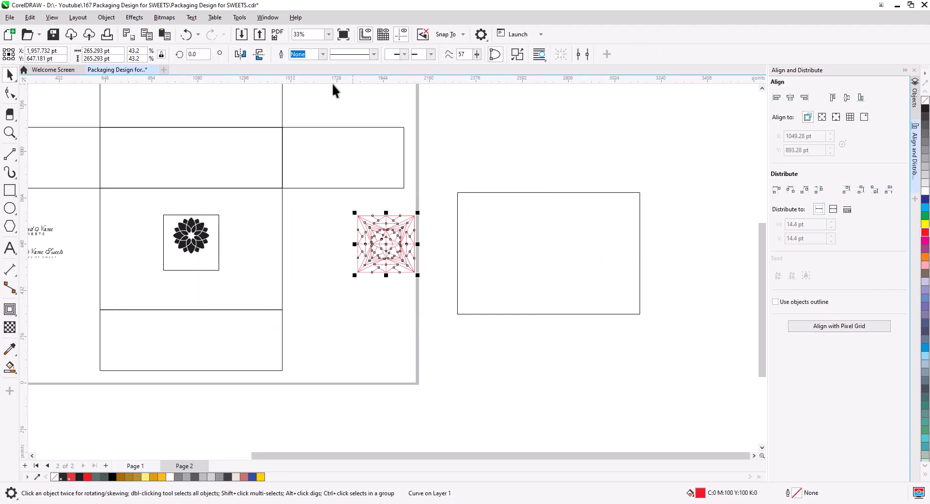
pyautogui.click(199, 54)
pyautogui.write('45')
pyautogui.press('Return')
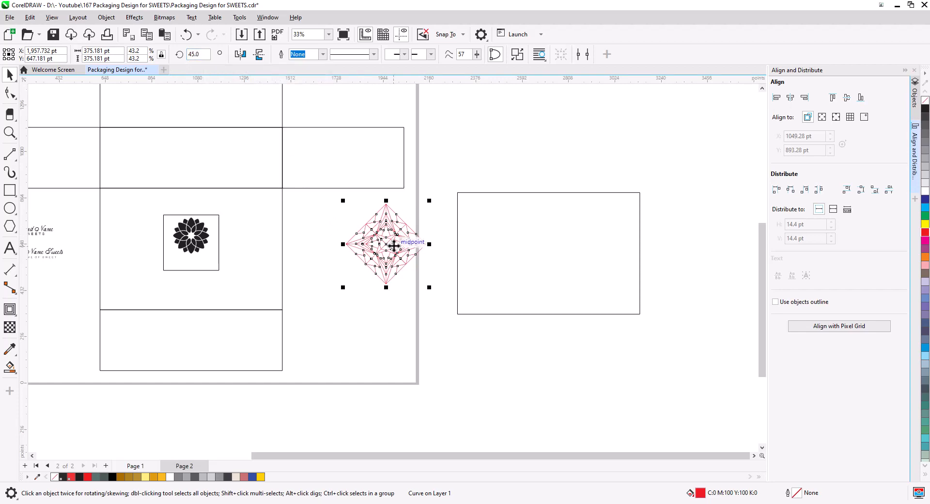
# Move the red diamond onto the copied rectangle so its left tip meets the rectangle's left edge.
pyautogui.moveTo(392, 244); pyautogui.dragTo(475, 304)
pyautogui.scroll(5, 500, 234)
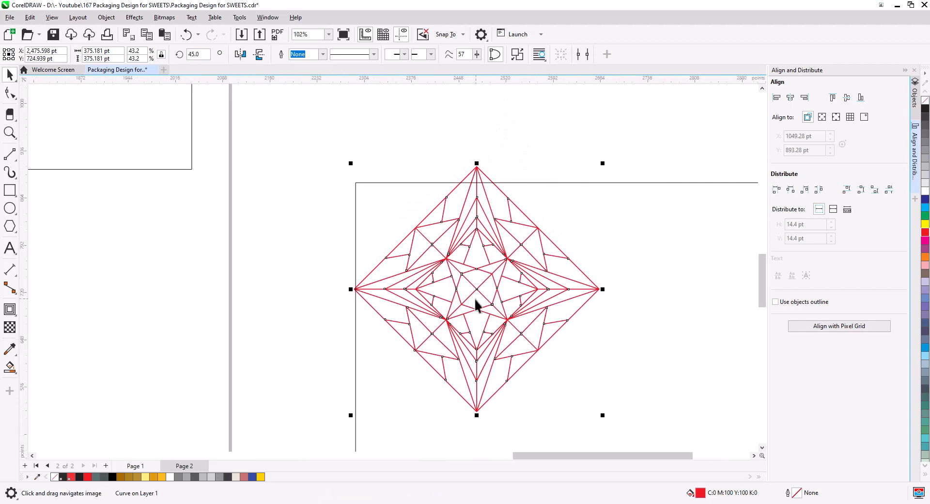
pyautogui.scroll(4, 353, 289)
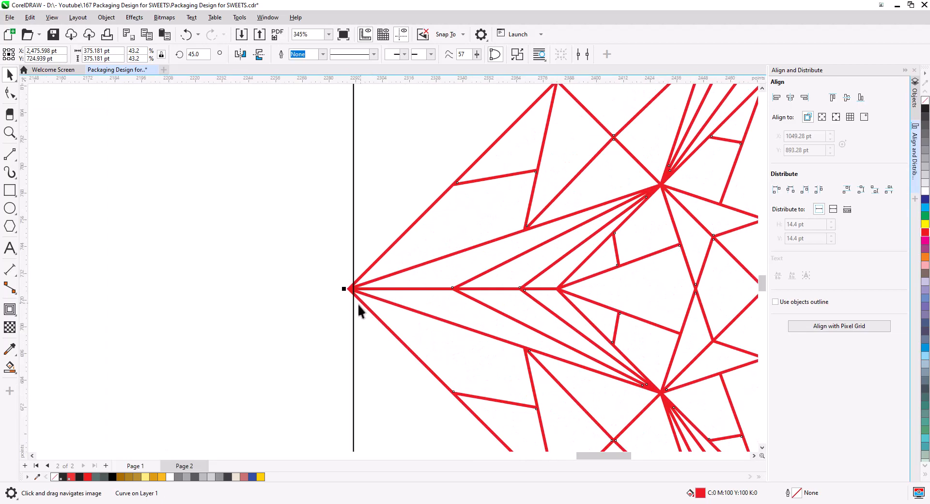
pyautogui.scroll(-3, 357, 307)
pyautogui.moveTo(433, 334); pyautogui.dragTo(425, 291)
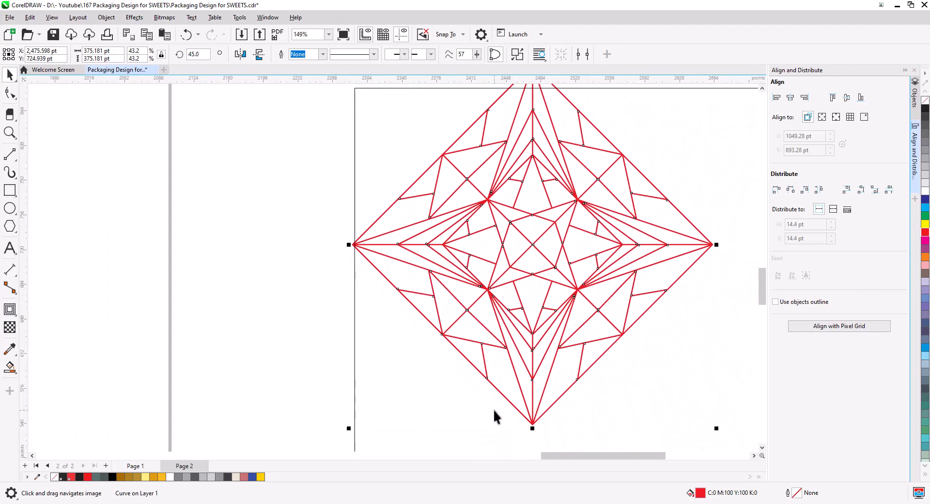
# Copy the diamond diagonally up-left so that the two diamonds share a full edge.
pyautogui.moveTo(533, 425); pyautogui.dragTo(353, 246)
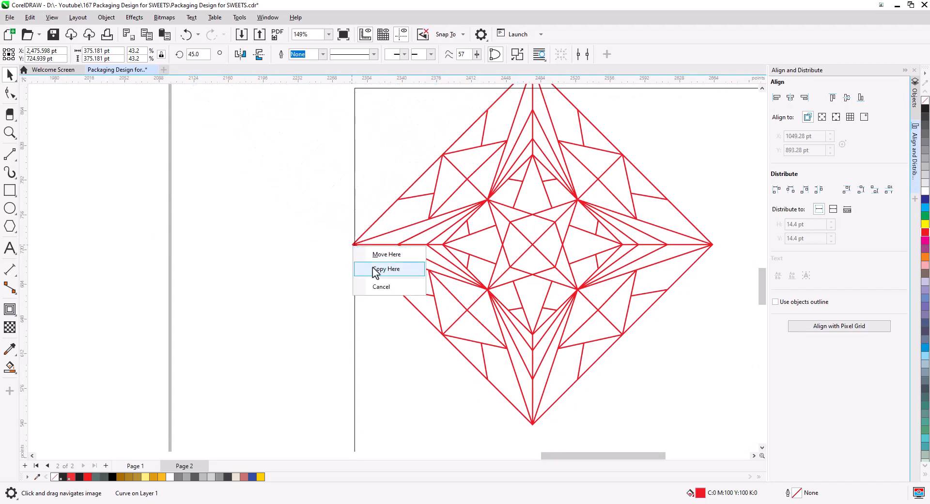
pyautogui.click(373, 270)
pyautogui.scroll(2, 371, 241)
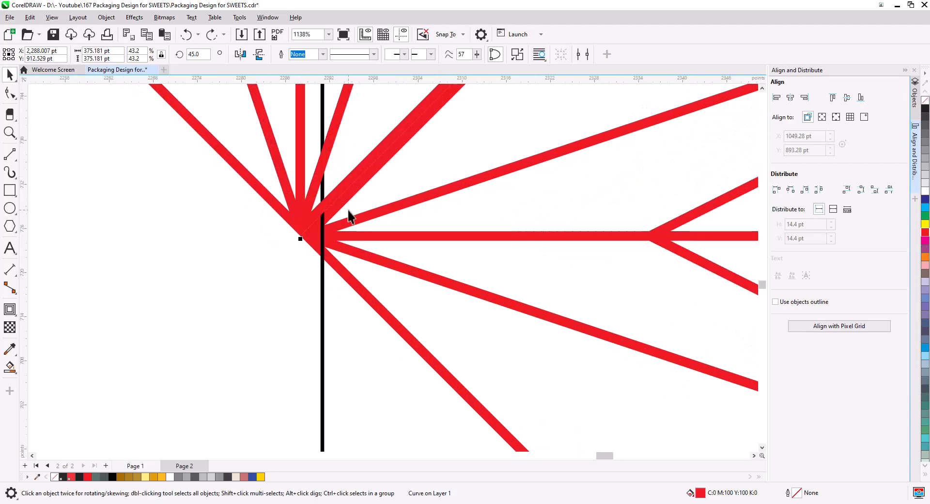
pyautogui.scroll(-4, 339, 310)
# Copy the pair of diamonds diagonally down-right and join it to the first pair as a row of four.
pyautogui.scroll(-1, 370, 332)
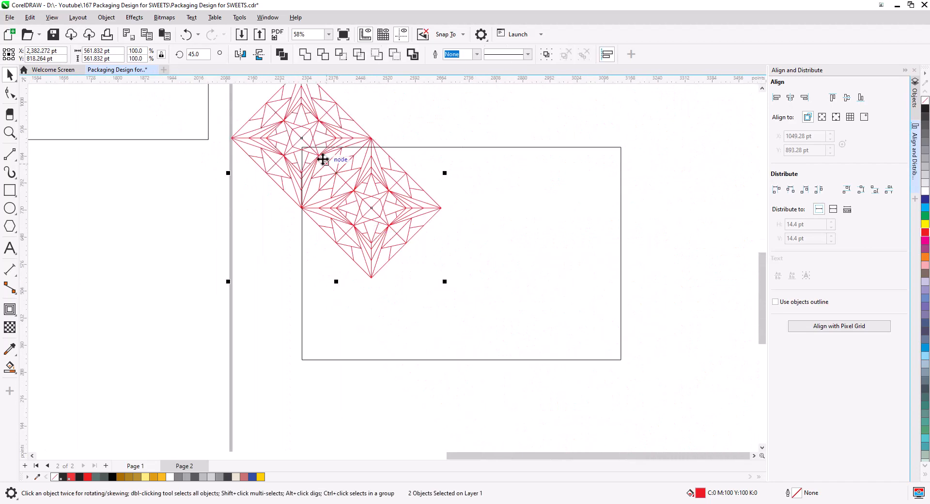
pyautogui.keyDown('shift'); pyautogui.click(311, 198); pyautogui.keyUp('shift')
pyautogui.moveTo(283, 170); pyautogui.dragTo(421, 308)
pyautogui.click(442, 332)
pyautogui.scroll(3, 412, 331)
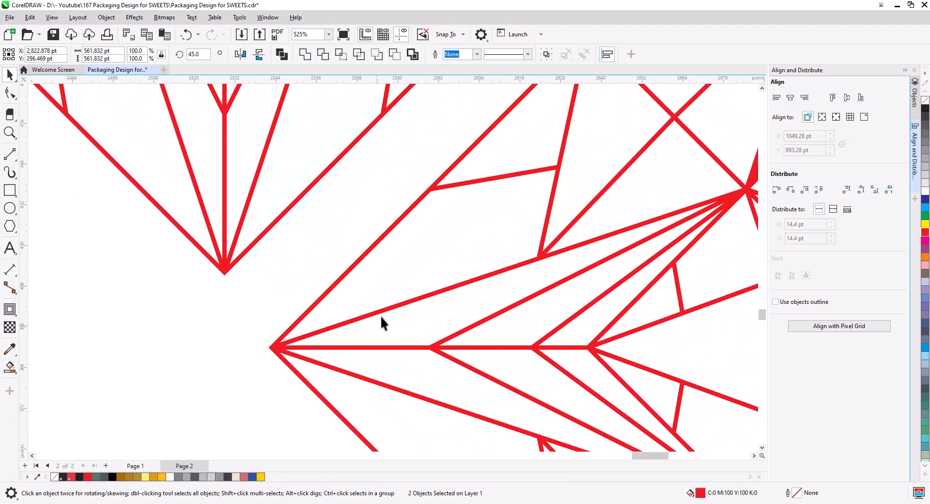
pyautogui.moveTo(434, 191); pyautogui.dragTo(398, 185)
pyautogui.scroll(-4, 238, 345)
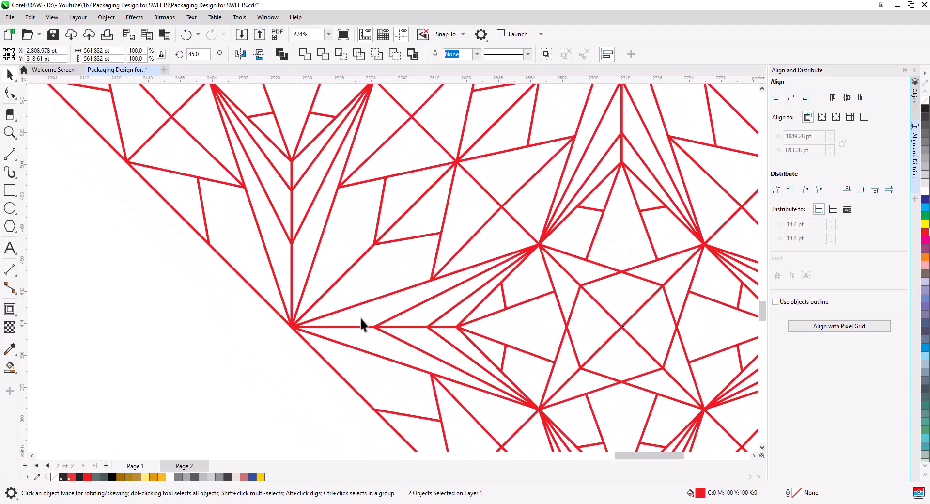
# Copy the row of four diamonds to its upper-right side so the two rows join edge to edge.
pyautogui.keyDown('shift'); pyautogui.click(285, 193); pyautogui.keyUp('shift')
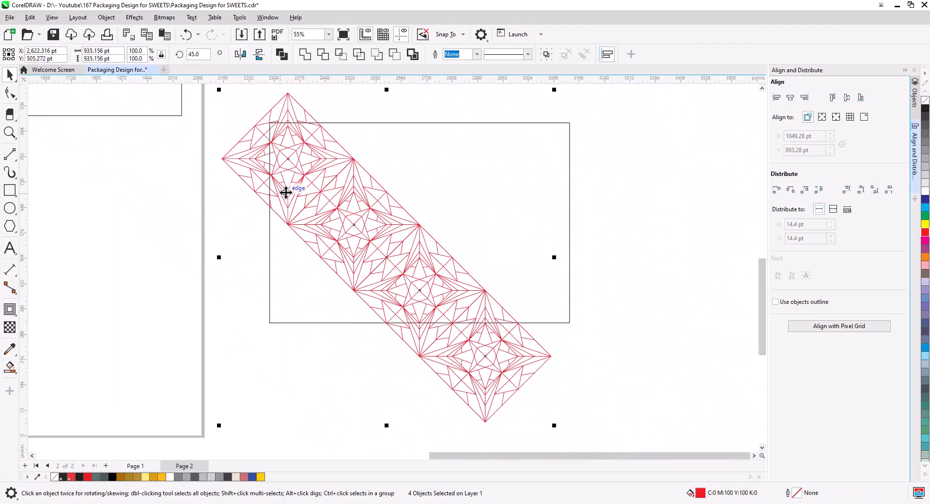
pyautogui.moveTo(224, 159); pyautogui.dragTo(204, 223)
pyautogui.moveTo(204, 223); pyautogui.dragTo(268, 158)
pyautogui.click(298, 187)
pyautogui.scroll(3, 266, 152)
pyautogui.scroll(1, 336, 267)
pyautogui.moveTo(324, 252); pyautogui.dragTo(328, 229)
pyautogui.scroll(-4, 298, 185)
pyautogui.moveTo(467, 295); pyautogui.dragTo(453, 232)
# Select all eight diamonds without the rectangle, move them down-left, and group them.
pyautogui.click(639, 390)
pyautogui.moveTo(638, 390); pyautogui.dragTo(389, 158)
pyautogui.keyDown('shift'); pyautogui.click(567, 249); pyautogui.keyUp('shift')
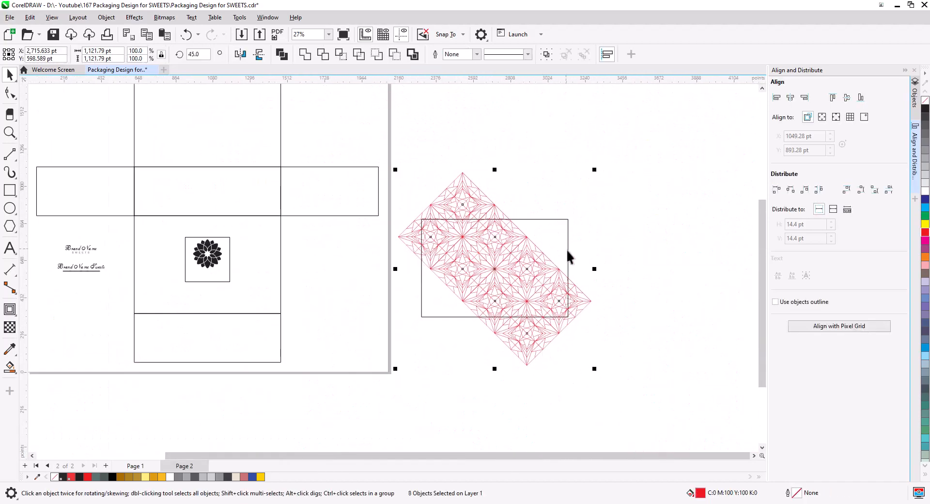
pyautogui.moveTo(559, 333); pyautogui.dragTo(507, 362)
pyautogui.hotkey('ctrl', 'g')
# Copy the group of eight up-right and align the copy precisely against the original, forming one large diamond.
pyautogui.moveTo(475, 393); pyautogui.dragTo(549, 326)
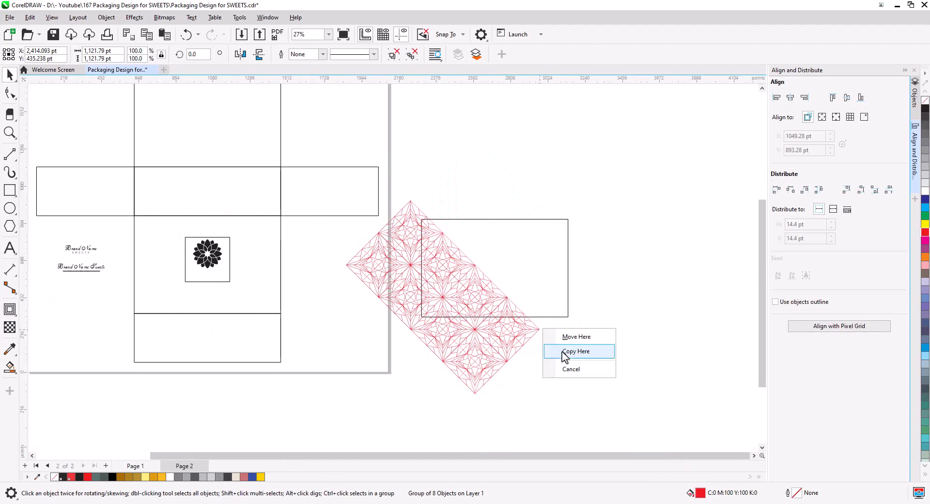
pyautogui.click(571, 353)
pyautogui.scroll(10, 538, 309)
pyautogui.click(541, 313)
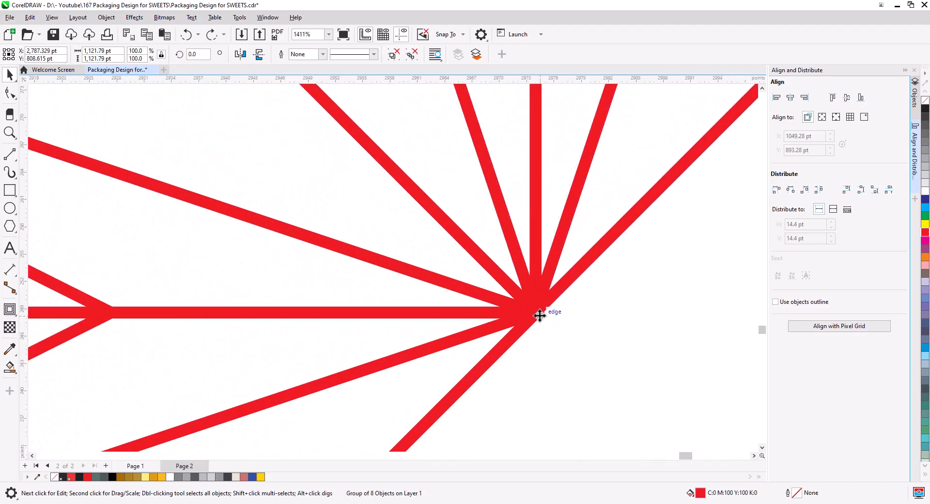
pyautogui.click(536, 319)
pyautogui.moveTo(537, 318); pyautogui.dragTo(538, 320)
pyautogui.scroll(-2, 568, 329)
pyautogui.scroll(-10, 573, 337)
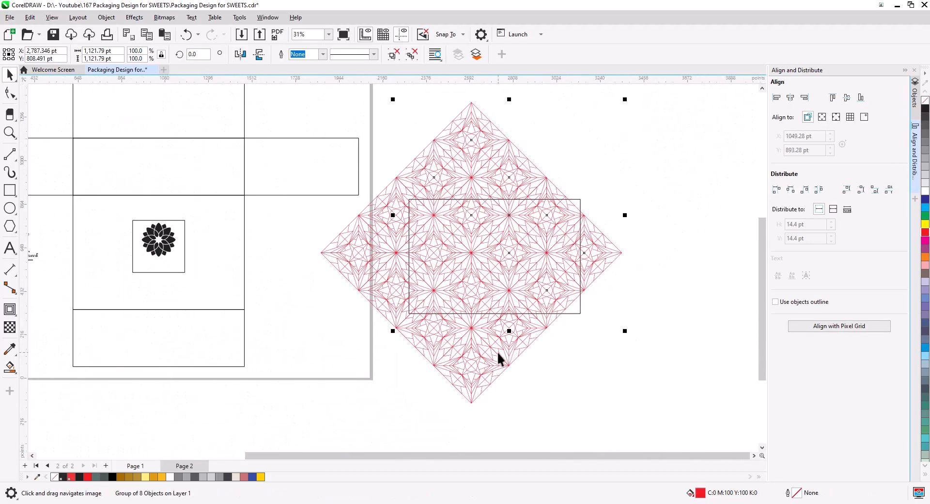
# Move both pattern groups over the copied rectangle's centre and group them together.
pyautogui.keyDown('shift'); pyautogui.click(468, 368); pyautogui.keyUp('shift')
pyautogui.moveTo(468, 369); pyautogui.dragTo(494, 370)
pyautogui.press('Left')
pyautogui.hotkey('ctrl', 'g')
# Send the large diamond pattern to the back of the page and PowerClip it inside the copied rectangle.
pyautogui.rightClick(502, 370)
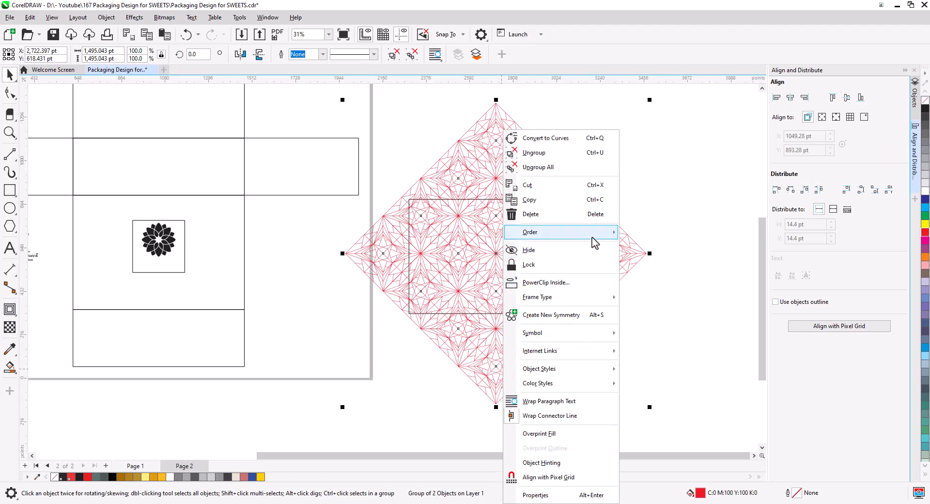
pyautogui.moveTo(593, 238)
pyautogui.click(659, 248)
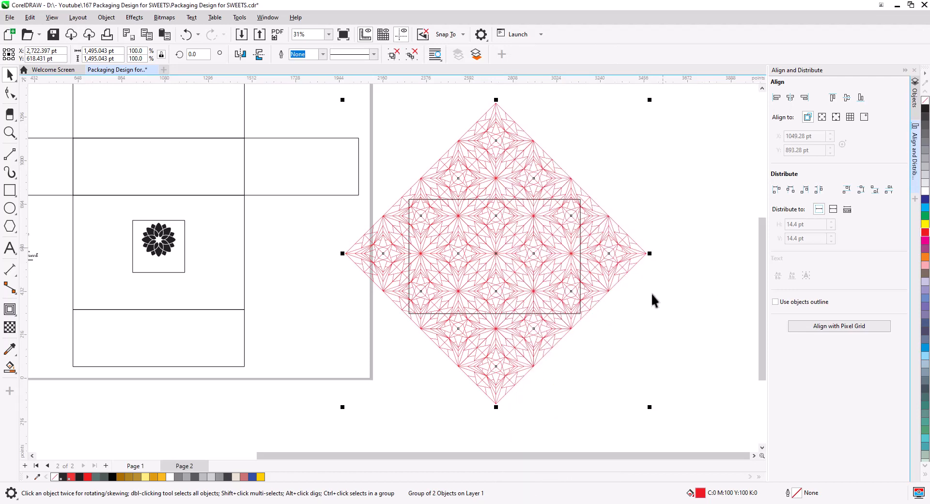
pyautogui.rightClick(618, 282)
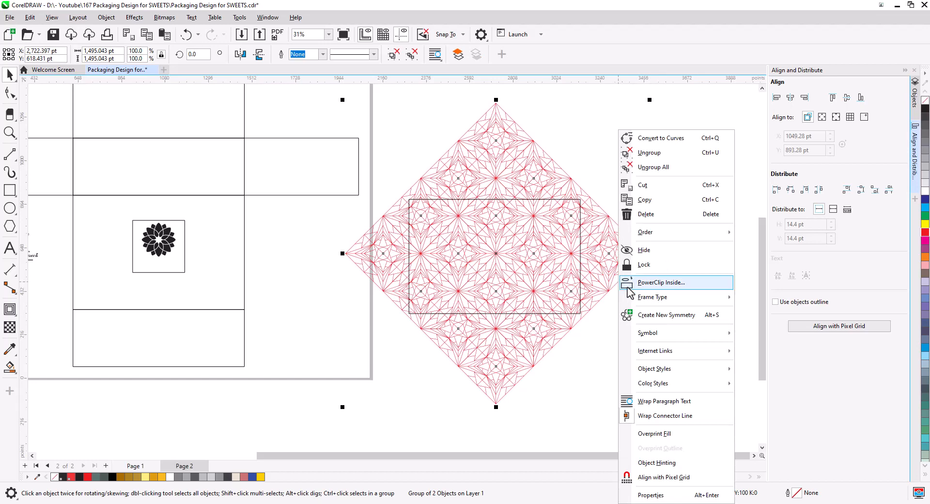
pyautogui.click(638, 286)
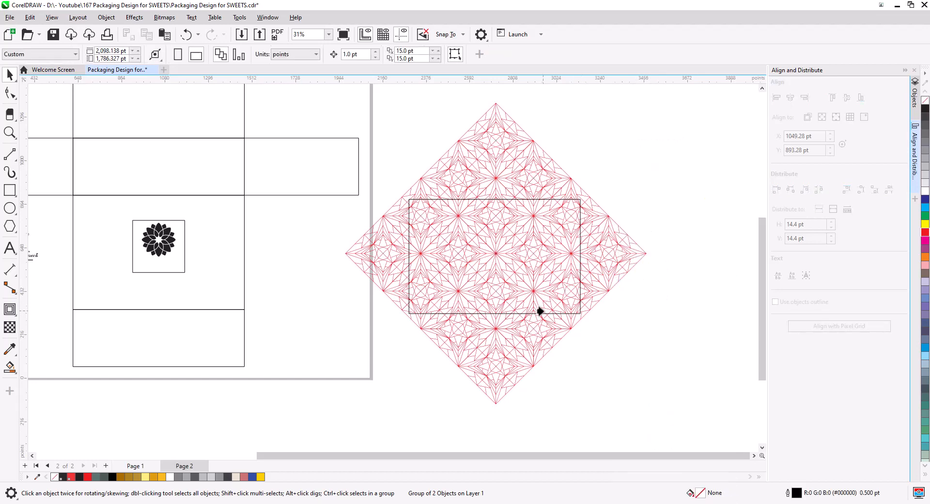
pyautogui.click(522, 304)
pyautogui.click(544, 333)
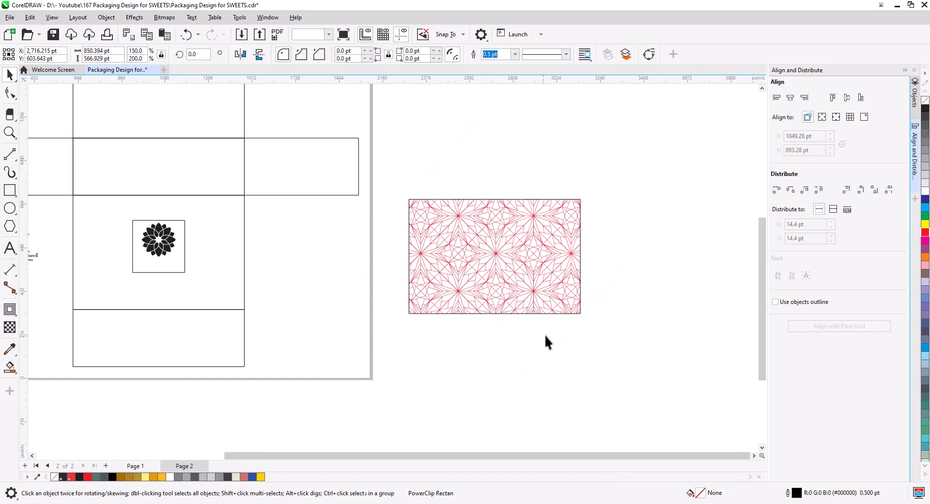
# Remove the outline from the rectangle that holds the clipped pattern.
pyautogui.click(502, 274)
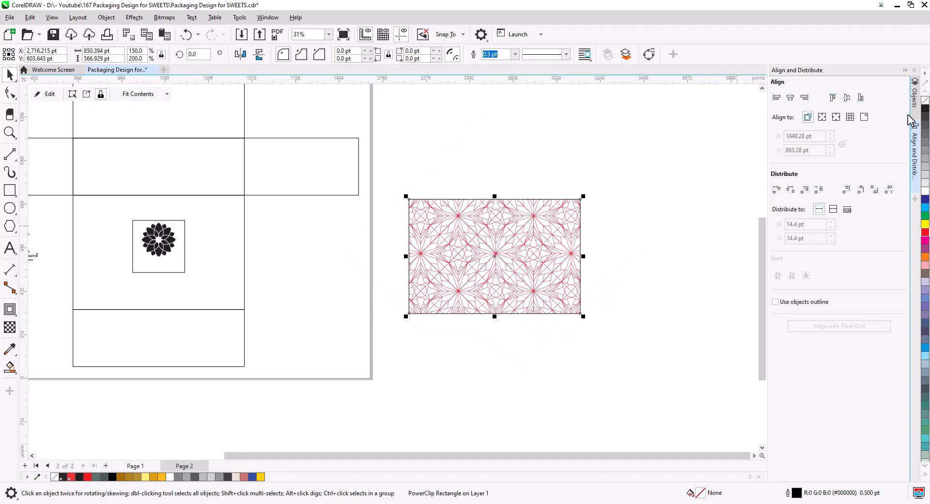
pyautogui.press('Escape')
pyautogui.scroll(6, 499, 276)
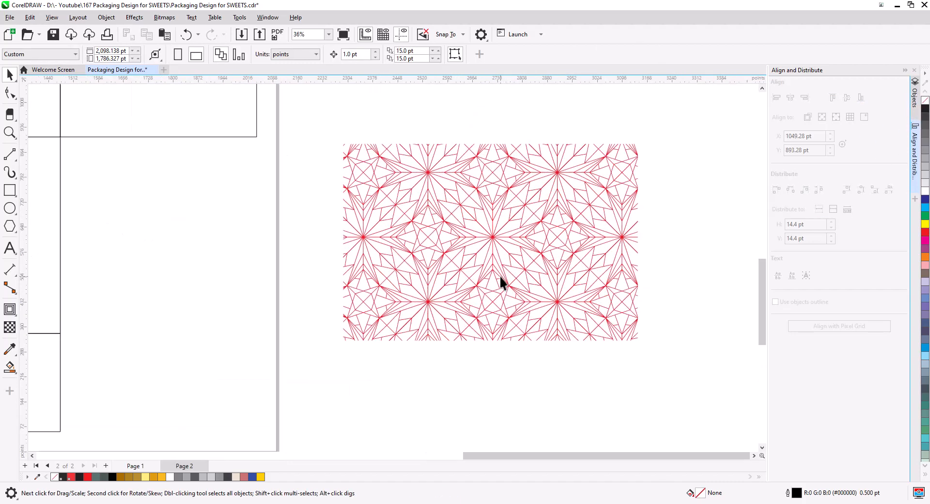
pyautogui.scroll(-4, 515, 293)
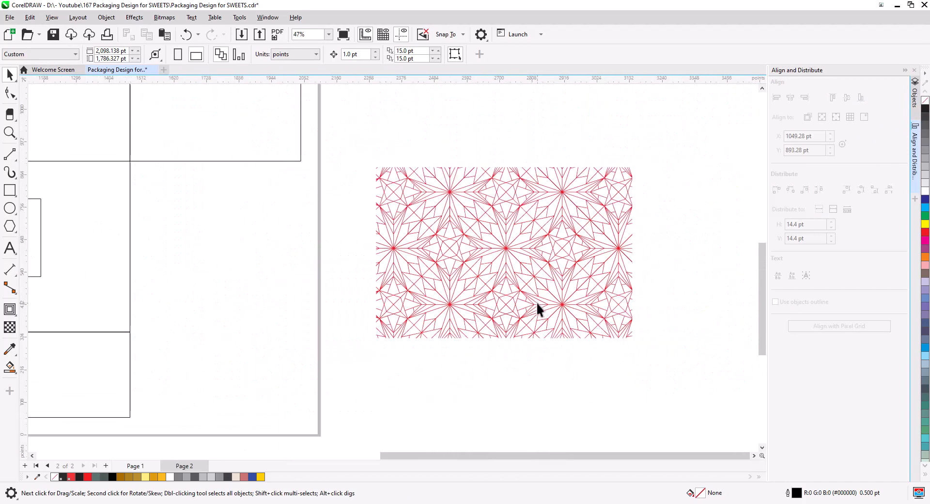
# Align the clipped pattern's centre horizontally and vertically with the packaging panel that contains the flower.
pyautogui.moveTo(537, 311); pyautogui.dragTo(726, 305)
pyautogui.click(682, 289)
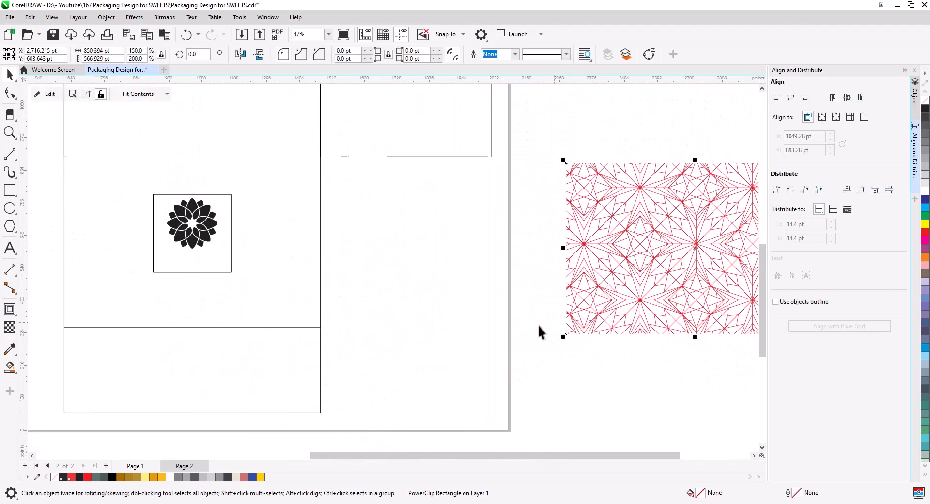
pyautogui.keyDown('shift'); pyautogui.click(319, 308); pyautogui.keyUp('shift')
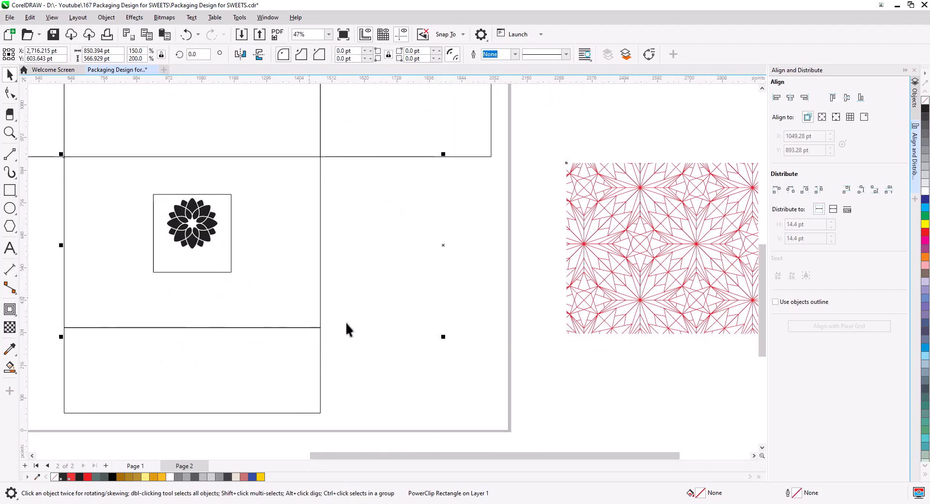
pyautogui.click(790, 98)
pyautogui.click(847, 97)
# Bring the flower and its square frame to the front of the page, above the red pattern.
pyautogui.moveTo(378, 288); pyautogui.dragTo(130, 179)
pyautogui.scroll(2, 228, 255)
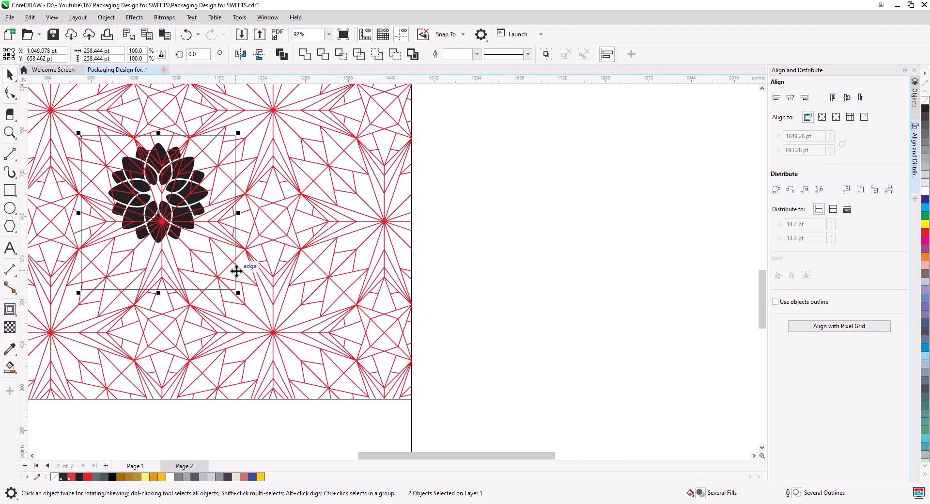
pyautogui.rightClick(236, 270)
pyautogui.moveTo(259, 266)
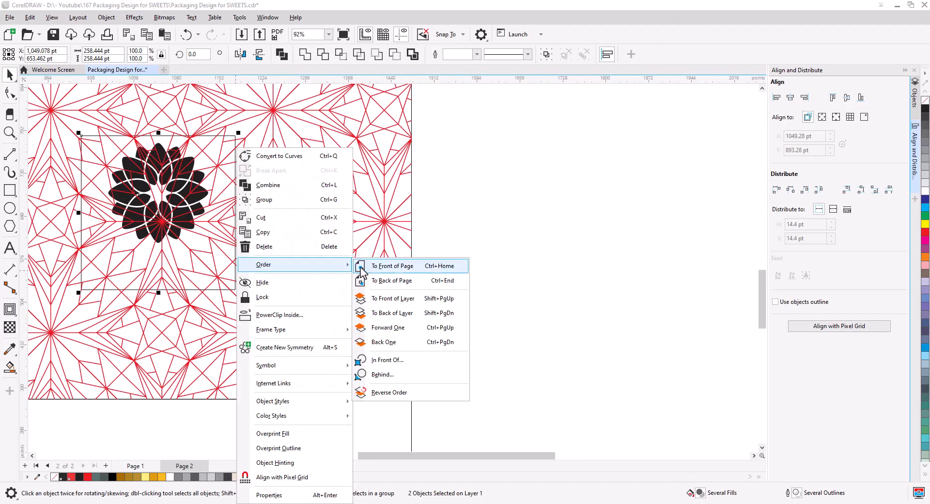
pyautogui.click(413, 269)
pyautogui.click(545, 283)
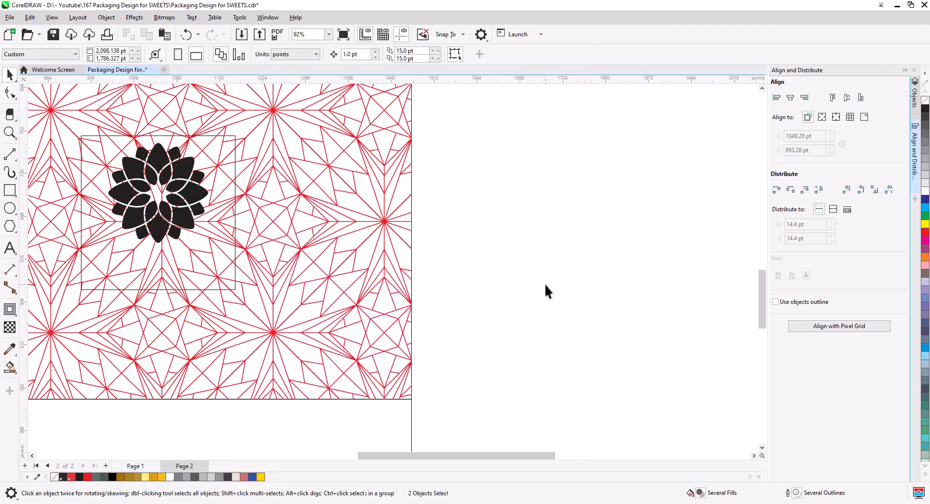
# Fill the square frame with beige #ECE3D2 and bring the black flower to the front of the page, above it.
pyautogui.moveTo(315, 332); pyautogui.dragTo(515, 301)
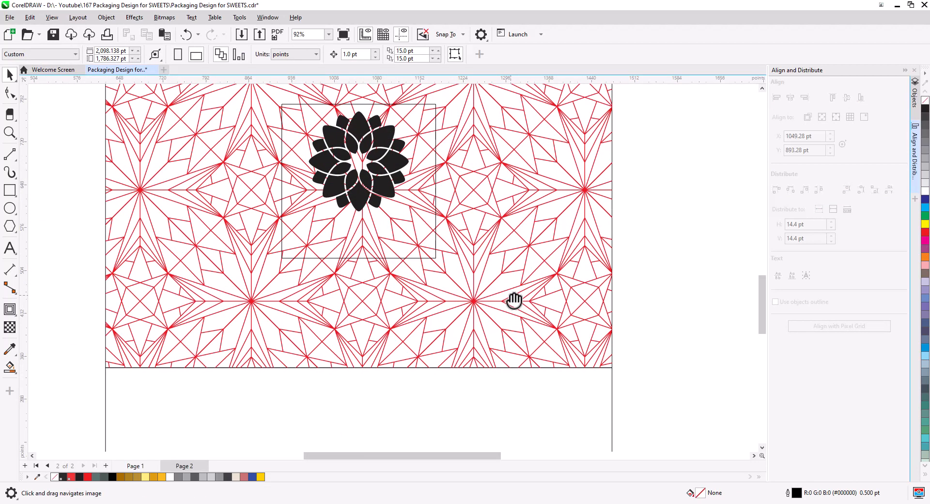
pyautogui.click(435, 256)
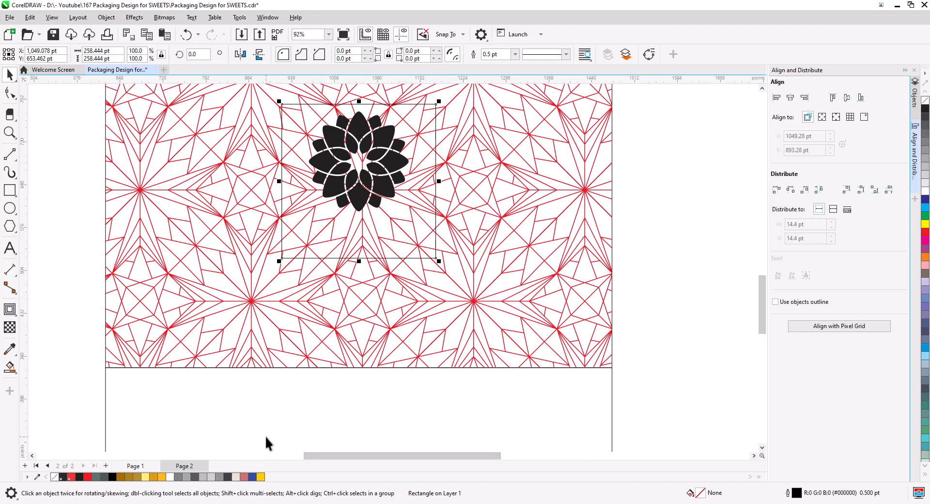
pyautogui.click(235, 477)
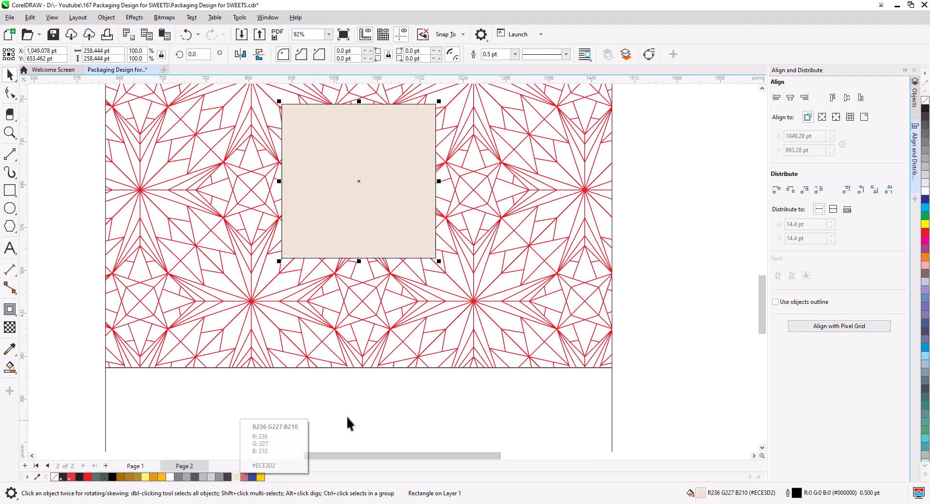
pyautogui.moveTo(653, 271); pyautogui.dragTo(496, 242)
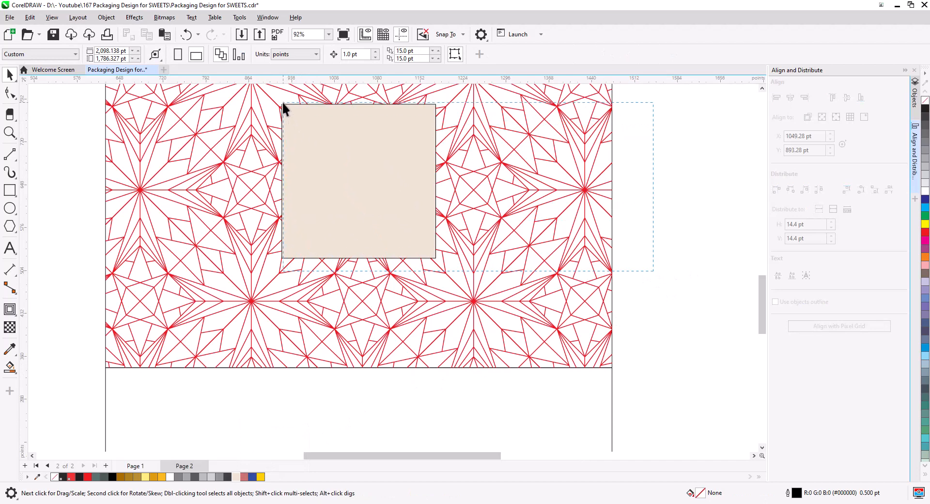
pyautogui.moveTo(286, 103); pyautogui.dragTo(286, 103)
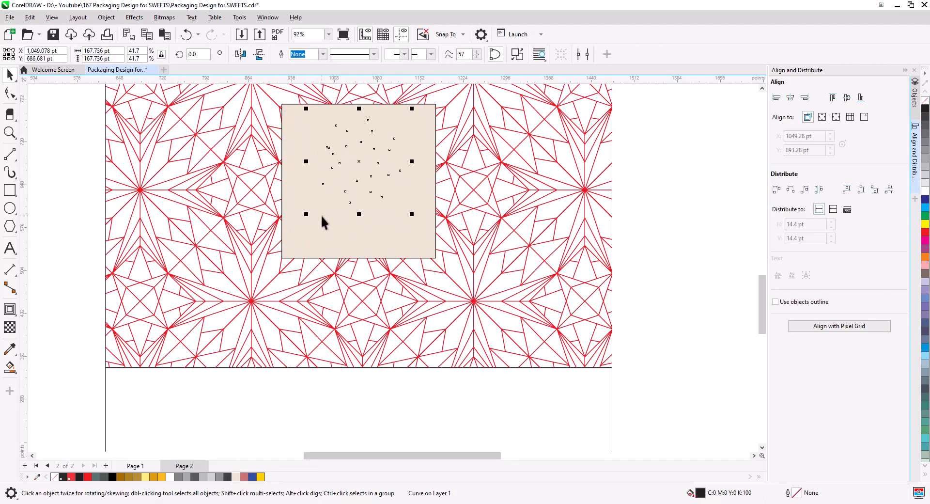
pyautogui.hotkey('ctrl', 'Home')
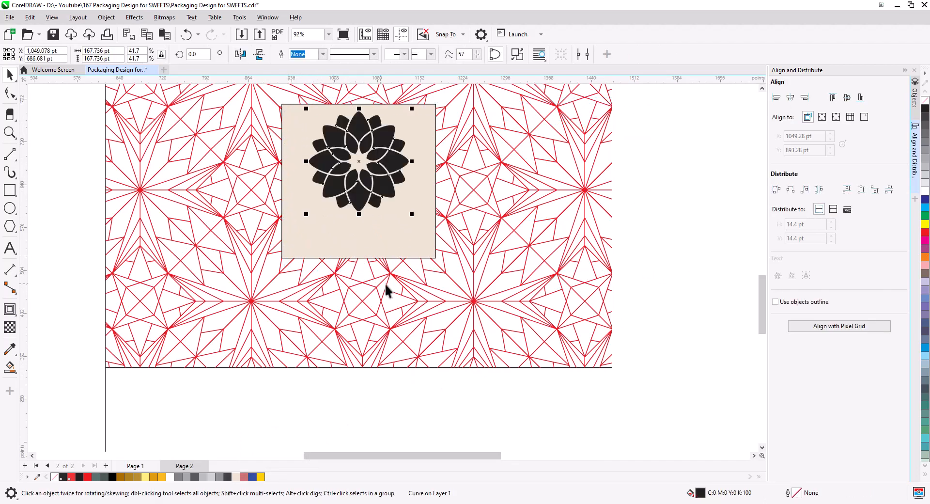
# Fill the PowerClip rectangle behind the red pattern with the same beige #ECE3D2.
pyautogui.click(623, 261)
pyautogui.click(607, 225)
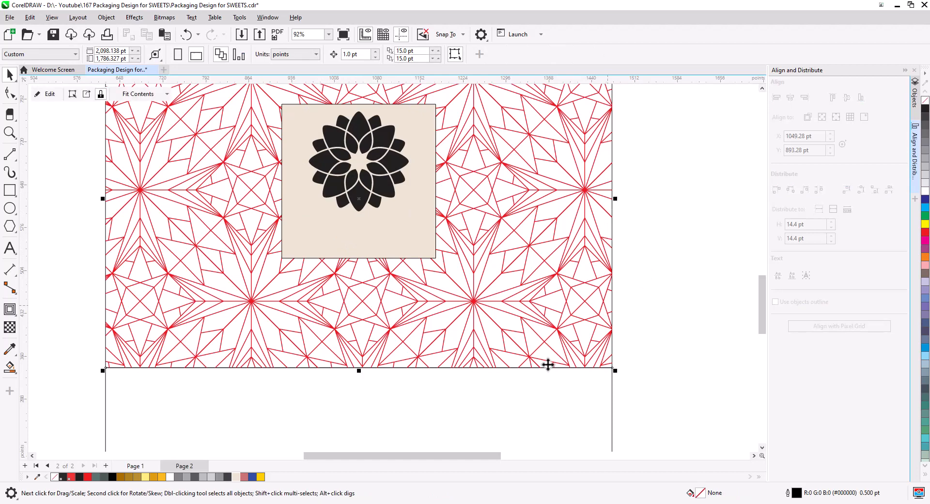
pyautogui.click(235, 477)
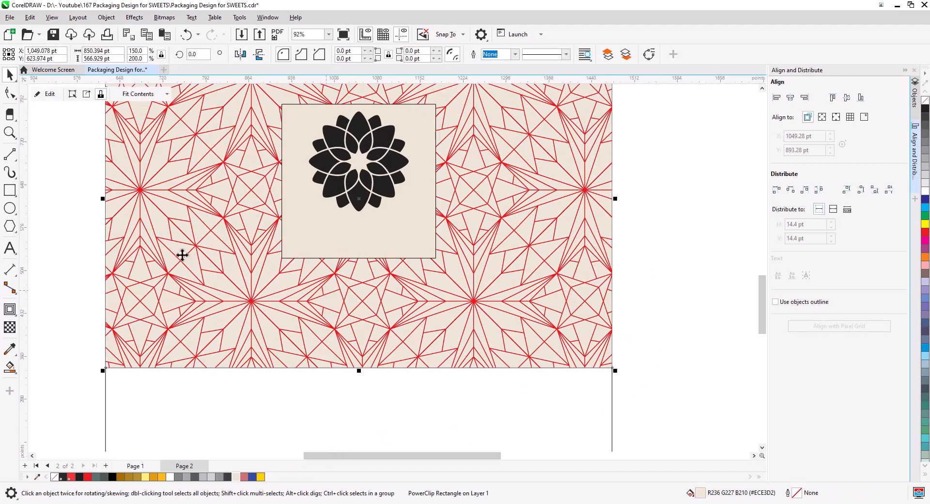
# Open the PowerClip contents for editing and apply the gold fountain fill preset to the line pattern group.
pyautogui.click(47, 94)
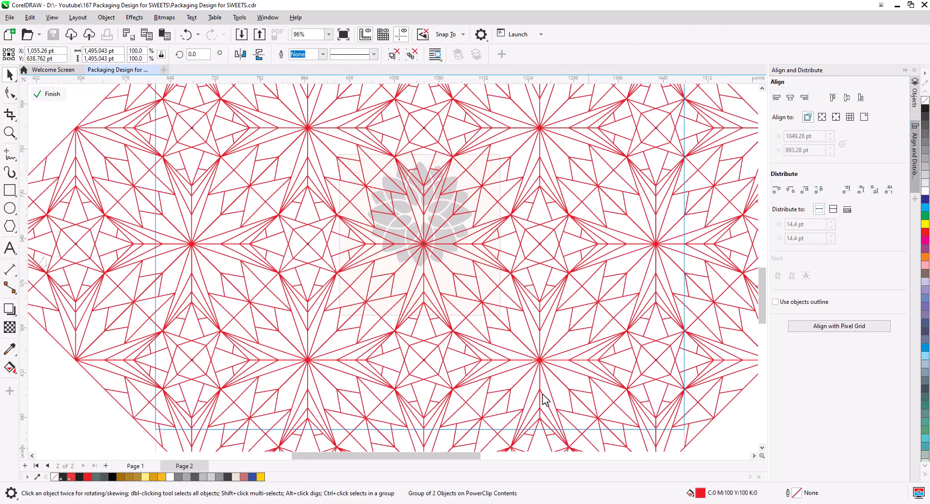
pyautogui.hotkey('shift', 'F11')
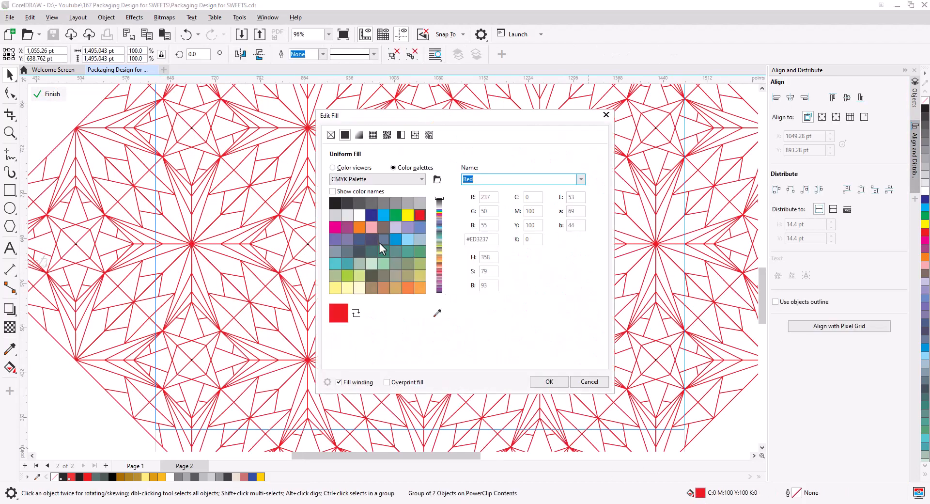
pyautogui.click(358, 135)
pyautogui.click(352, 178)
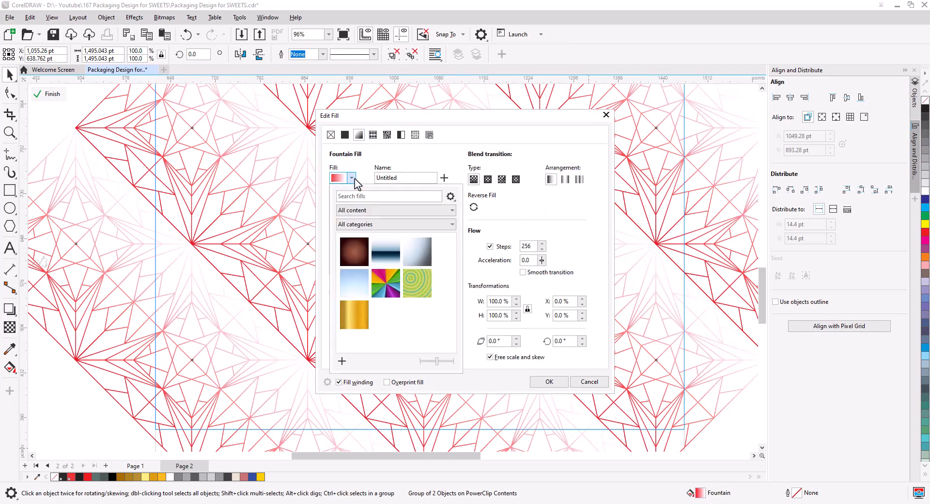
pyautogui.click(355, 324)
pyautogui.click(547, 386)
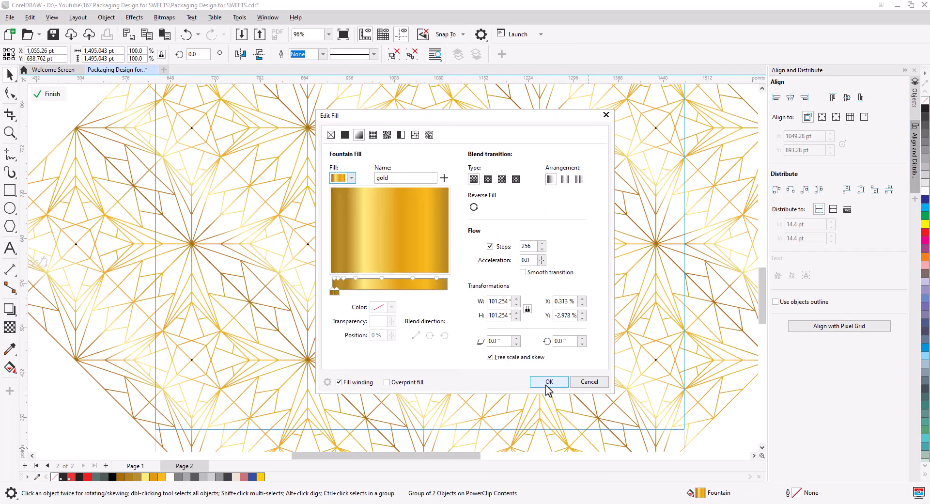
pyautogui.click(548, 383)
# Ungroup the gold line pattern completely and weld all its pieces into a single curve.
pyautogui.scroll(-1, 179, 290)
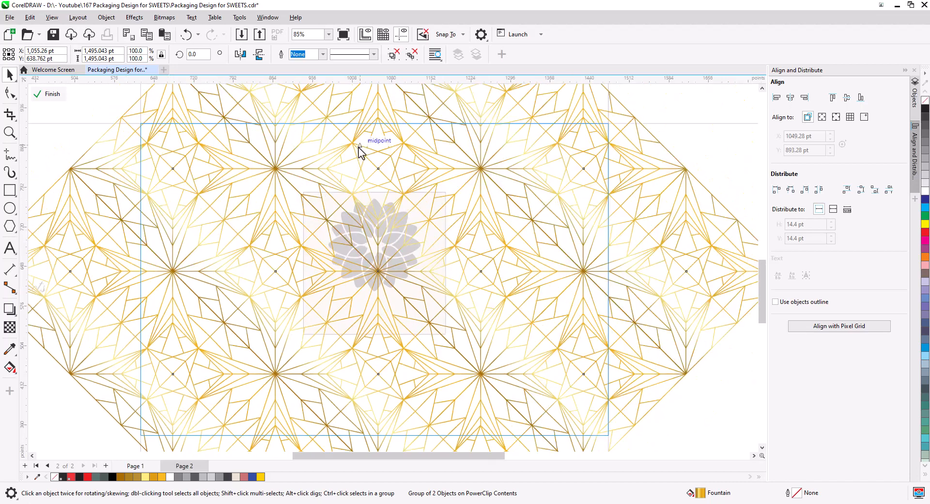
pyautogui.click(412, 56)
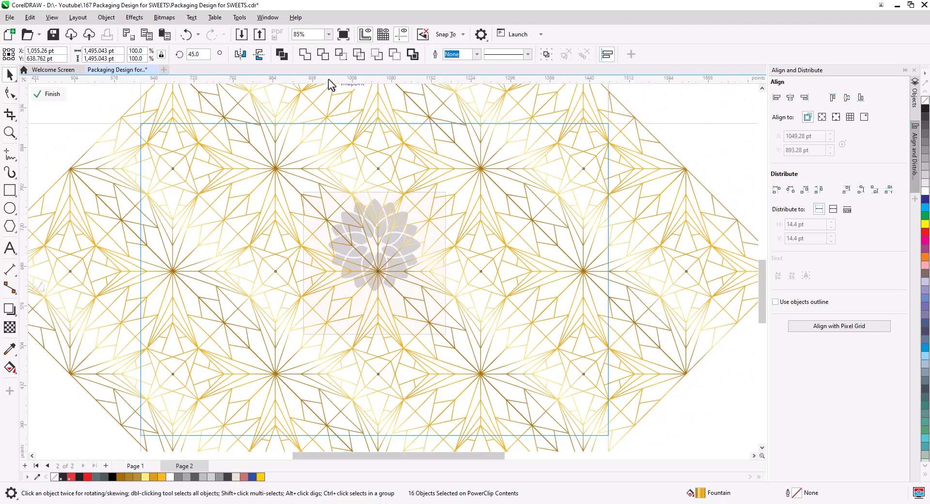
pyautogui.click(305, 55)
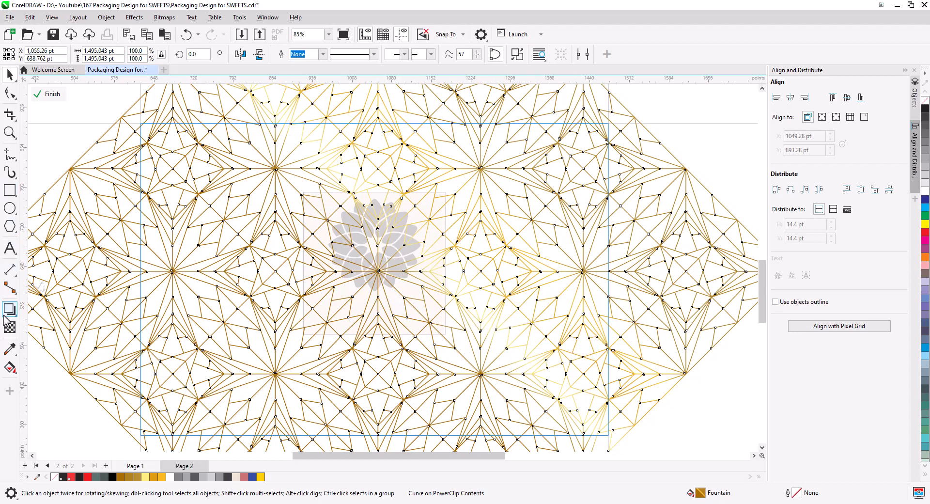
# Stretch the pattern's gold gradient diagonally from the clipping rectangle's upper-left area to below its lower-right part with the Interactive Fill tool.
pyautogui.click(9, 367)
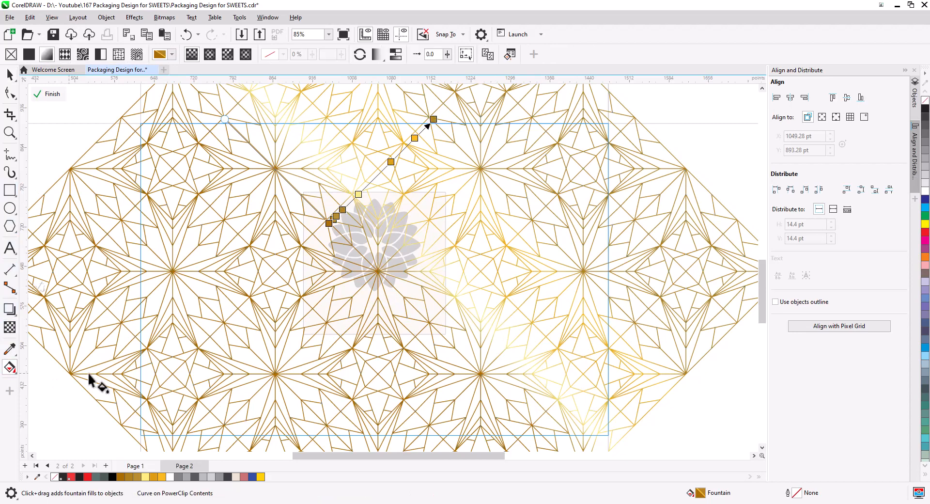
pyautogui.scroll(-2, 326, 245)
pyautogui.click(332, 240)
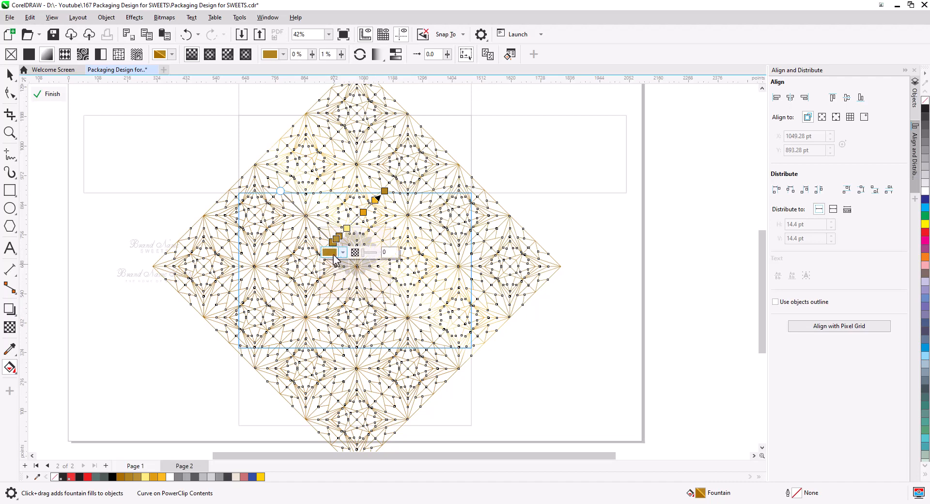
pyautogui.moveTo(384, 192); pyautogui.dragTo(458, 368)
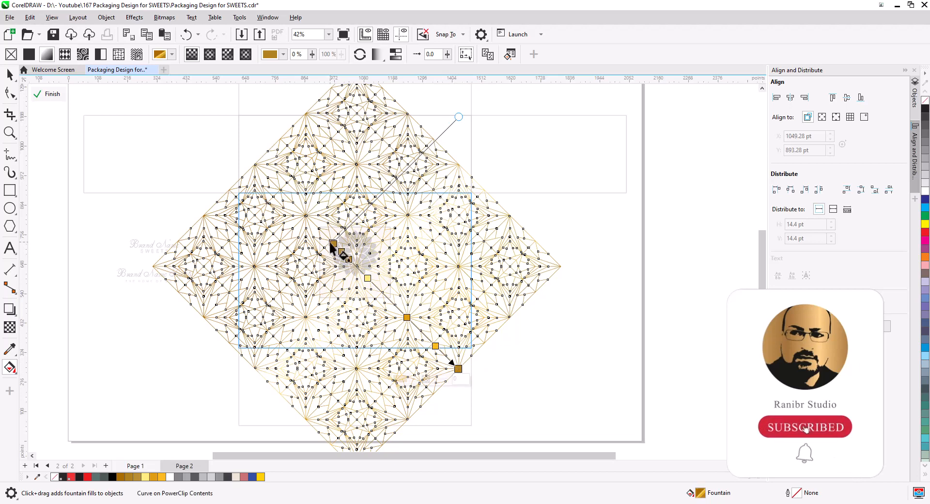
pyautogui.moveTo(332, 246); pyautogui.dragTo(251, 167)
pyautogui.scroll(2, 341, 288)
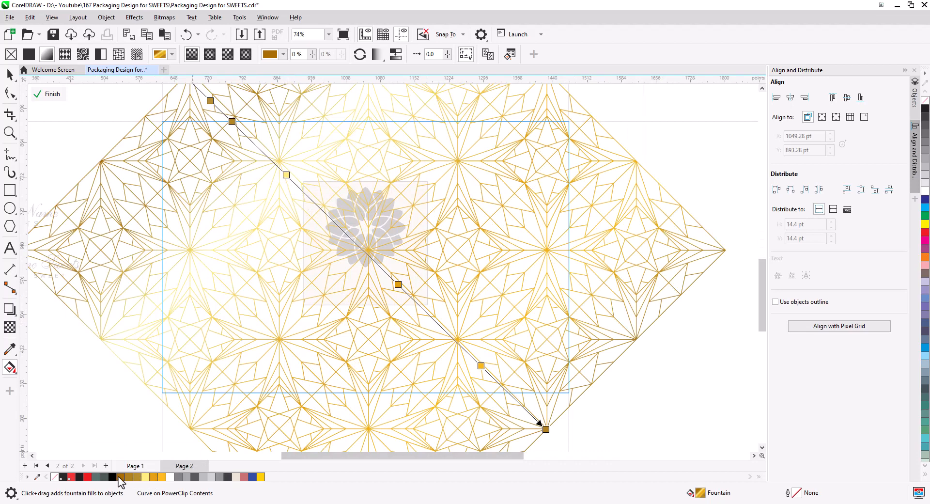
# Recolour the gradient's pale yellow and orange stops with darker gold palette shades and finish editing the PowerClip.
pyautogui.moveTo(119, 476); pyautogui.dragTo(286, 175)
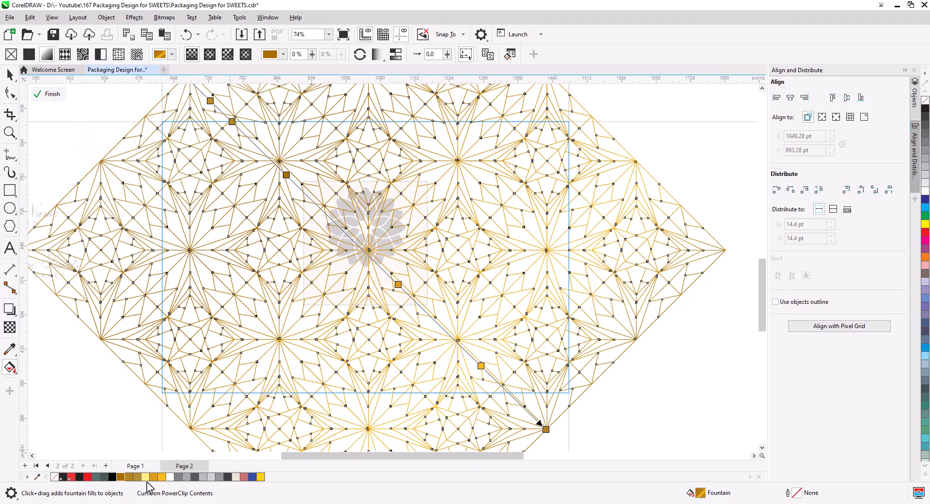
pyautogui.moveTo(153, 479); pyautogui.dragTo(481, 366)
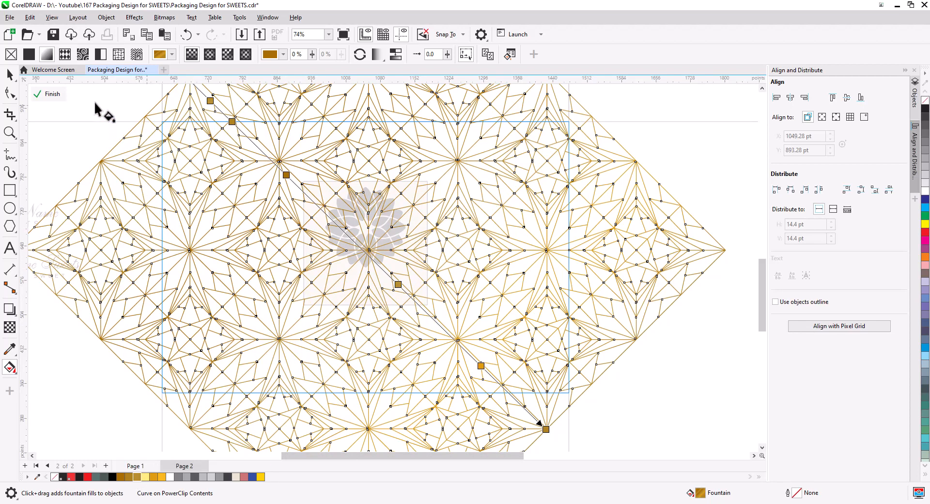
pyautogui.click(43, 96)
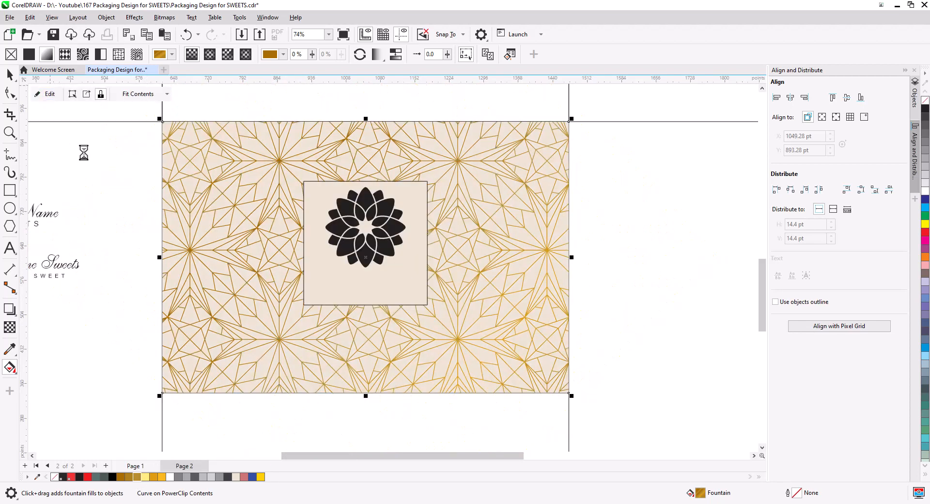
# Replace the flower's black fill with the gold fountain fill preset.
pyautogui.click(359, 264)
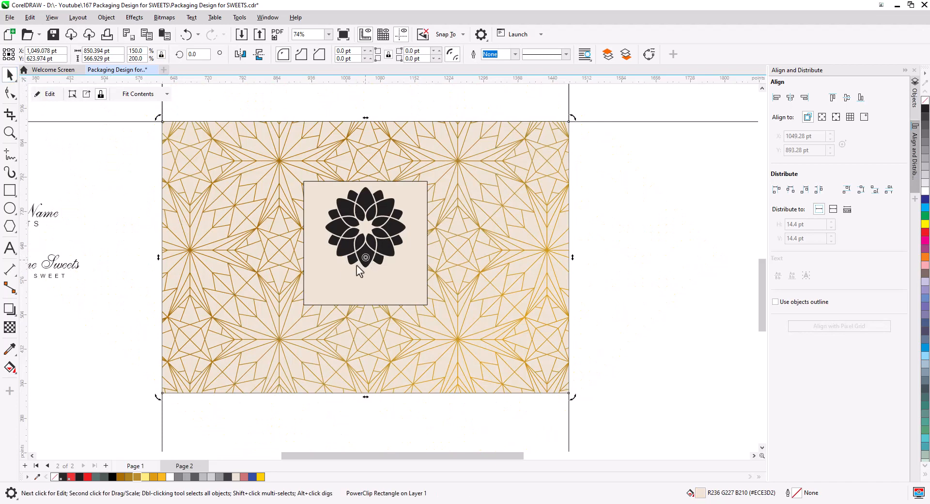
pyautogui.click(673, 317)
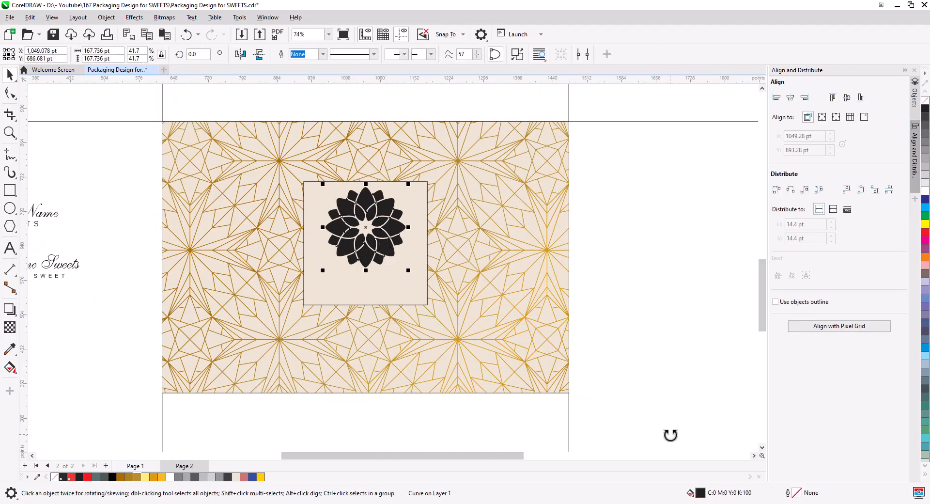
pyautogui.doubleClick(700, 494)
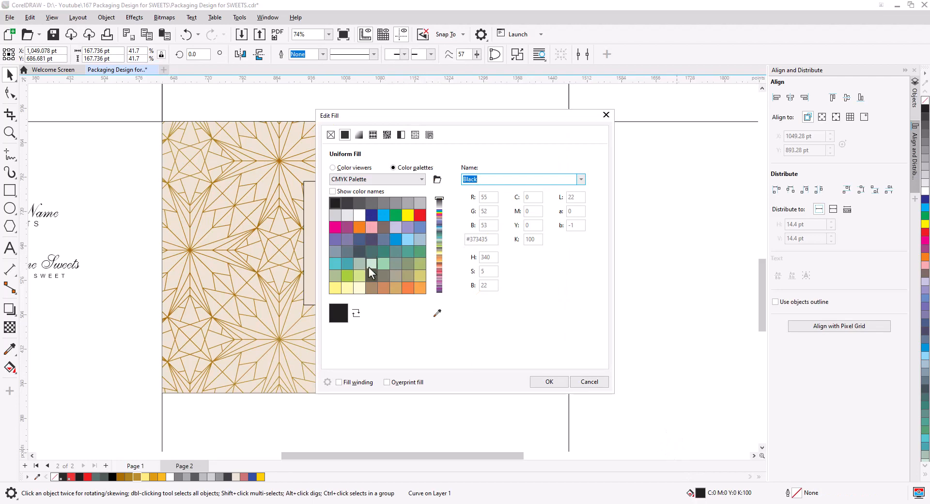
pyautogui.click(358, 135)
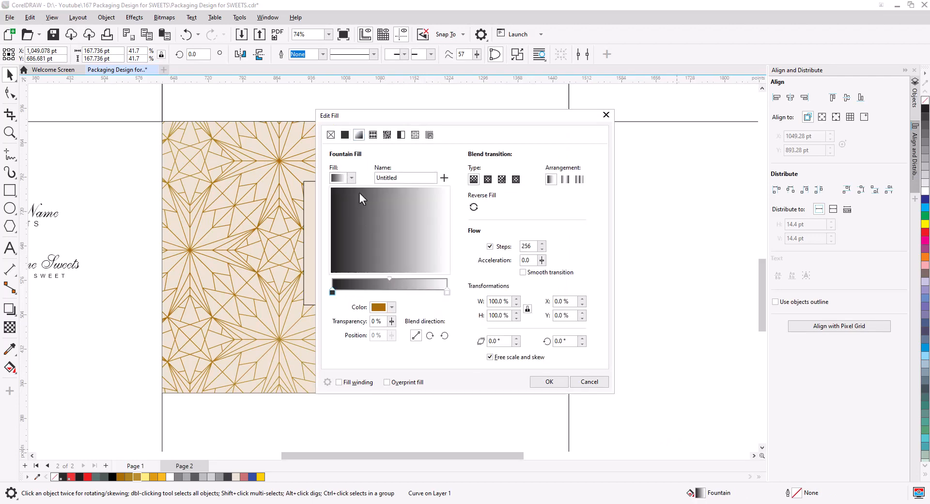
pyautogui.click(351, 178)
pyautogui.click(357, 313)
pyautogui.click(548, 382)
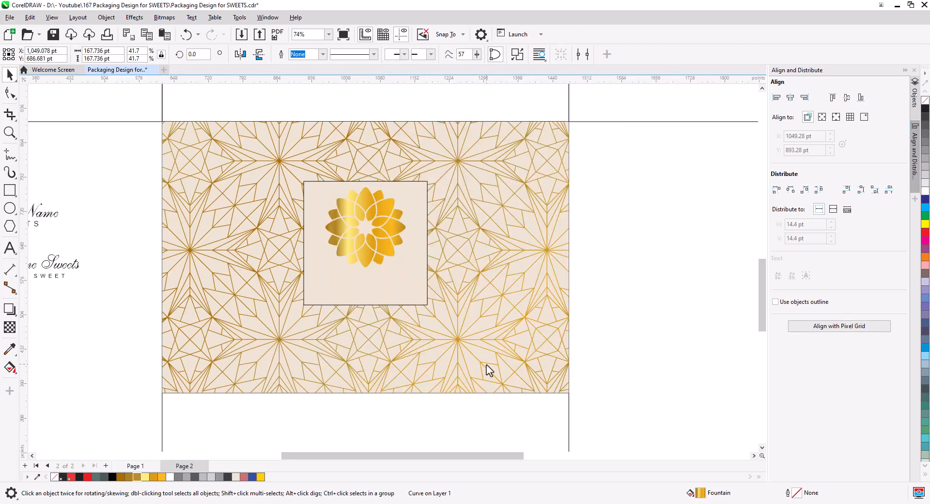
# Paste a copy of the beige square, add a slightly smaller concentric duplicate, and combine the two into a thin frame border.
pyautogui.click(420, 304)
pyautogui.scroll(3, 411, 266)
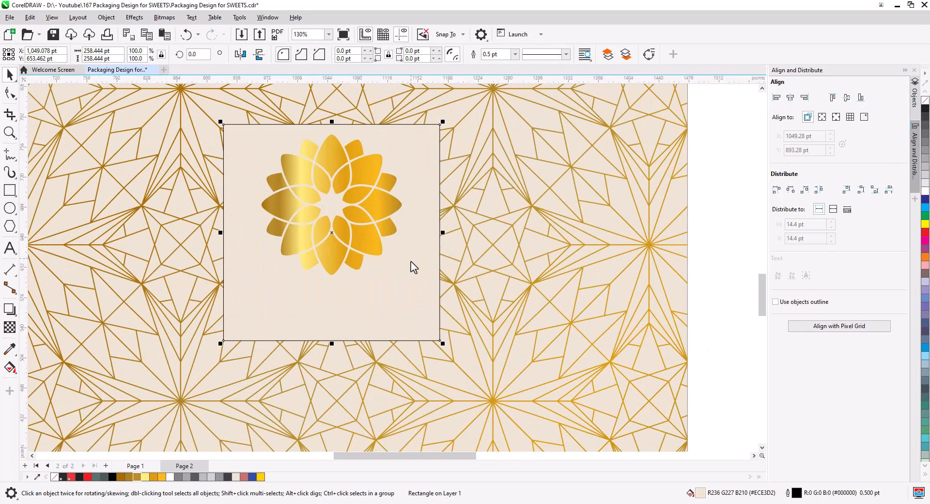
pyautogui.click(165, 38)
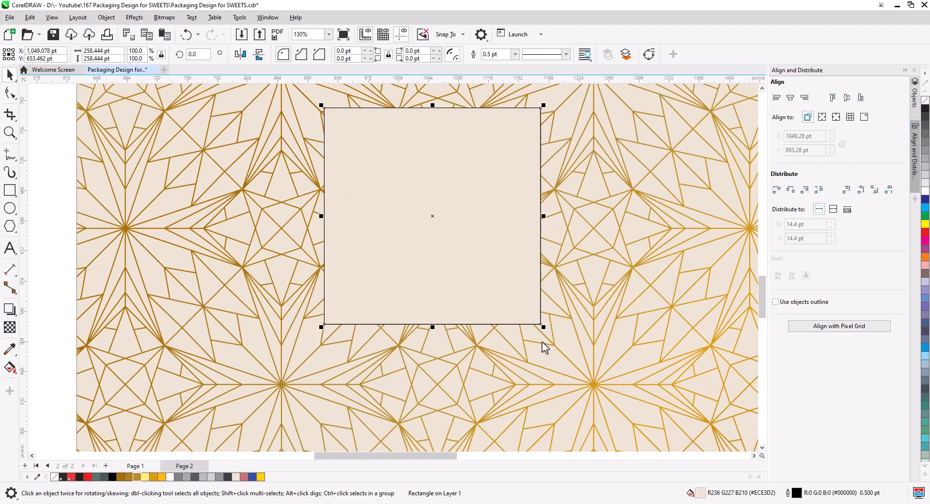
pyautogui.moveTo(545, 331); pyautogui.dragTo(541, 325)
pyautogui.keyDown('shift'); pyautogui.click(540, 282); pyautogui.keyUp('shift')
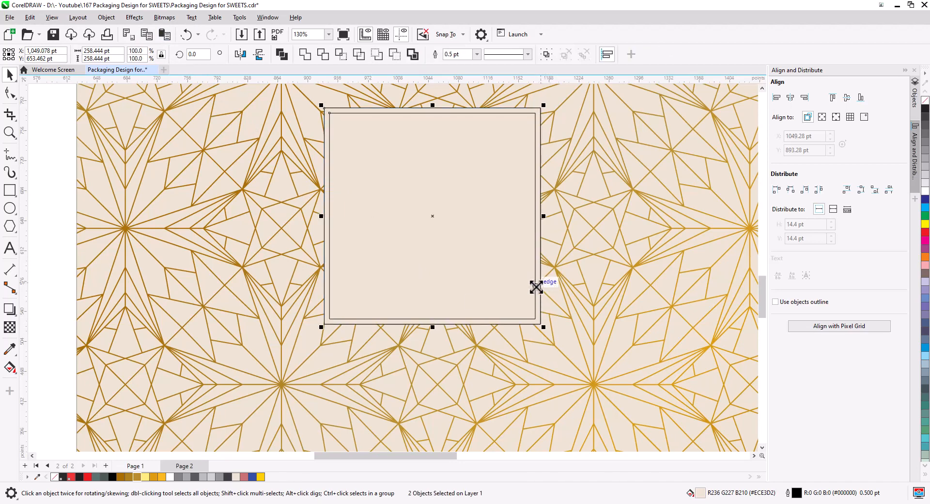
pyautogui.click(283, 55)
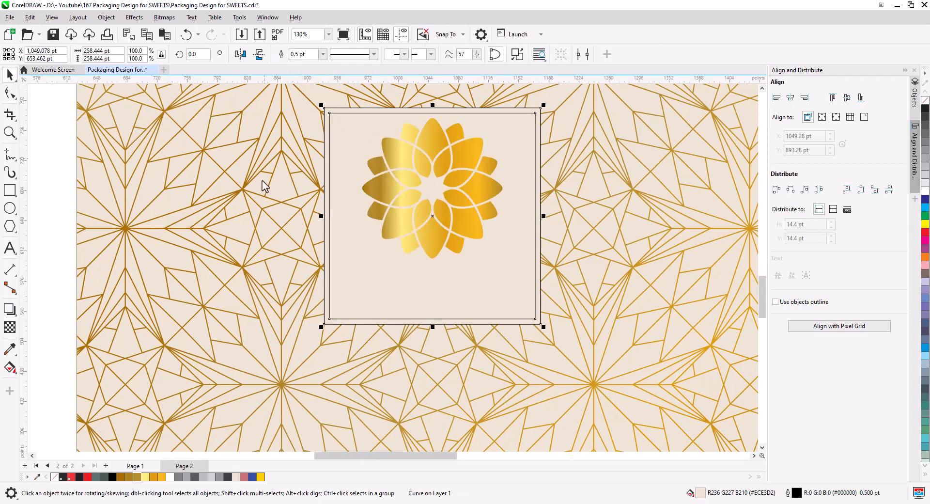
pyautogui.click(430, 257)
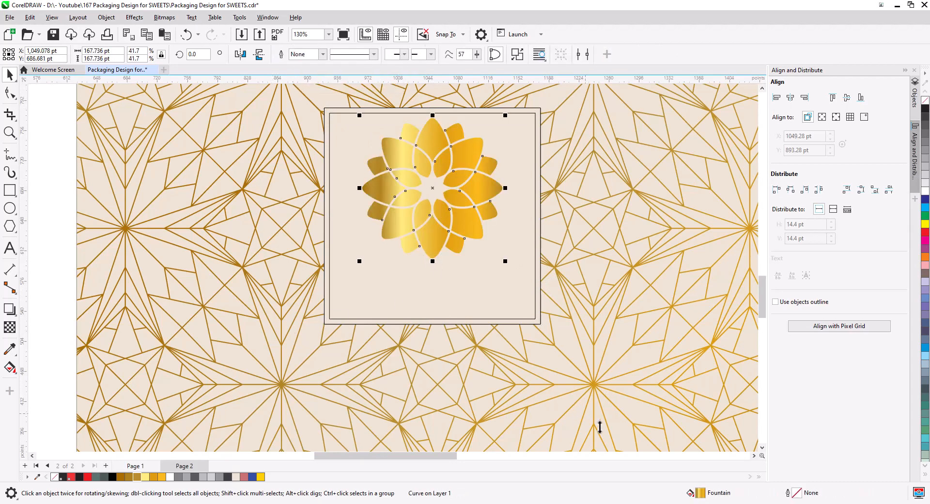
# Copy the flower's gold gradient onto the square frame border and remove the outlines from the framed square objects.
pyautogui.moveTo(556, 319)
pyautogui.mouseDown()
pyautogui.moveTo(540, 302)
pyautogui.moveTo(540, 324)
pyautogui.mouseUp()
pyautogui.scroll(-4, 457, 276)
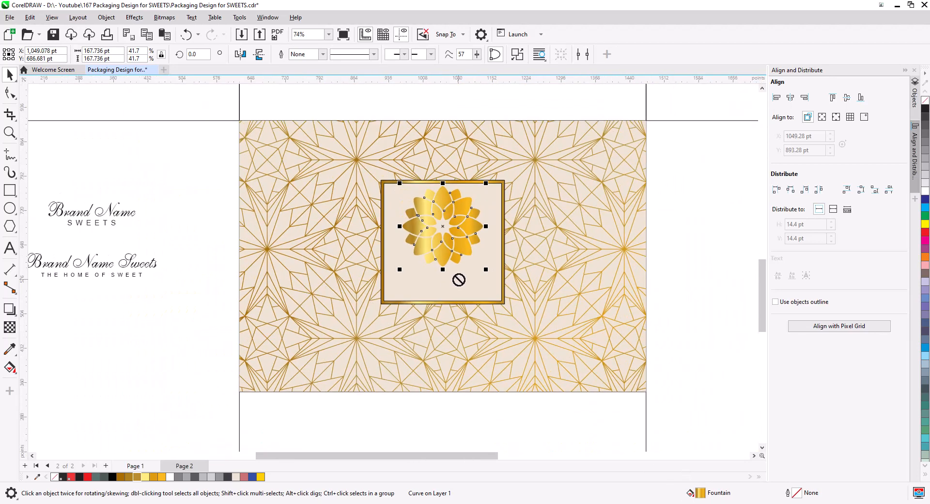
pyautogui.moveTo(666, 319); pyautogui.dragTo(356, 189)
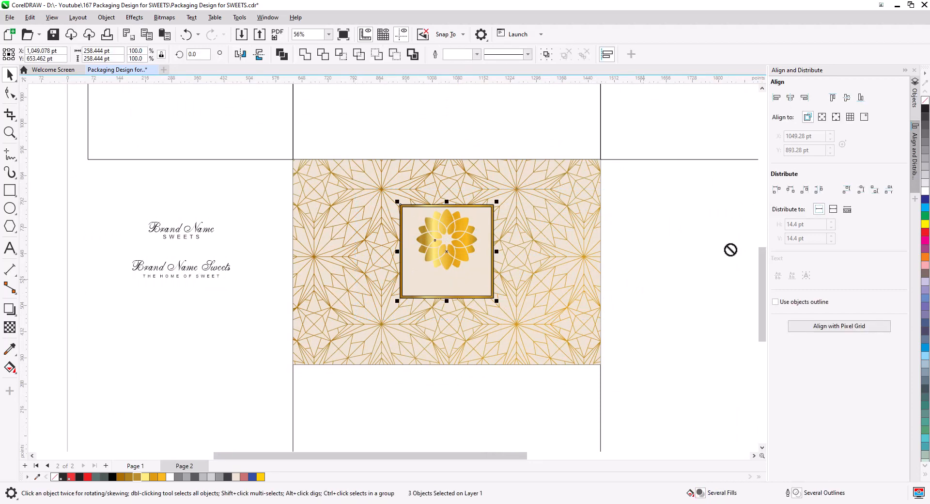
pyautogui.click(637, 305)
# Change the patterned background rectangle's uniform fill to the lighter beige R240 G234 B221 (#F0EADD).
pyautogui.scroll(3, 460, 272)
pyautogui.click(597, 294)
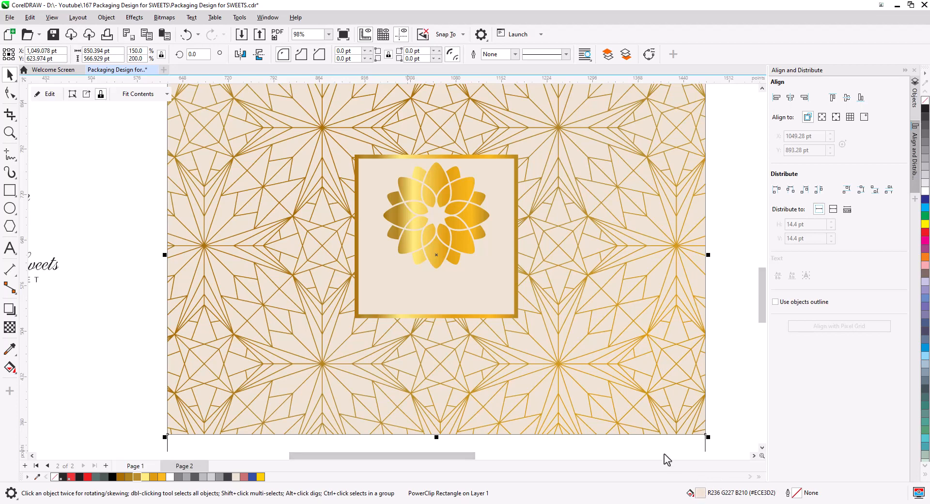
pyautogui.doubleClick(700, 493)
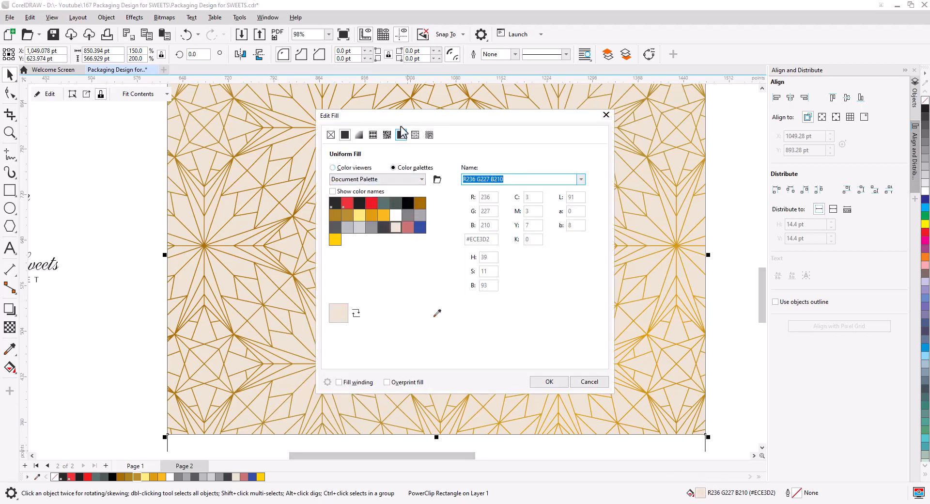
pyautogui.moveTo(401, 119); pyautogui.dragTo(672, 145)
pyautogui.click(627, 195)
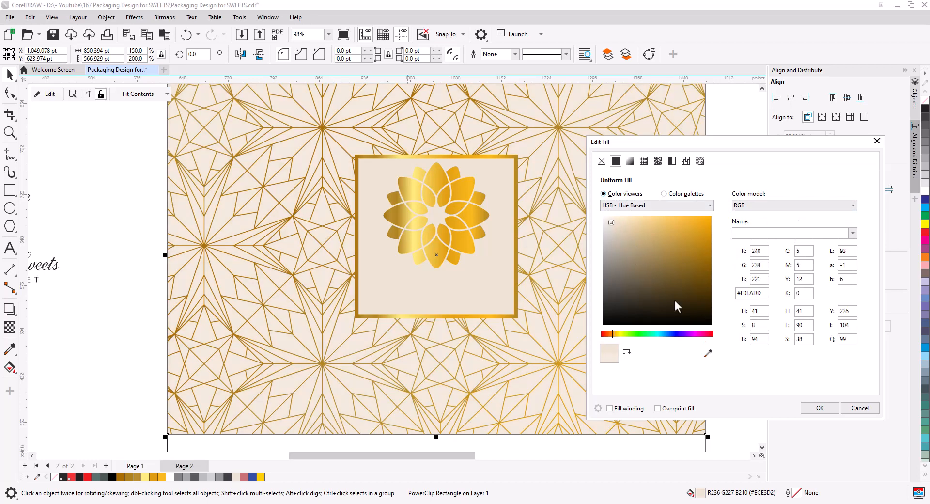
pyautogui.click(820, 408)
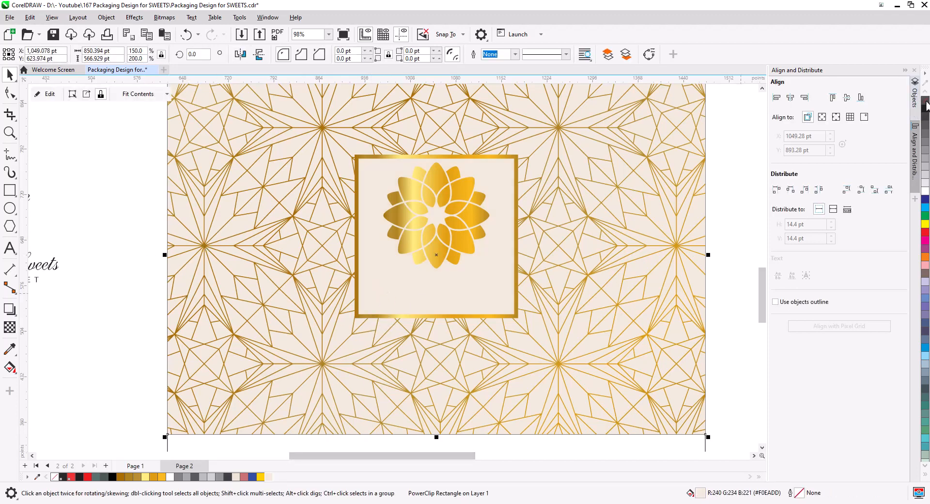
pyautogui.click(742, 224)
# Move the Brand Name SWEETS text into the framed square beneath the flower and centre it horizontally with the square.
pyautogui.scroll(-3, 664, 231)
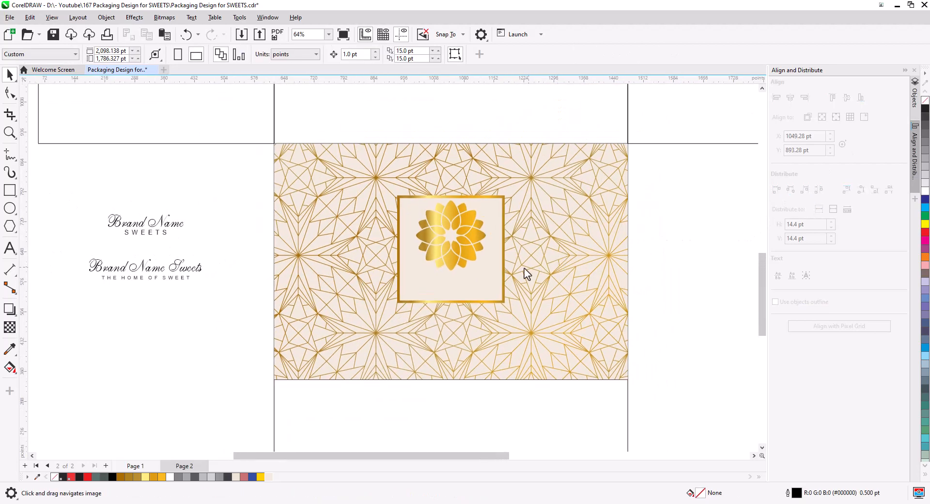
pyautogui.click(135, 232)
pyautogui.moveTo(133, 226); pyautogui.dragTo(435, 284)
pyautogui.scroll(8, 456, 294)
pyautogui.moveTo(496, 288); pyautogui.dragTo(496, 293)
pyautogui.keyDown('shift'); pyautogui.click(518, 323); pyautogui.keyUp('shift')
pyautogui.click(790, 97)
# Copy the flower's gold fountain fill onto the Brand Name and SWEETS text lines.
pyautogui.click(581, 248)
pyautogui.click(504, 167)
pyautogui.moveTo(701, 493); pyautogui.dragTo(521, 261)
pyautogui.moveTo(477, 287); pyautogui.dragTo(477, 287)
# Fill the five unpatterned box panels around the front panel with the lighter beige.
pyautogui.scroll(-9, 474, 301)
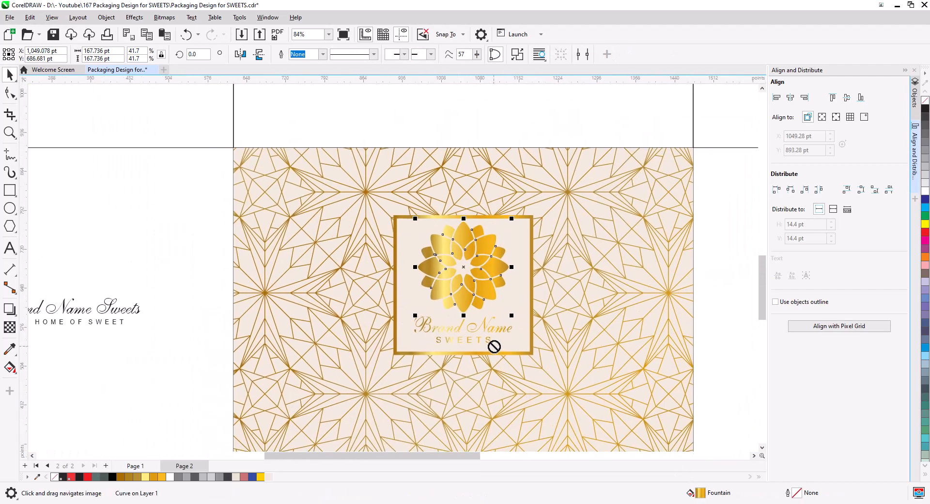
pyautogui.click(412, 182)
pyautogui.keyDown('shift'); pyautogui.click(261, 165); pyautogui.keyUp('shift')
pyautogui.keyDown('shift'); pyautogui.click(684, 177); pyautogui.keyUp('shift')
pyautogui.keyDown('shift'); pyautogui.click(493, 100); pyautogui.keyUp('shift')
pyautogui.scroll(-2, 489, 90)
pyautogui.keyDown('shift'); pyautogui.click(478, 370); pyautogui.keyUp('shift')
pyautogui.click(269, 477)
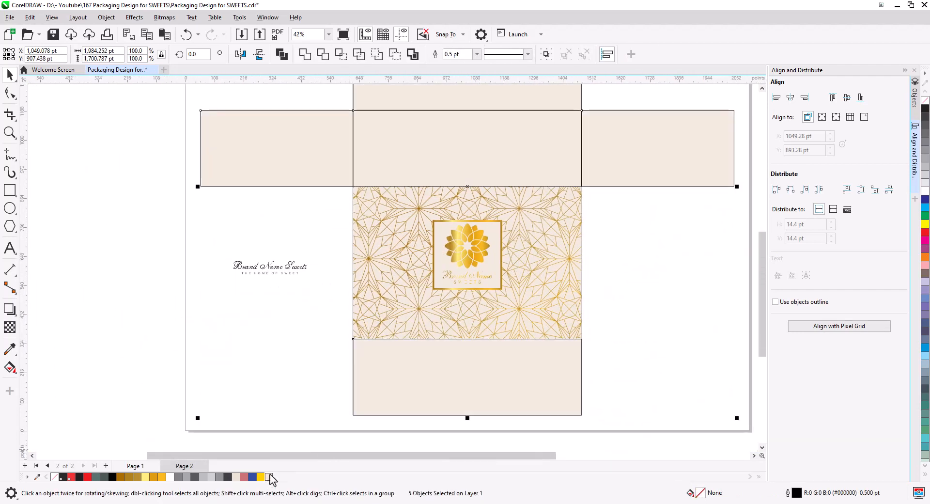
# Copy the flower's gold gradient onto the Brand Name Sweets and THE HOME OF SWEET text lines.
pyautogui.moveTo(209, 240); pyautogui.dragTo(319, 295)
pyautogui.click(464, 261)
pyautogui.moveTo(701, 493); pyautogui.dragTo(348, 268)
pyautogui.scroll(5, 284, 268)
pyautogui.moveTo(701, 493); pyautogui.dragTo(335, 287)
pyautogui.click(365, 336)
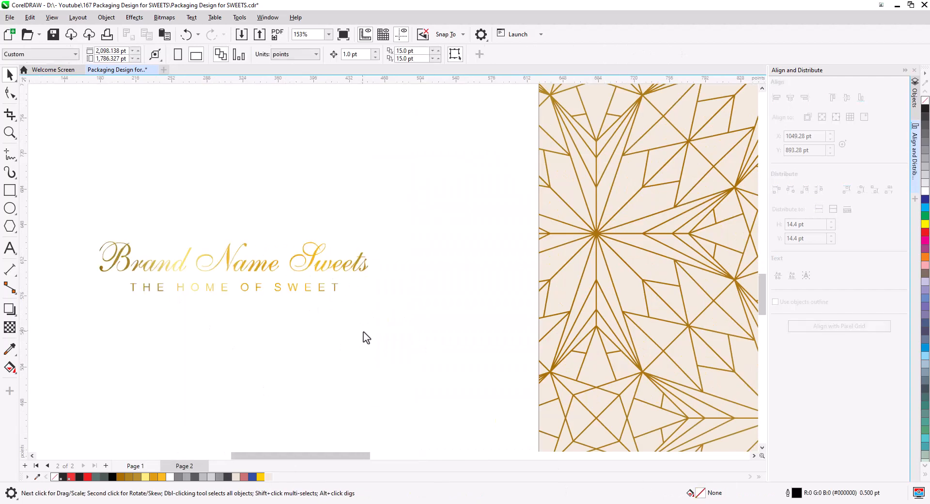
# Group the Brand Name Sweets text with its tagline and centre the group horizontally and vertically in the panel below the pattern.
pyautogui.scroll(-2, 366, 334)
pyautogui.moveTo(198, 262); pyautogui.dragTo(387, 334)
pyautogui.hotkey('ctrl', 'g')
pyautogui.scroll(-2, 298, 296)
pyautogui.moveTo(298, 296); pyautogui.dragTo(533, 376)
pyautogui.keyDown('shift'); pyautogui.click(609, 369); pyautogui.keyUp('shift')
pyautogui.click(791, 98)
pyautogui.click(847, 98)
pyautogui.press('Escape')
# Recolour the pale gradient stops of the grouped Brand Name Sweets text and tagline with a darker gold palette shade.
pyautogui.scroll(3, 571, 388)
pyautogui.click(299, 329)
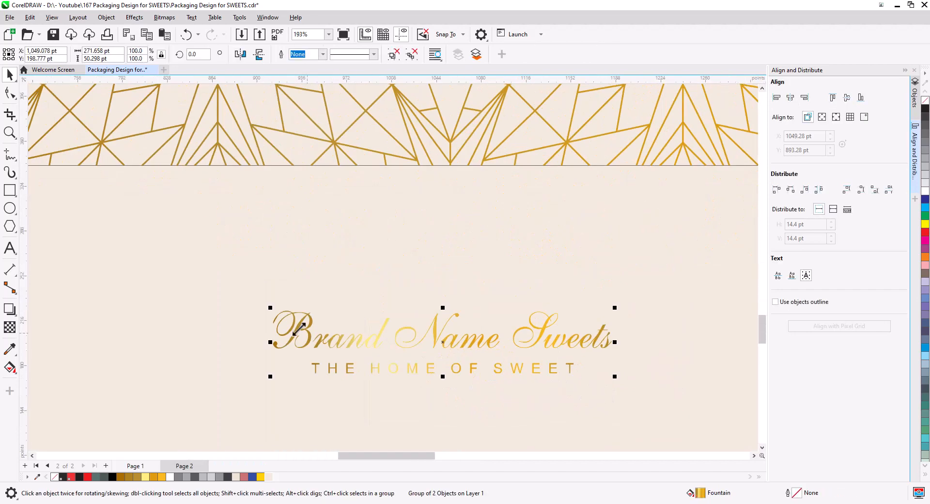
pyautogui.click(10, 367)
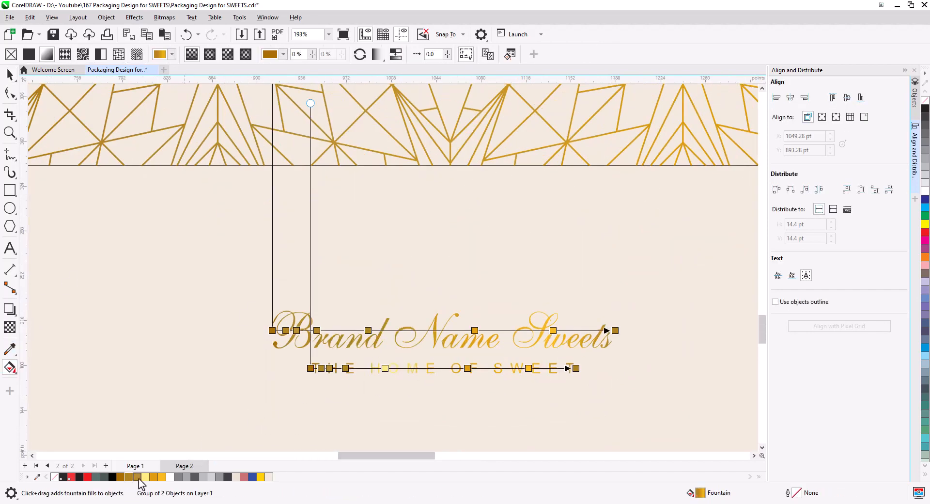
pyautogui.moveTo(133, 476); pyautogui.dragTo(273, 297)
pyautogui.scroll(-3, 319, 325)
pyautogui.click(9, 74)
# Place a copy of the Brand Name Sweets group on the left side panel above the pattern.
pyautogui.click(519, 359)
pyautogui.scroll(-1, 291, 314)
pyautogui.moveTo(314, 343); pyautogui.dragTo(137, 110)
pyautogui.click(167, 143)
pyautogui.moveTo(155, 159); pyautogui.dragTo(213, 278)
pyautogui.scroll(4, 213, 278)
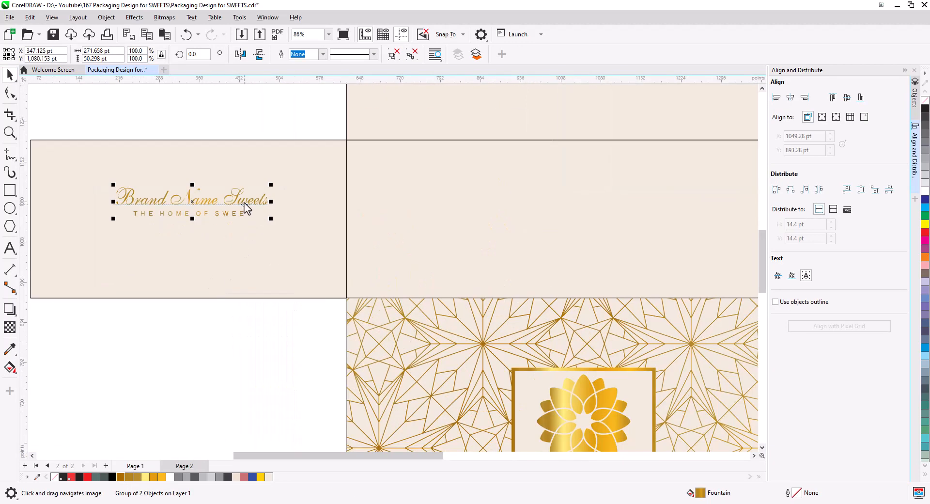
# Rotate the left panel's Brand Name Sweets group 180 degrees and centre it horizontally and vertically in that panel.
pyautogui.click(244, 204)
pyautogui.moveTo(272, 217); pyautogui.dragTo(81, 190)
pyautogui.keyDown('shift'); pyautogui.click(208, 256); pyautogui.keyUp('shift')
pyautogui.click(791, 97)
pyautogui.click(847, 97)
pyautogui.press('Escape')
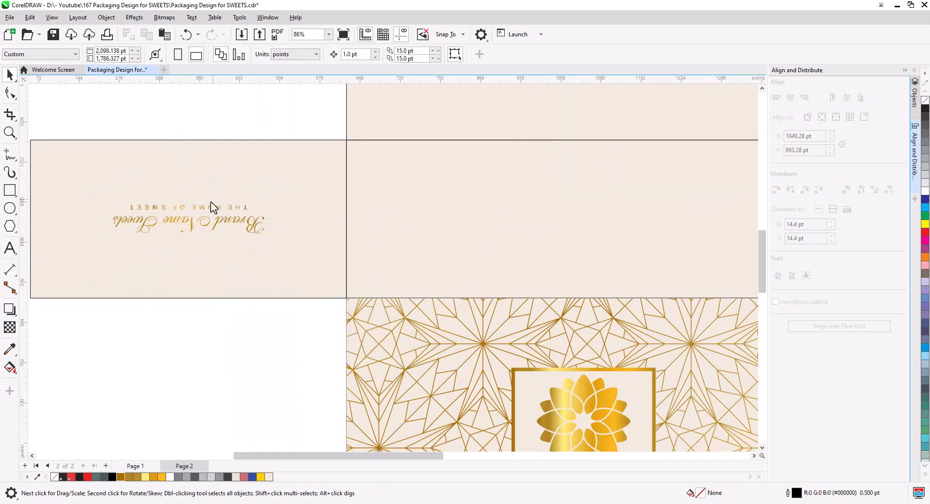
# Duplicate the upside-down Brand Name Sweets group across the row onto the middle and right panels.
pyautogui.moveTo(211, 205); pyautogui.dragTo(607, 231)
pyautogui.click(639, 254)
pyautogui.scroll(-2, 531, 254)
pyautogui.hotkey('ctrl', 'r')
# Centre the duplicated Brand Name Sweets groups horizontally within the right and middle panels.
pyautogui.keyDown('shift'); pyautogui.click(671, 244); pyautogui.keyUp('shift')
pyautogui.click(790, 98)
pyautogui.click(420, 225)
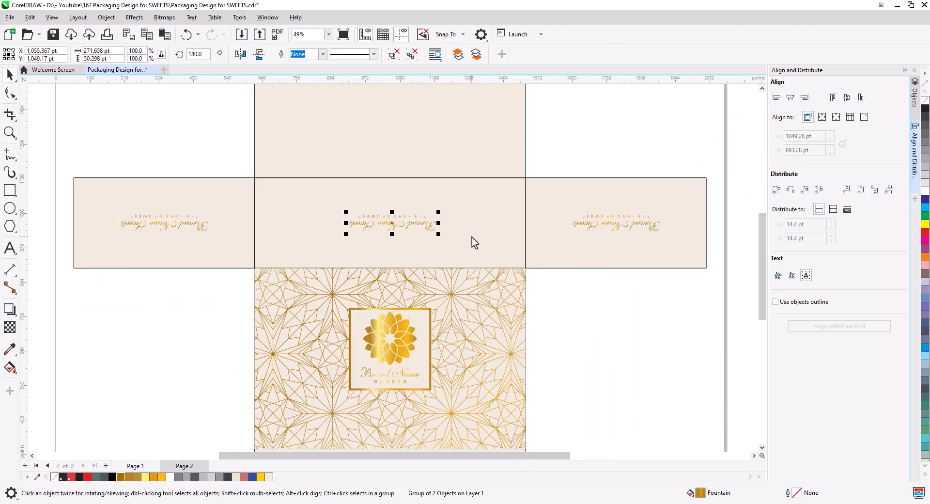
pyautogui.keyDown('shift'); pyautogui.click(472, 242); pyautogui.keyUp('shift')
pyautogui.press('Escape')
# Shift the flower's gradient stops so the pale highlight runs through its centre with darker gold close on both sides.
pyautogui.scroll(3, 464, 286)
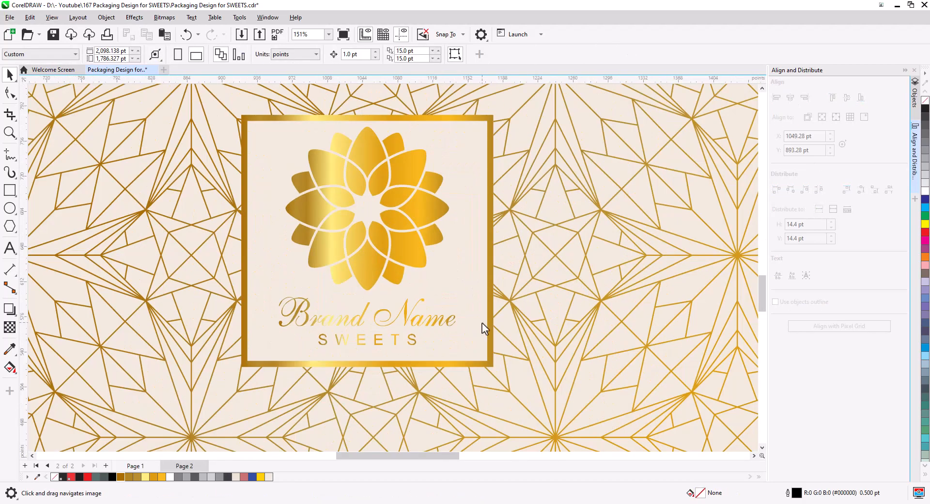
pyautogui.click(348, 271)
pyautogui.press('g')
pyautogui.moveTo(331, 213); pyautogui.dragTo(366, 213)
pyautogui.moveTo(383, 213)
pyautogui.mouseDown()
pyautogui.moveTo(392, 214)
pyautogui.moveTo(379, 213)
pyautogui.mouseUp()
pyautogui.moveTo(306, 213); pyautogui.dragTo(354, 213)
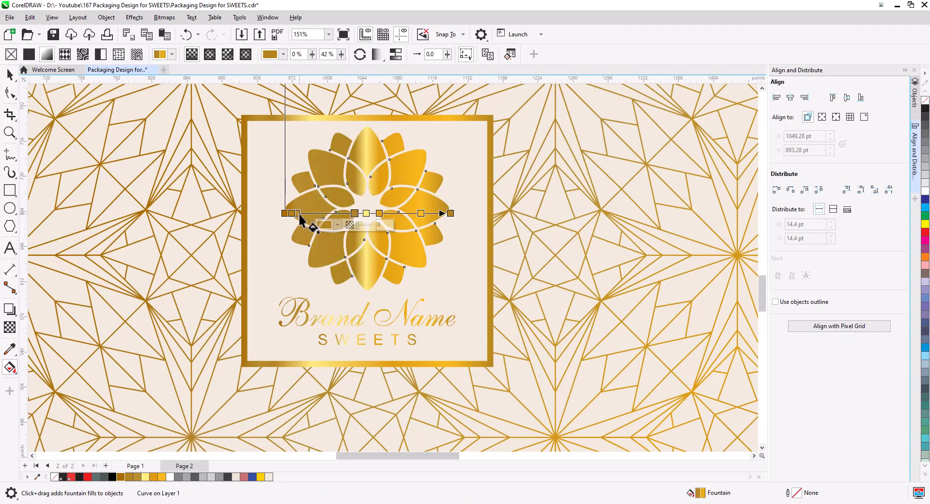
# Adjust the positions of the gold gradient stops on the framed Brand Name and SWEETS text lines.
pyautogui.scroll(-2, 372, 272)
pyautogui.scroll(4, 373, 285)
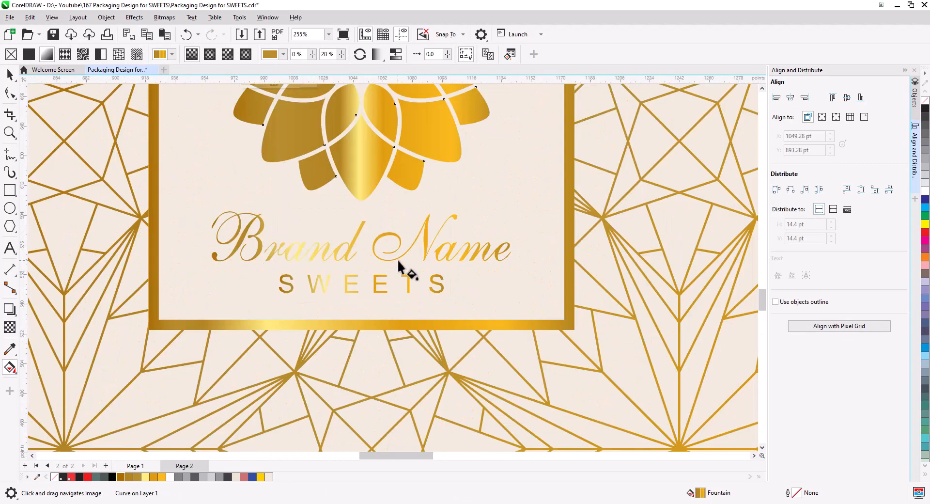
pyautogui.click(353, 275)
pyautogui.moveTo(312, 238); pyautogui.dragTo(311, 238)
pyautogui.click(293, 285)
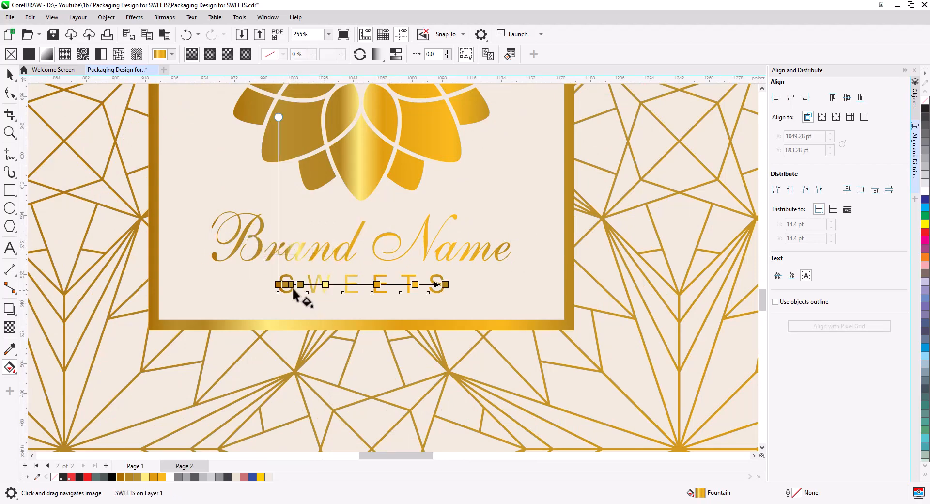
pyautogui.moveTo(375, 284); pyautogui.dragTo(334, 285)
pyautogui.scroll(-3, 334, 291)
pyautogui.press('space')
pyautogui.scroll(-1, 361, 300)
pyautogui.press('Escape')
pyautogui.scroll(-2, 394, 349)
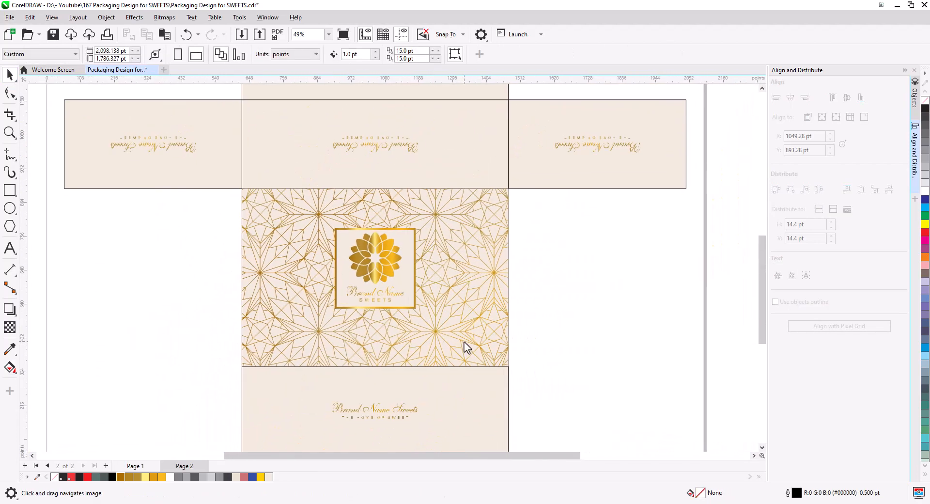
pyautogui.scroll(-1, 505, 342)
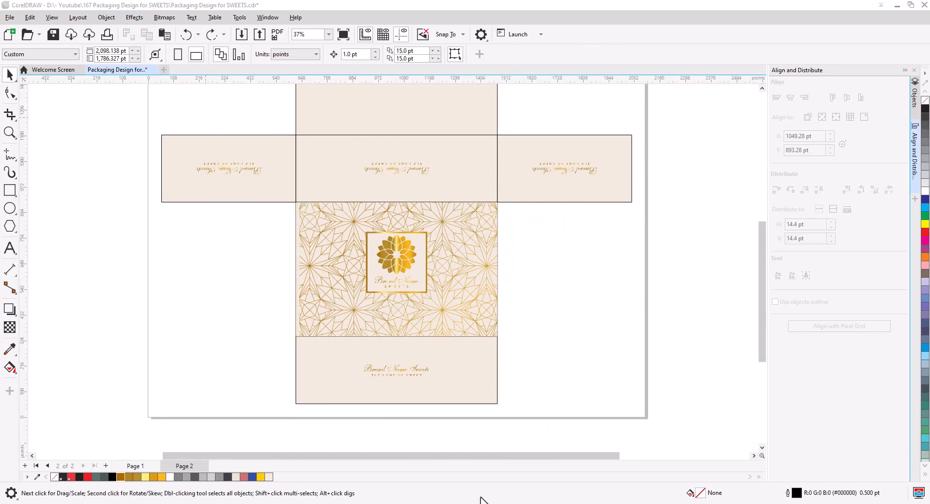
# Move the patterned PowerClip rectangle off the front panel toward the lower left.
pyautogui.click(453, 305)
pyautogui.scroll(2, 486, 321)
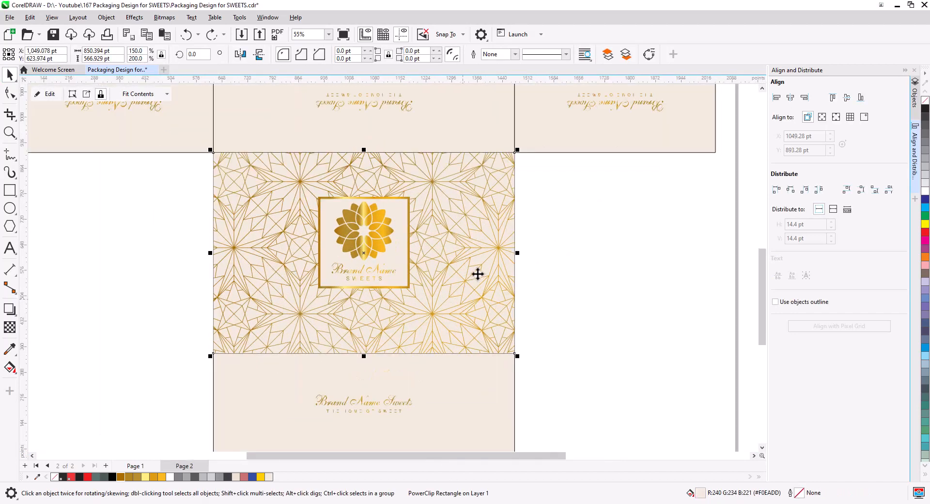
pyautogui.moveTo(486, 249); pyautogui.dragTo(244, 296)
# Add a one-step inside contour with a 25.5 pt offset to the empty front panel rectangle.
pyautogui.click(433, 283)
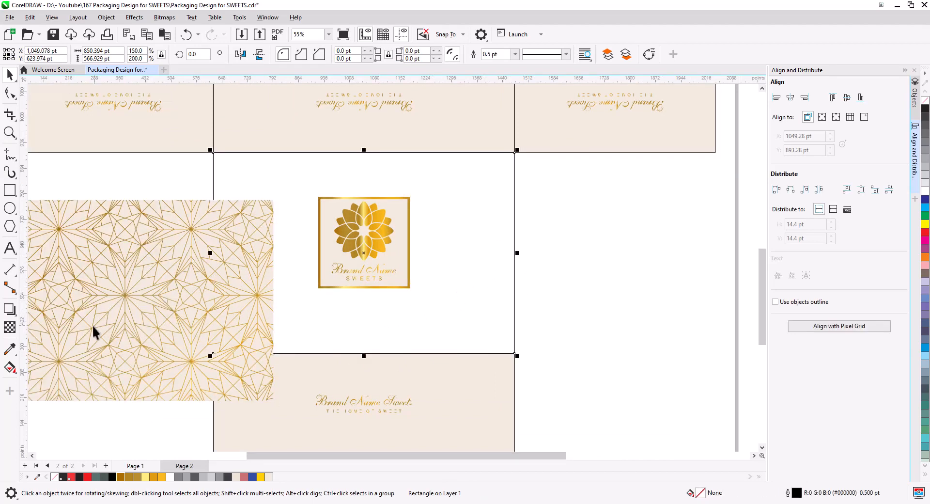
pyautogui.click(8, 313)
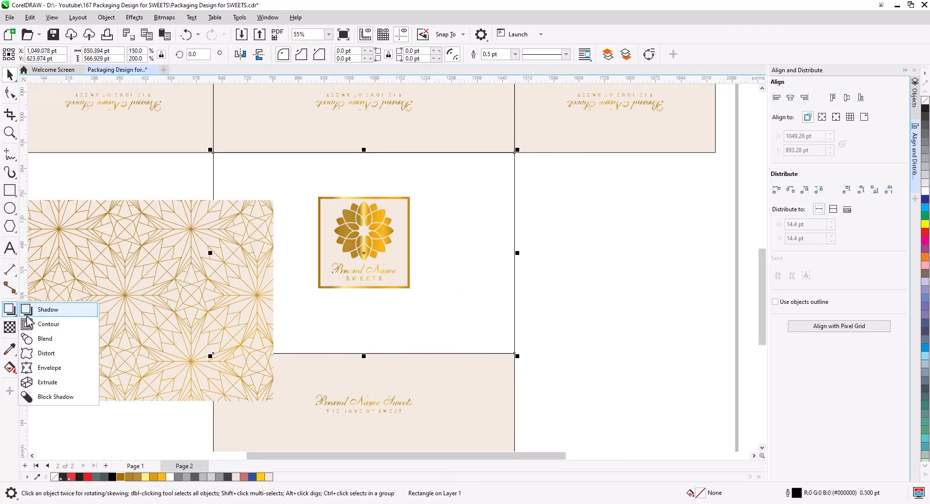
pyautogui.click(43, 323)
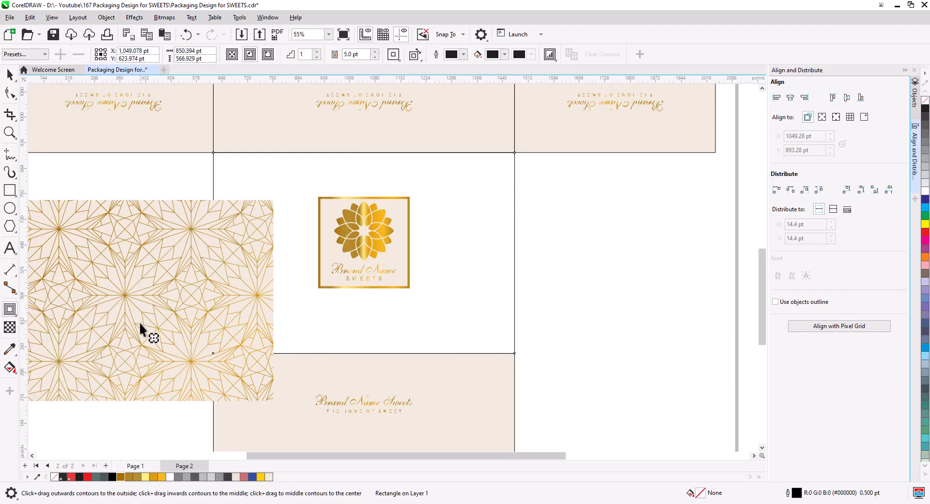
pyautogui.click(251, 53)
pyautogui.click(375, 51)
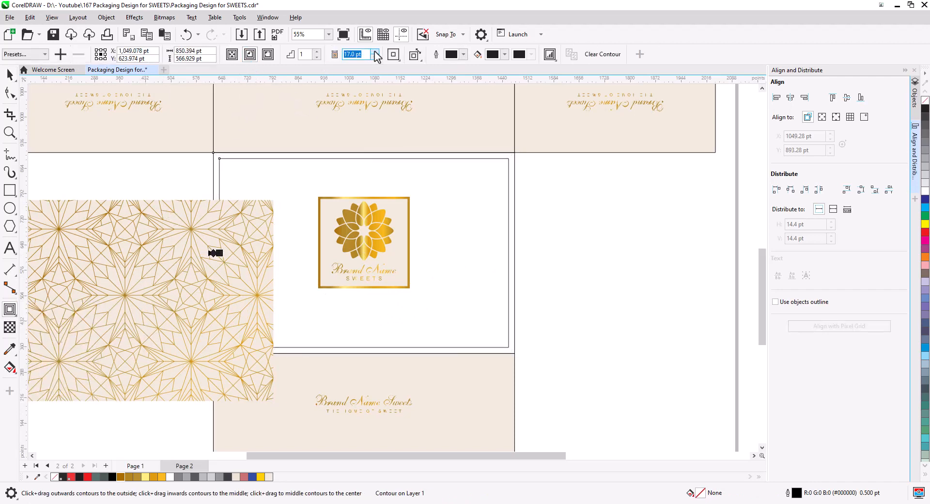
pyautogui.click(374, 52)
pyautogui.click(10, 74)
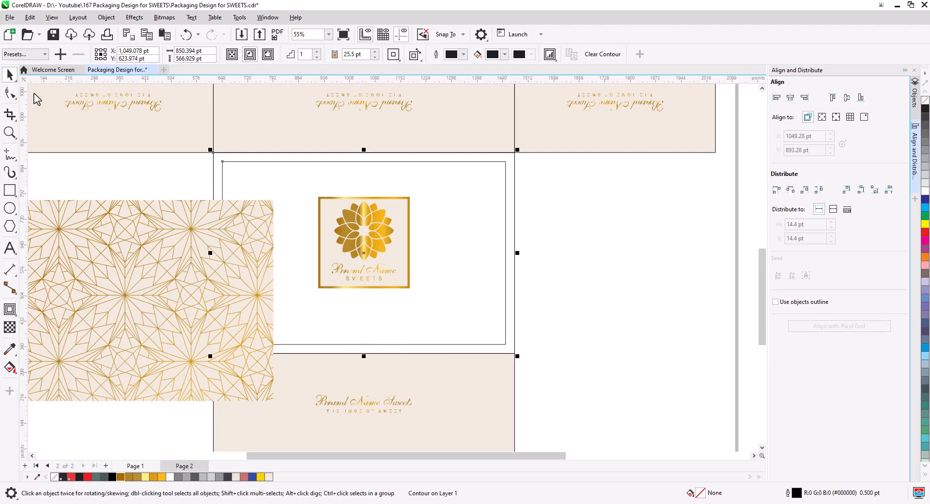
# Break the front panel's contour apart and bring the inner rectangle in front of the pattern.
pyautogui.rightClick(235, 161)
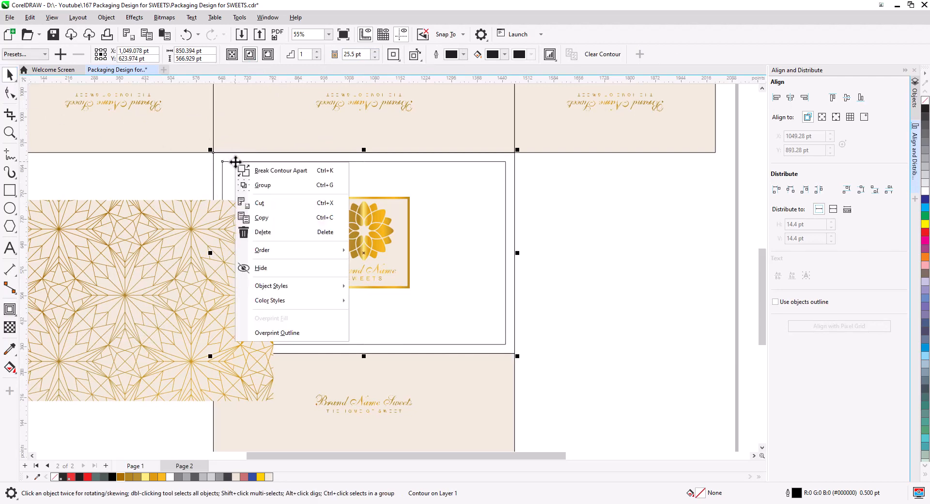
pyautogui.click(276, 172)
pyautogui.click(537, 217)
pyautogui.click(505, 182)
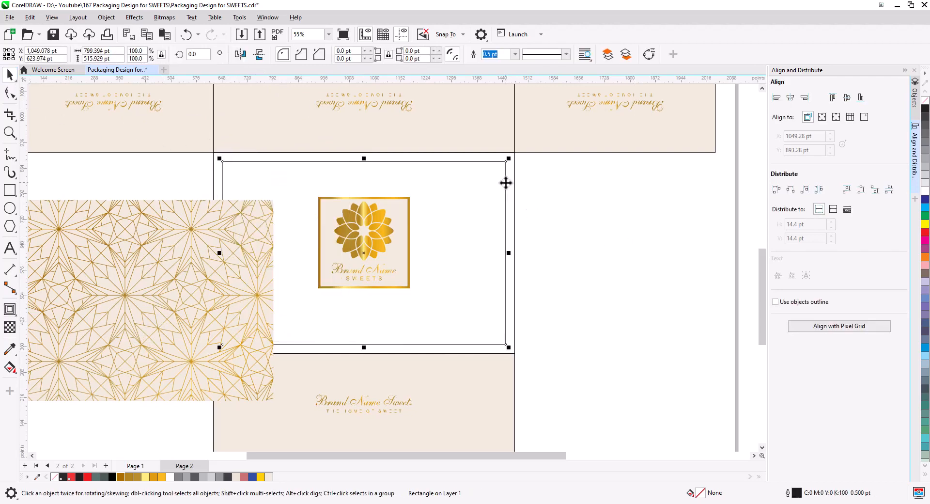
pyautogui.rightClick(506, 183)
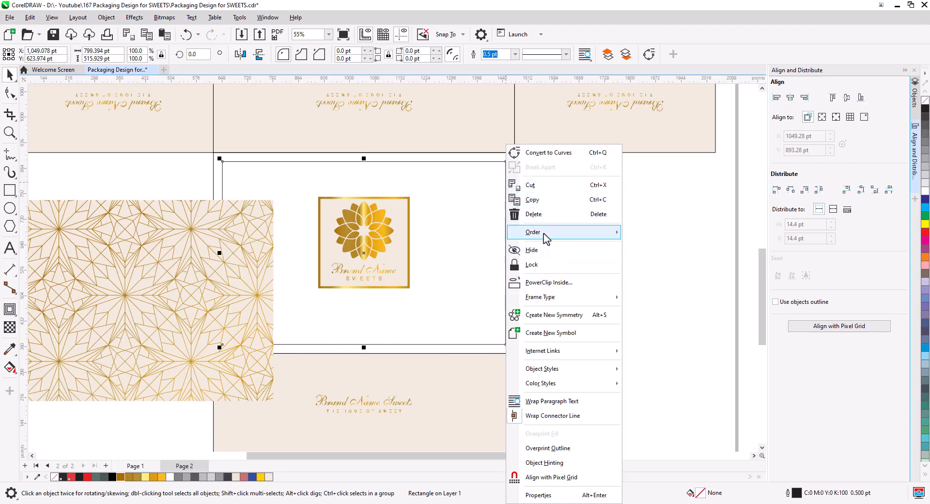
pyautogui.moveTo(545, 235)
pyautogui.click(662, 233)
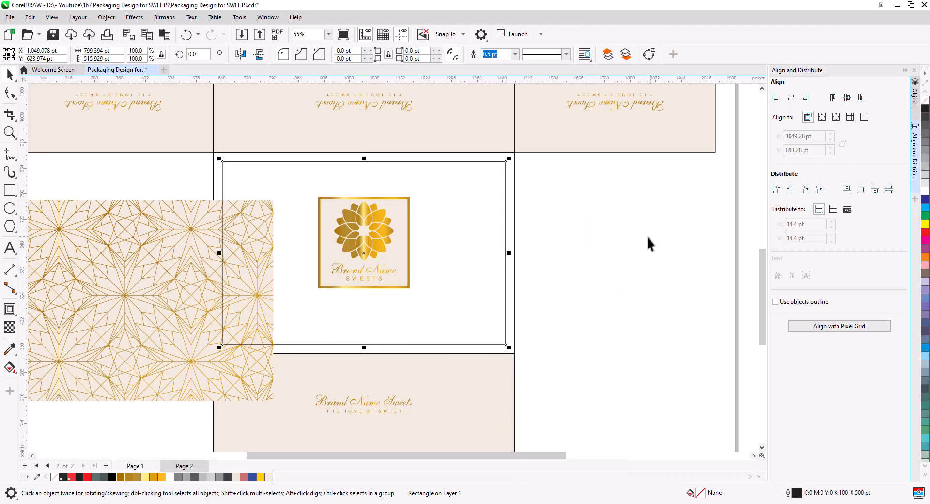
# Cut the gold line pattern out of the moved PowerClip rectangle and finish editing its contents.
pyautogui.click(129, 252)
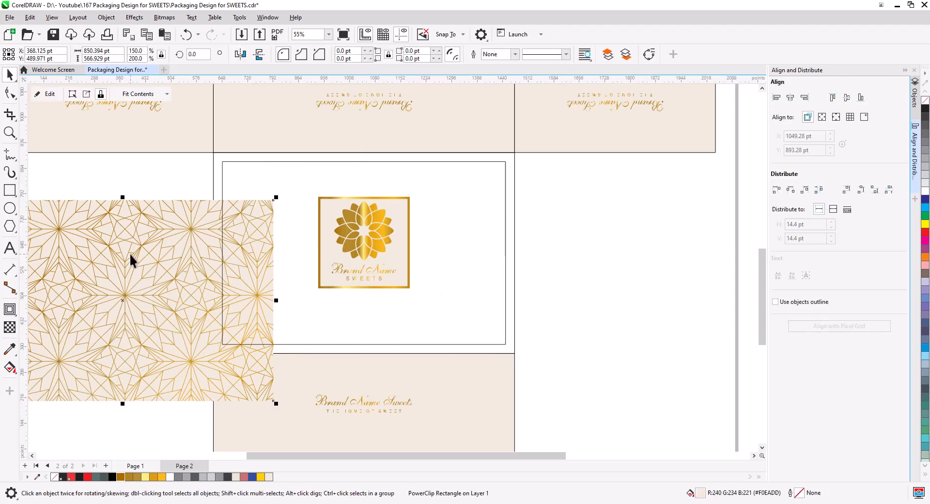
pyautogui.click(47, 94)
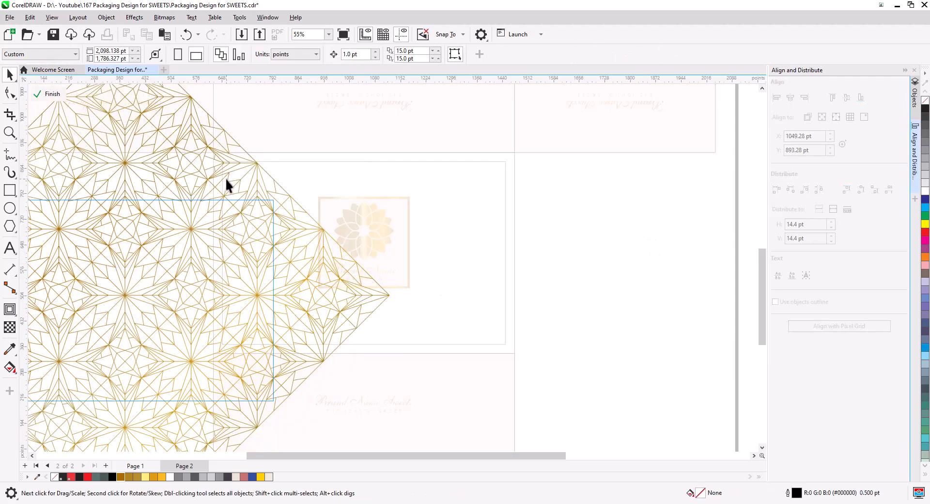
pyautogui.click(230, 196)
pyautogui.hotkey('ctrl', 'x')
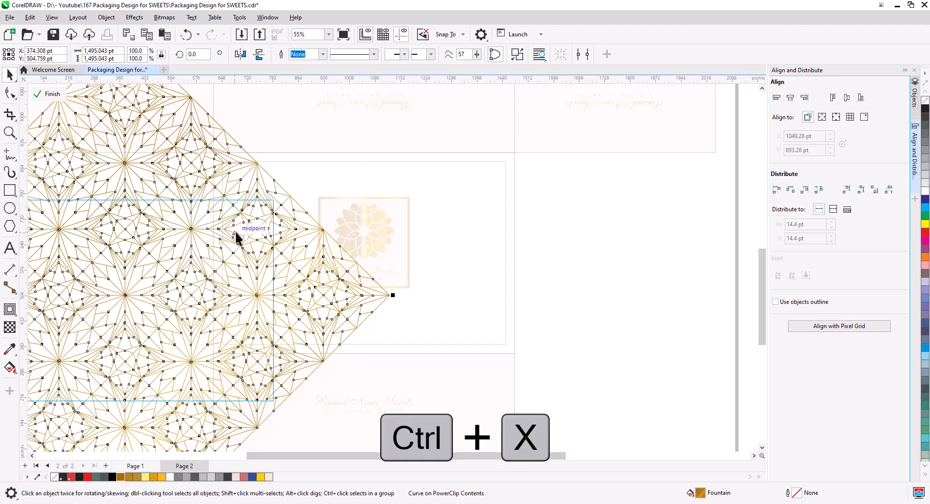
pyautogui.click(47, 94)
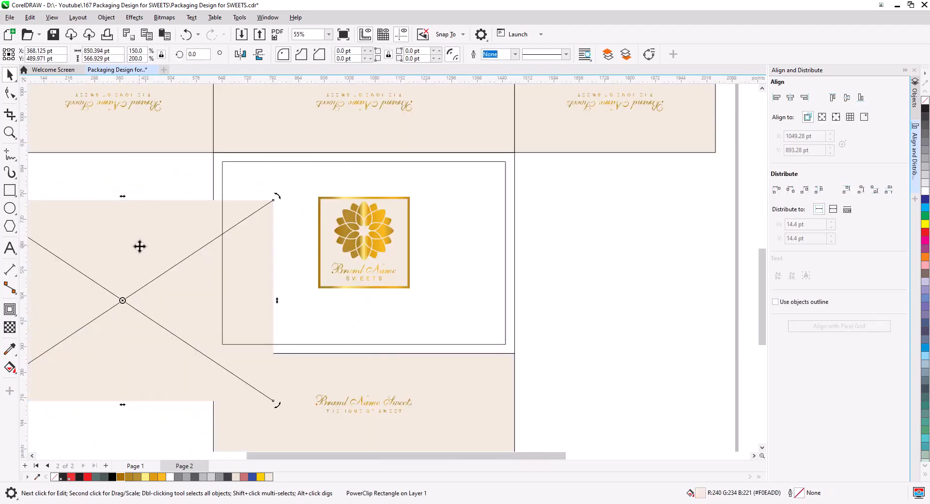
# Replace the emptied PowerClip rectangle with the cut gold line pattern, centred horizontally and vertically on the front panel's inner rectangle.
pyautogui.press('Delete')
pyautogui.hotkey('ctrl', 'v')
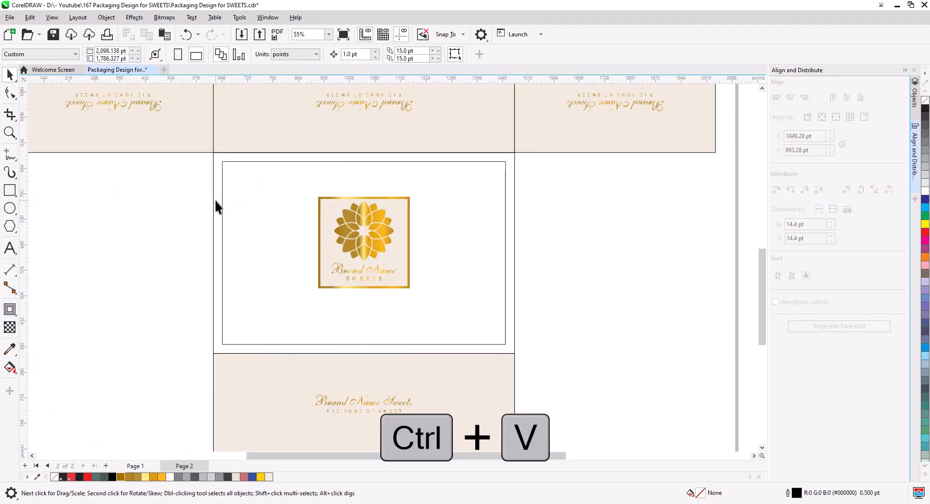
pyautogui.keyDown('shift'); pyautogui.click(505, 216); pyautogui.keyUp('shift')
pyautogui.press('c')
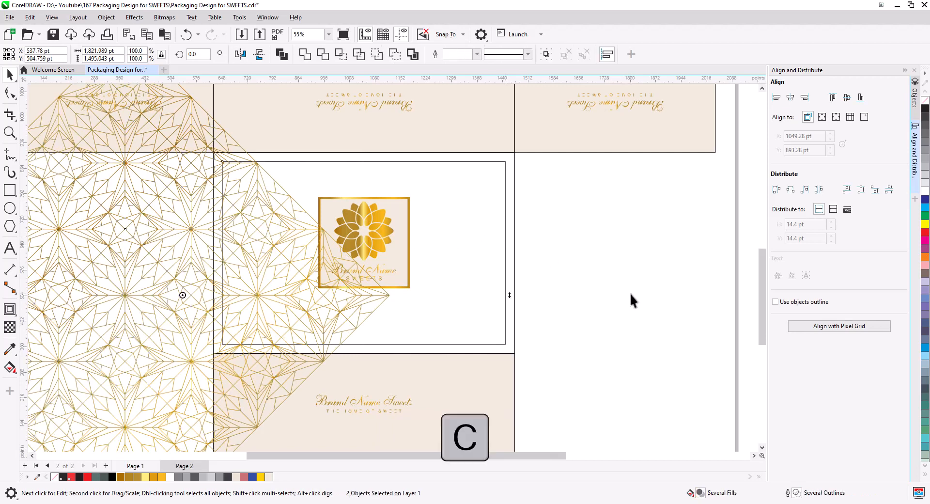
pyautogui.press('e')
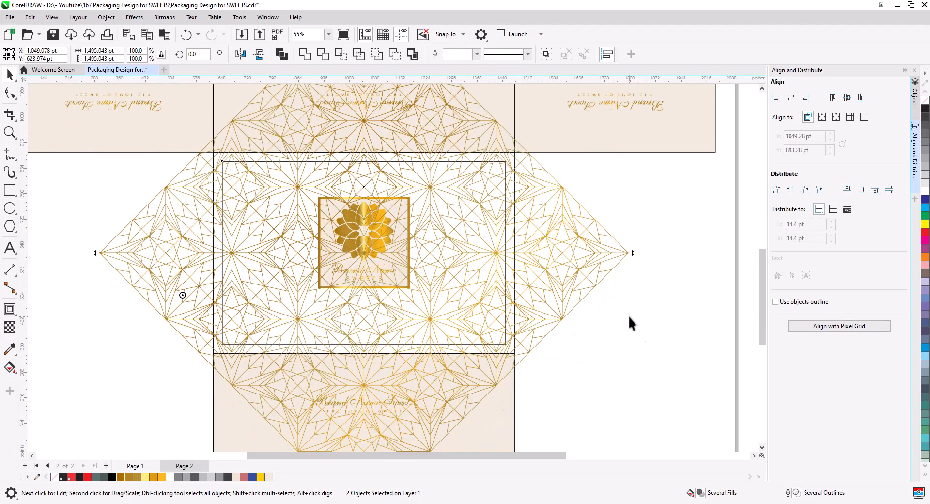
pyautogui.click(566, 332)
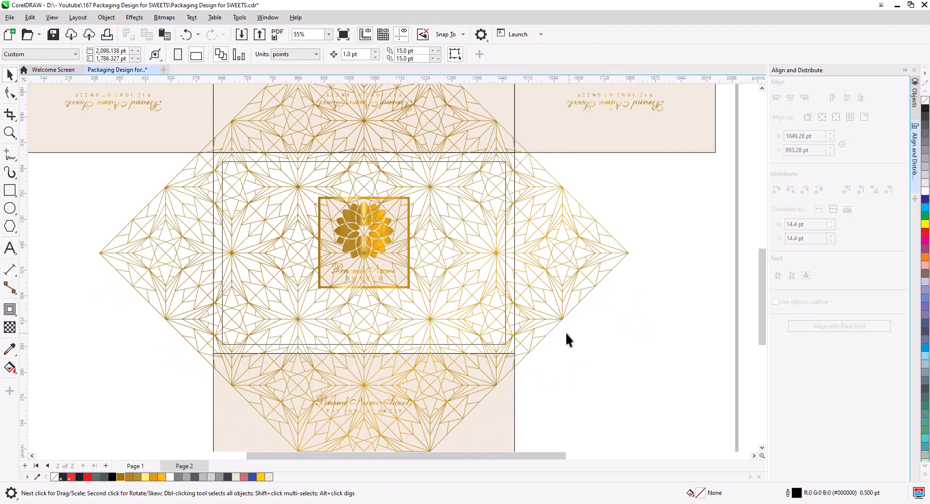
# Send the gold line pattern to the back of the layer, behind the framed logo and beige panels.
pyautogui.click(504, 341)
pyautogui.hotkey('shift', 'pagedown')
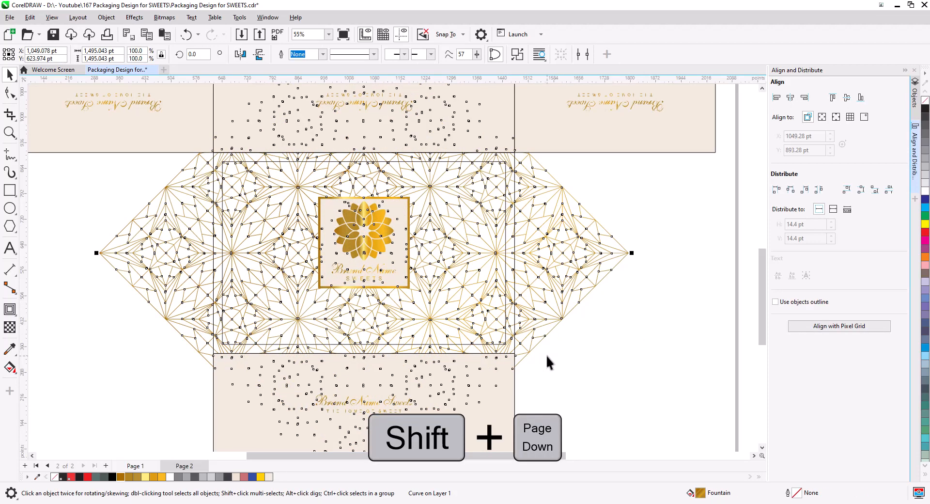
pyautogui.click(561, 345)
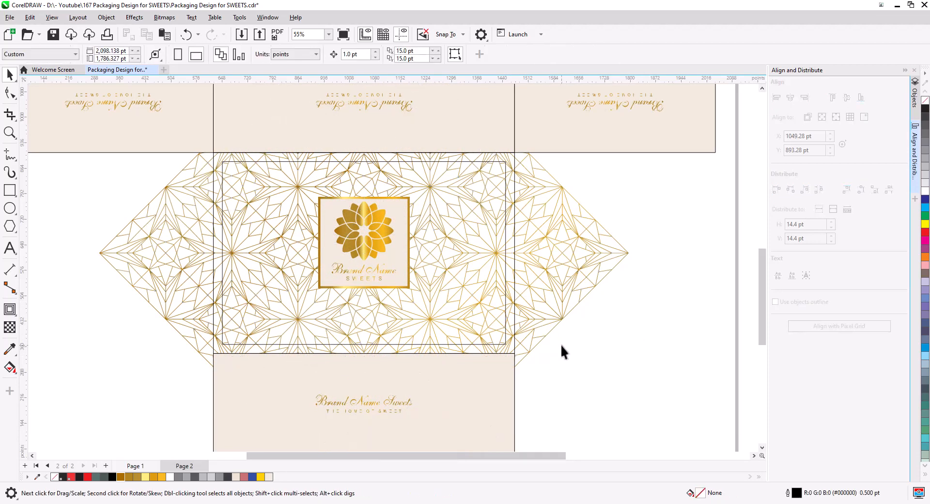
# Trim the pattern beyond the inner rectangle's right edge with a mirrored copy of that rectangle about 536 by 957 pt, and remove the copy.
pyautogui.click(505, 342)
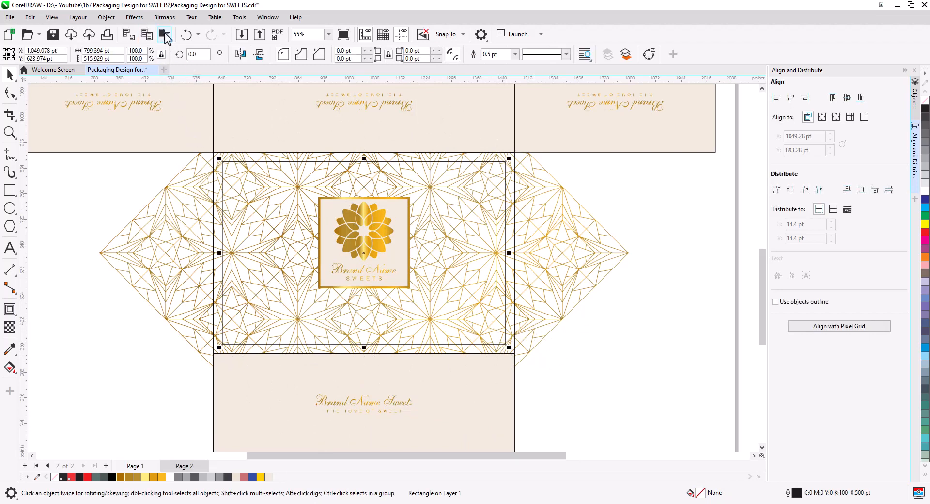
pyautogui.moveTo(220, 253); pyautogui.dragTo(698, 252)
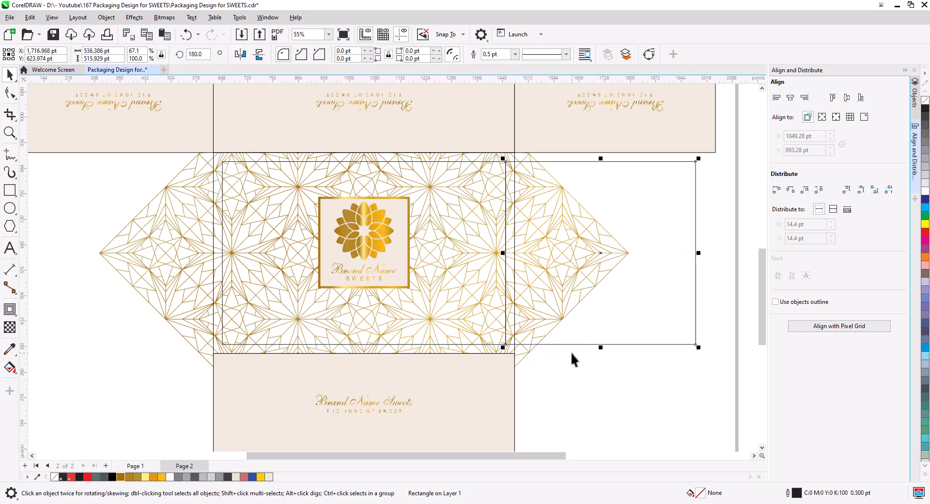
pyautogui.moveTo(601, 347); pyautogui.dragTo(603, 424)
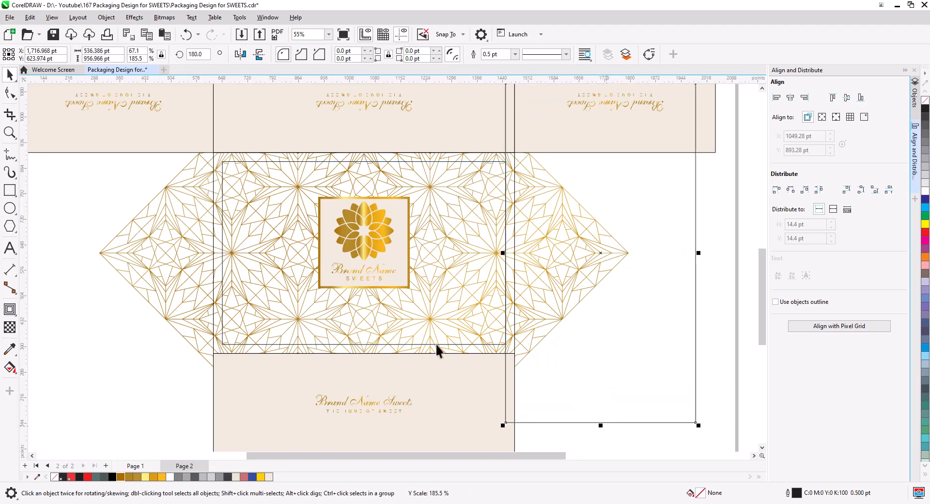
pyautogui.keyDown('shift'); pyautogui.click(175, 286); pyautogui.keyUp('shift')
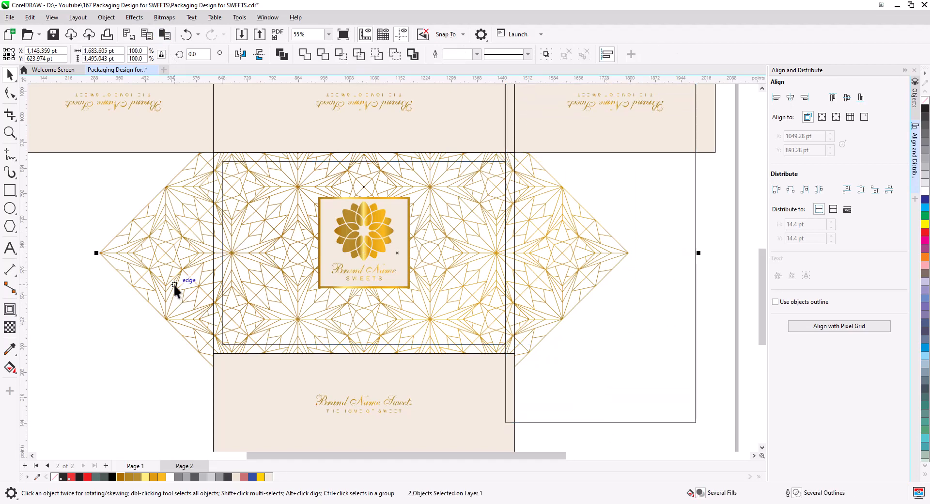
pyautogui.click(322, 54)
pyautogui.click(608, 422)
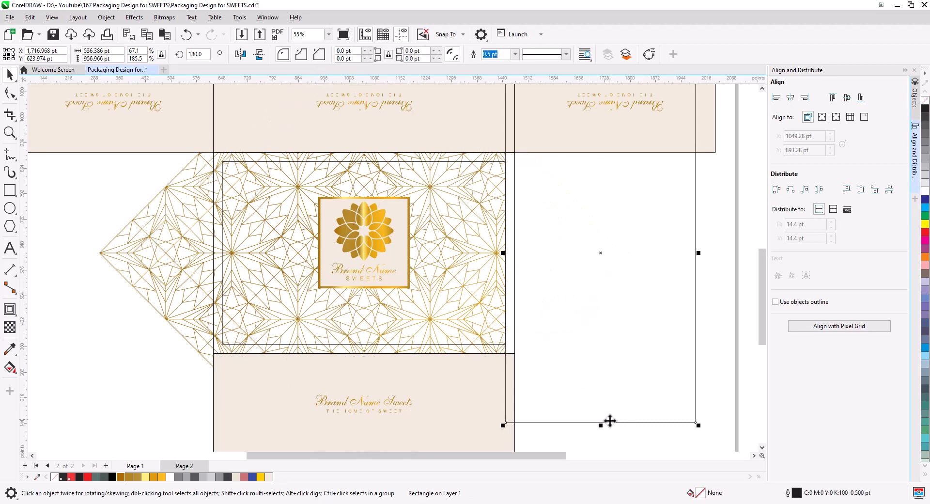
pyautogui.moveTo(608, 421); pyautogui.dragTo(393, 184)
pyautogui.click(506, 223)
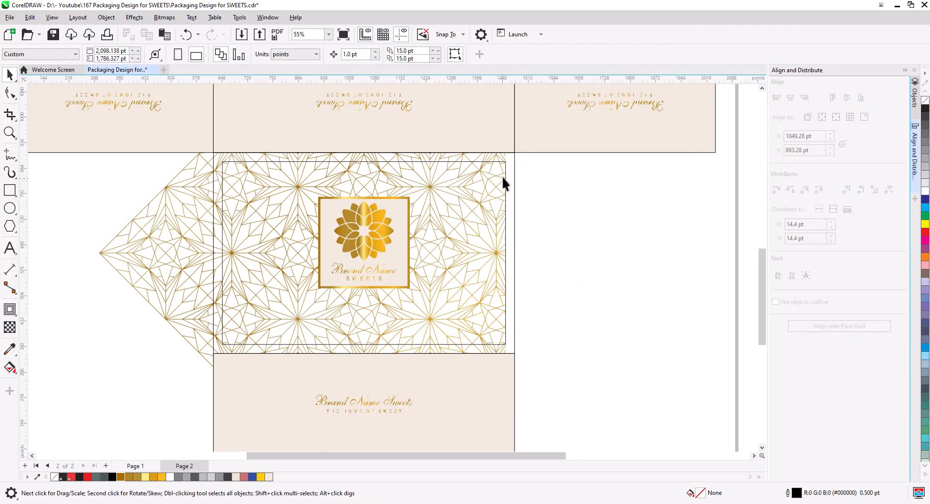
# Trim the pattern above the inner rectangle using a copy of that rectangle mirrored upward and widened past the pattern.
pyautogui.moveTo(521, 271); pyautogui.dragTo(537, 325)
pyautogui.click(146, 35)
pyautogui.click(164, 35)
pyautogui.moveTo(379, 401); pyautogui.dragTo(366, 80)
pyautogui.scroll(-1, 376, 121)
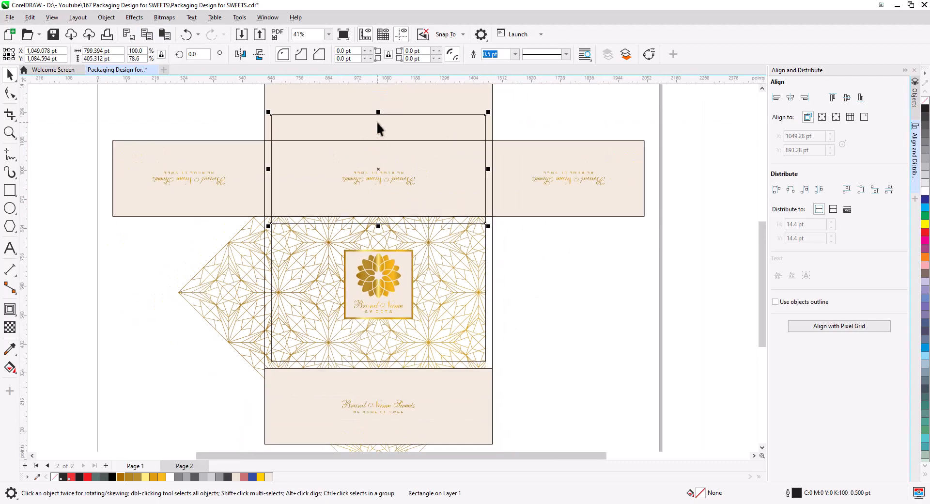
pyautogui.moveTo(378, 111); pyautogui.dragTo(379, 103)
pyautogui.moveTo(489, 164); pyautogui.dragTo(557, 172)
pyautogui.keyDown('shift'); pyautogui.click(270, 265); pyautogui.keyUp('shift')
pyautogui.click(323, 55)
pyautogui.press('Escape')
# Move the trimming rectangle below the inner rectangle and trim off the pattern's lower overhang.
pyautogui.moveTo(454, 105); pyautogui.dragTo(518, 343)
pyautogui.scroll(2, 457, 368)
pyautogui.scroll(-1, 374, 347)
pyautogui.keyDown('shift'); pyautogui.click(264, 220); pyautogui.keyUp('shift')
pyautogui.click(324, 55)
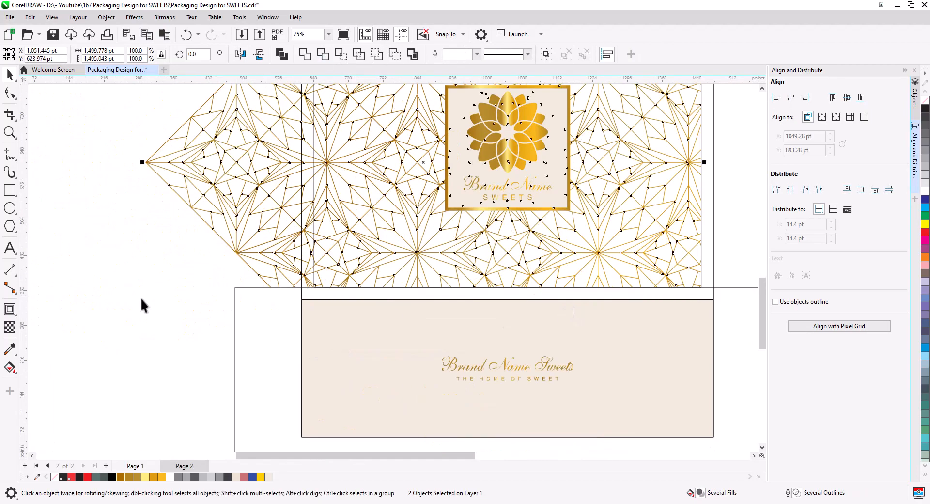
# Place the trimming rectangle against the inner rectangle's left edge, trim off the remaining pattern overhang and delete the trimming rectangle.
pyautogui.moveTo(234, 347); pyautogui.dragTo(77, 180)
pyautogui.moveTo(74, 227); pyautogui.dragTo(407, 227)
pyautogui.moveTo(714, 255); pyautogui.dragTo(314, 189)
pyautogui.moveTo(162, 272); pyautogui.dragTo(162, 359)
pyautogui.moveTo(148, 174); pyautogui.dragTo(162, 259)
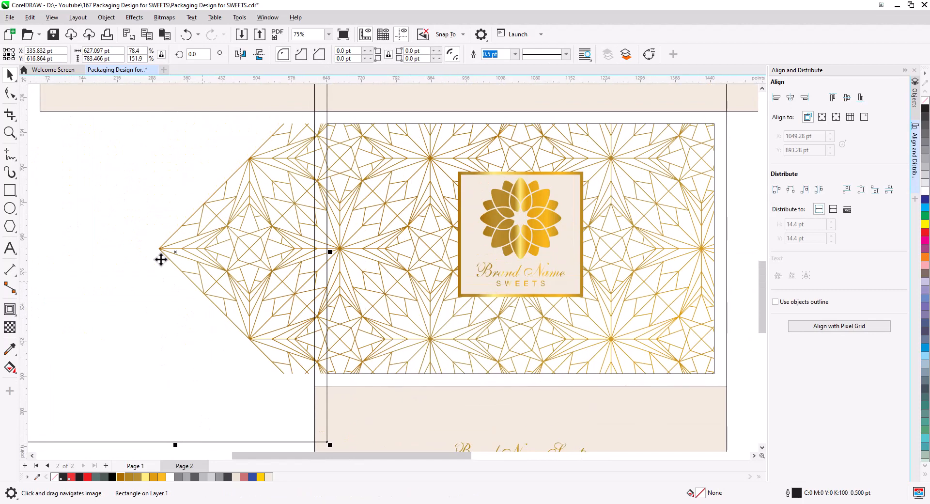
pyautogui.keyDown('shift'); pyautogui.click(170, 260); pyautogui.keyUp('shift')
pyautogui.click(323, 55)
pyautogui.click(327, 102)
pyautogui.press('Delete')
# Set the inner rectangle's outline to 4.0 pt and convert that outline to an object.
pyautogui.moveTo(399, 307); pyautogui.dragTo(244, 301)
pyautogui.click(555, 368)
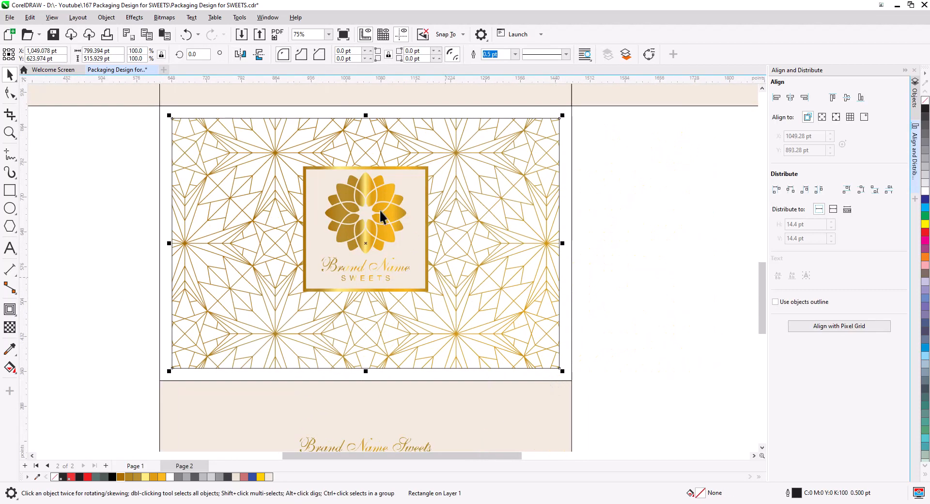
pyautogui.click(514, 55)
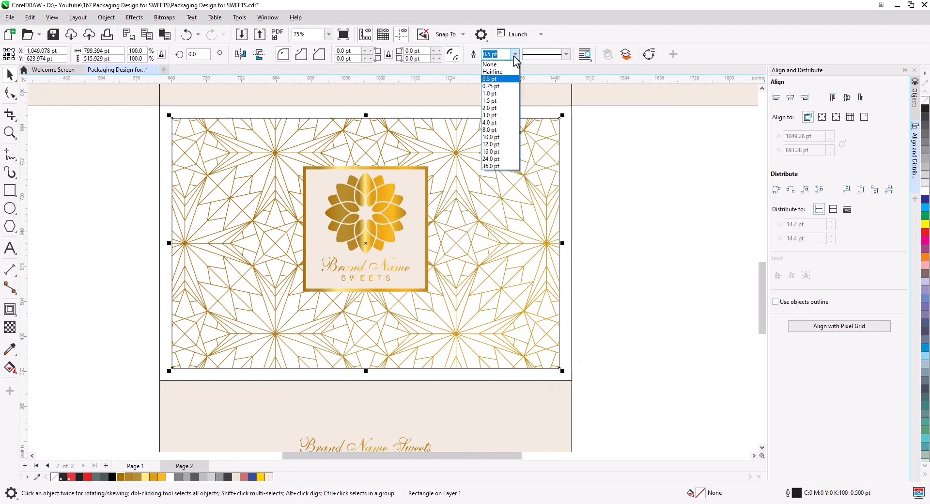
pyautogui.click(505, 127)
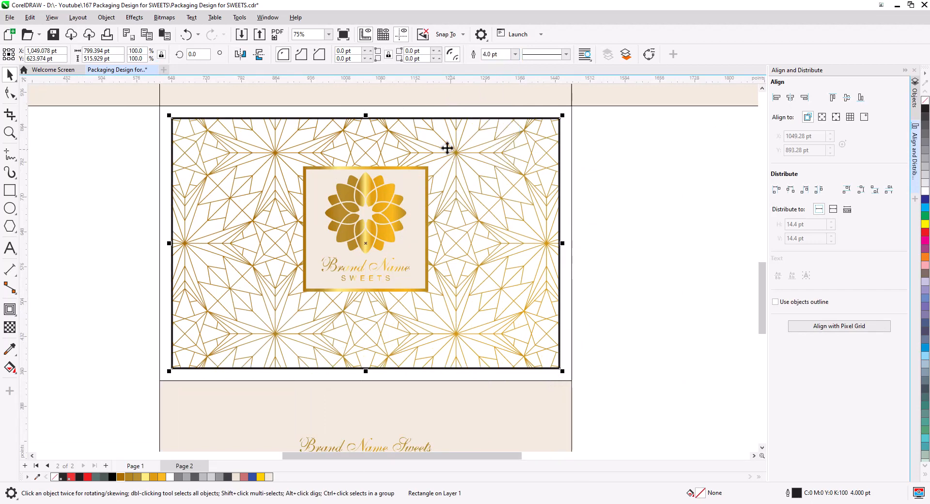
pyautogui.click(113, 19)
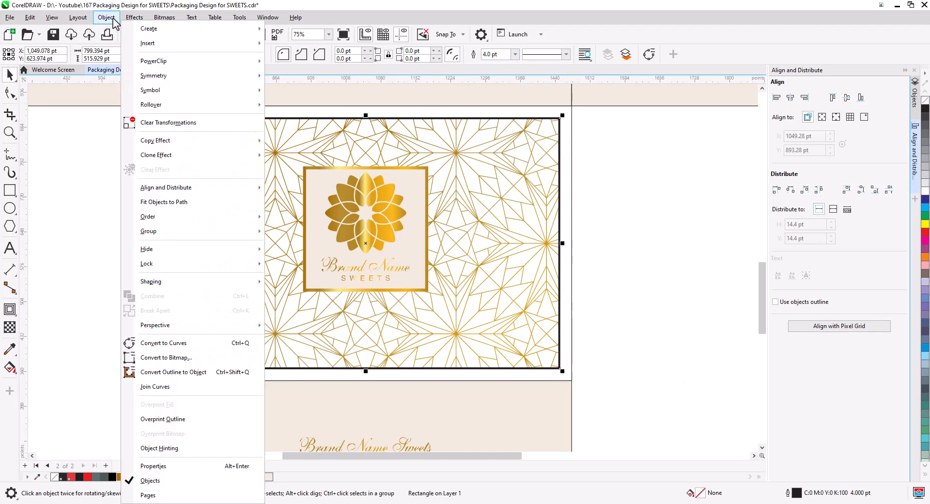
pyautogui.click(196, 372)
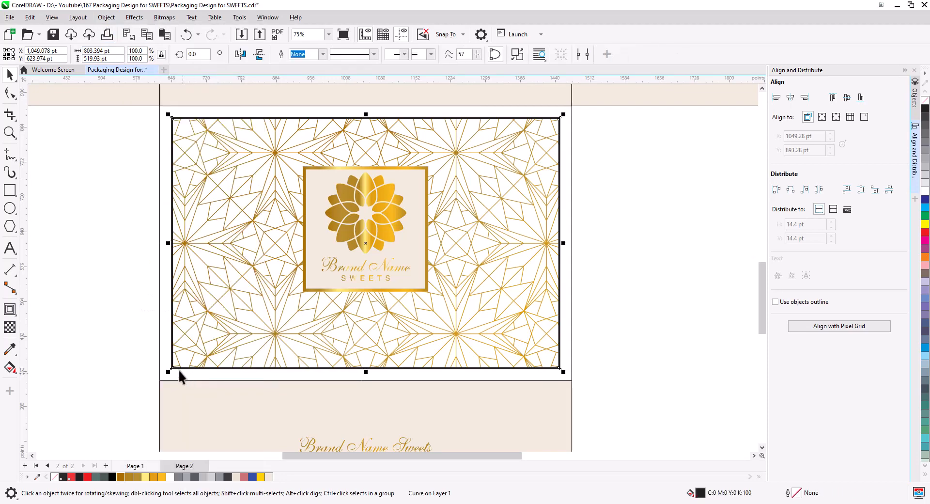
# Apply the flower logo's gold fountain fill to the black frame around the pattern.
pyautogui.click(108, 285)
pyautogui.click(192, 371)
pyautogui.click(365, 253)
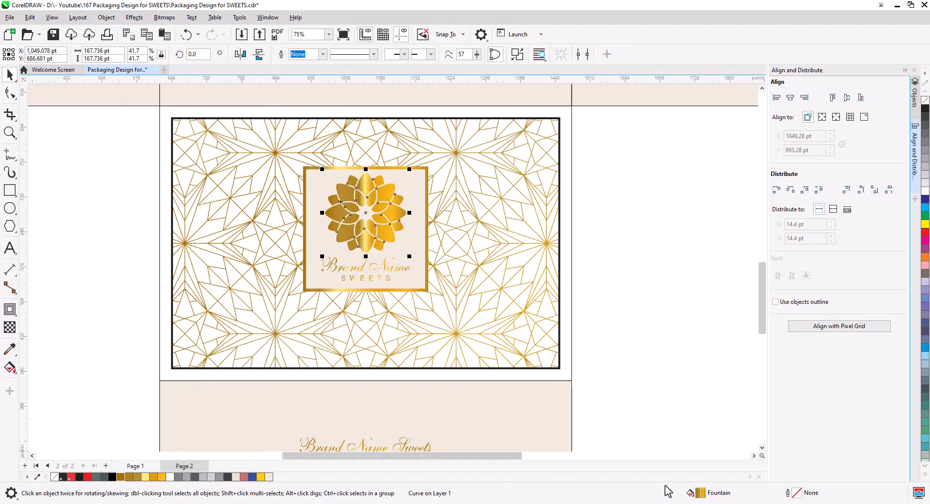
pyautogui.moveTo(558, 367); pyautogui.dragTo(558, 368)
pyautogui.click(636, 307)
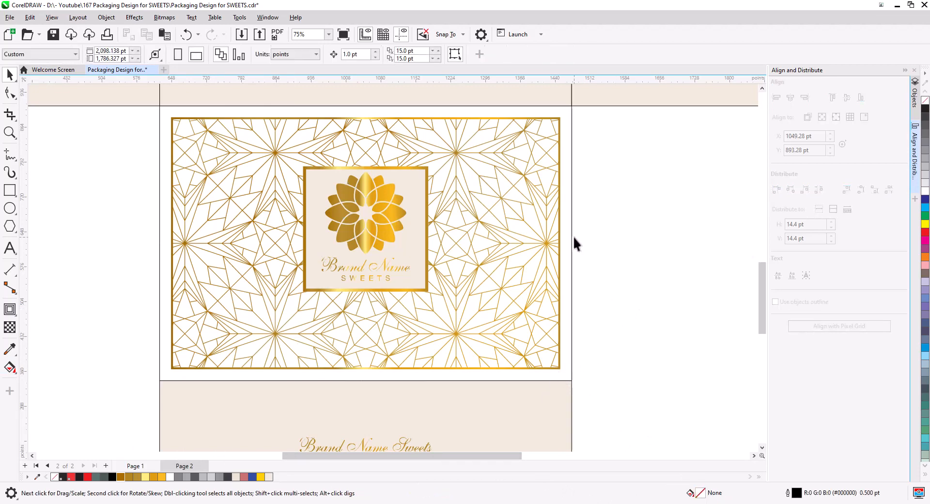
# Fill the front panel with the lower panel's beige and send it to the back of the page.
pyautogui.click(571, 235)
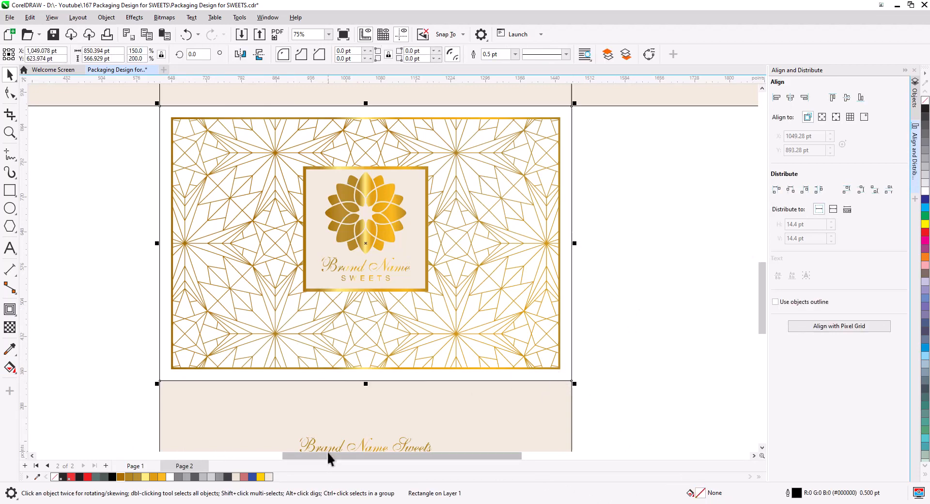
pyautogui.click(218, 417)
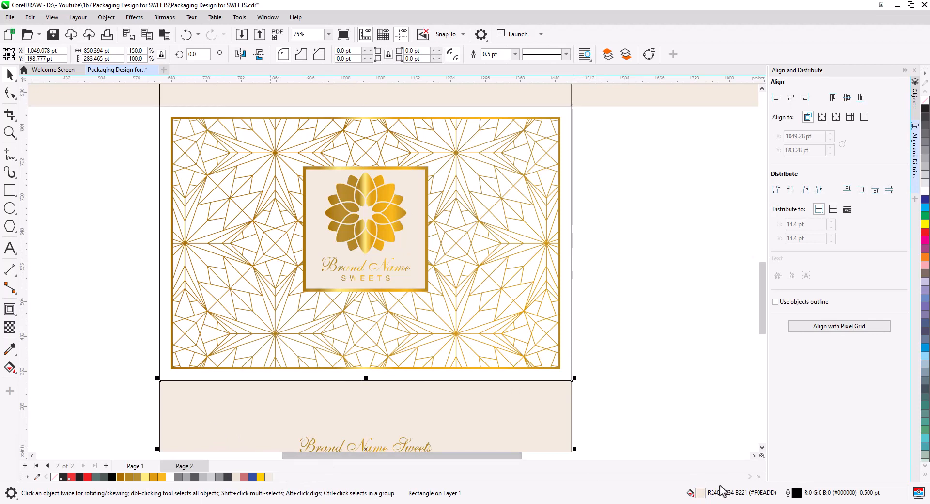
pyautogui.moveTo(569, 316); pyautogui.dragTo(570, 329)
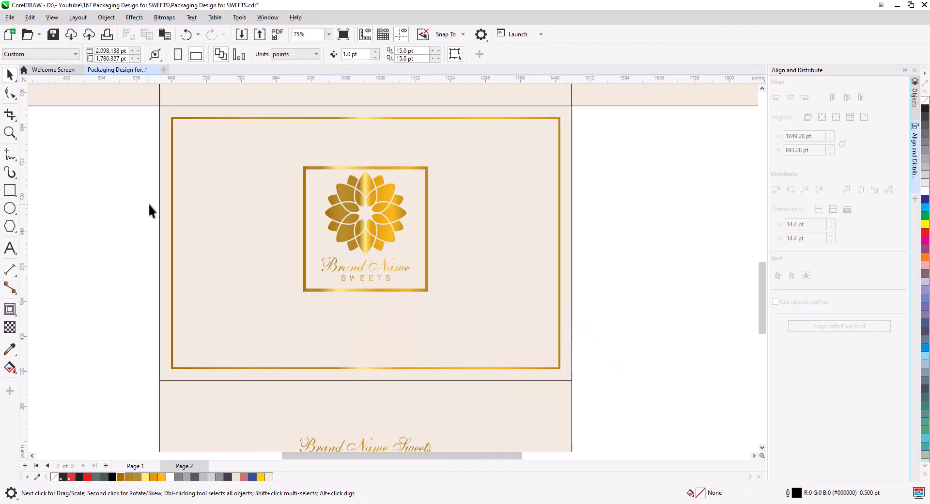
pyautogui.rightClick(162, 204)
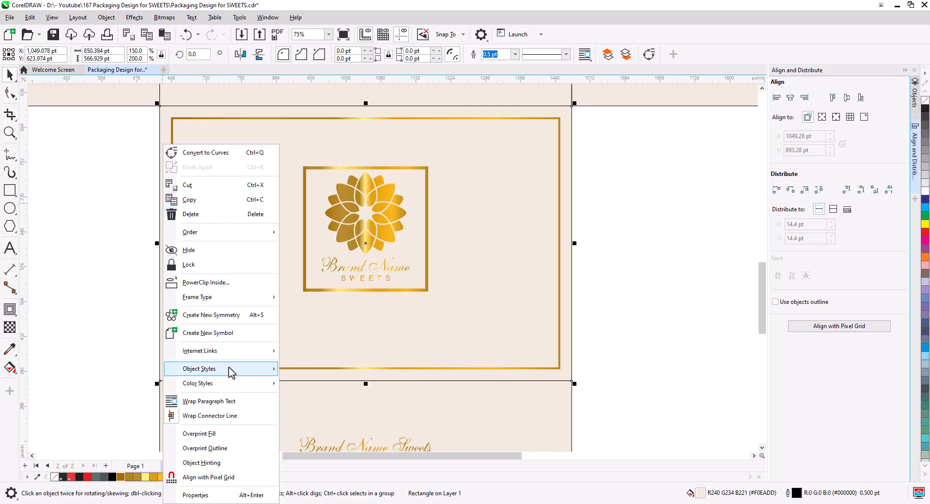
pyautogui.moveTo(233, 236)
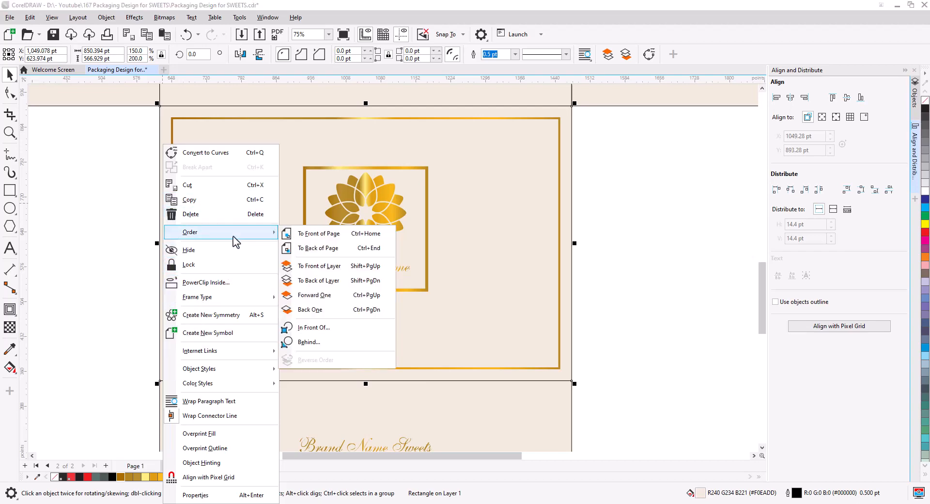
pyautogui.click(330, 249)
pyautogui.click(648, 262)
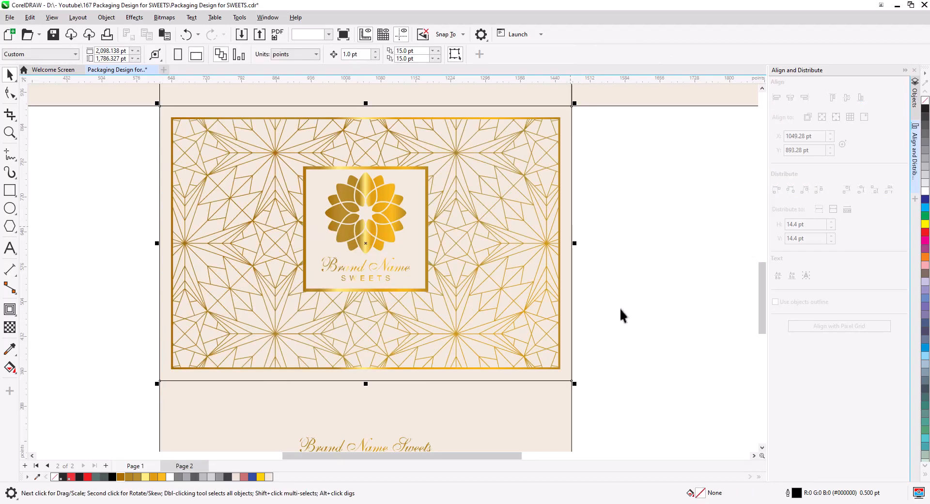
# Remove the outlines from the front panel, the panel below it and the upper right side panel.
pyautogui.rightClick(925, 102)
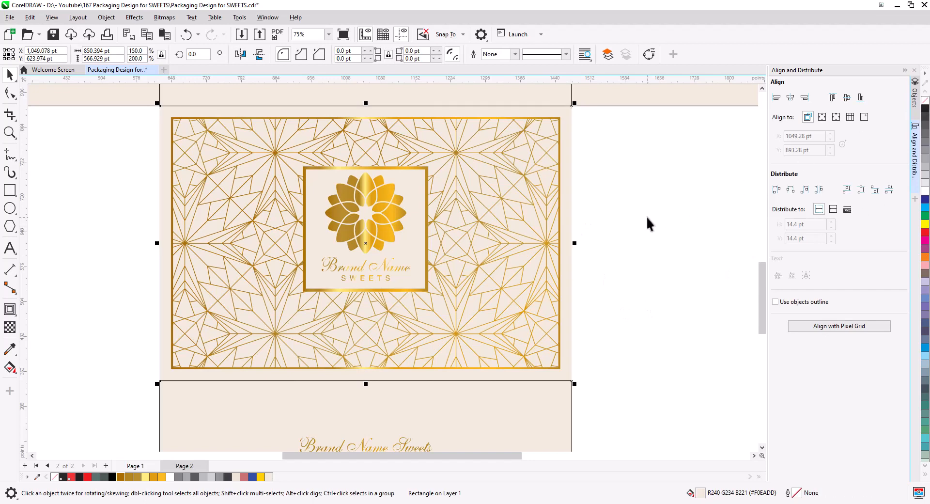
pyautogui.click(645, 221)
pyautogui.scroll(-3, 617, 272)
pyautogui.moveTo(635, 338); pyautogui.dragTo(619, 310)
pyautogui.click(564, 336)
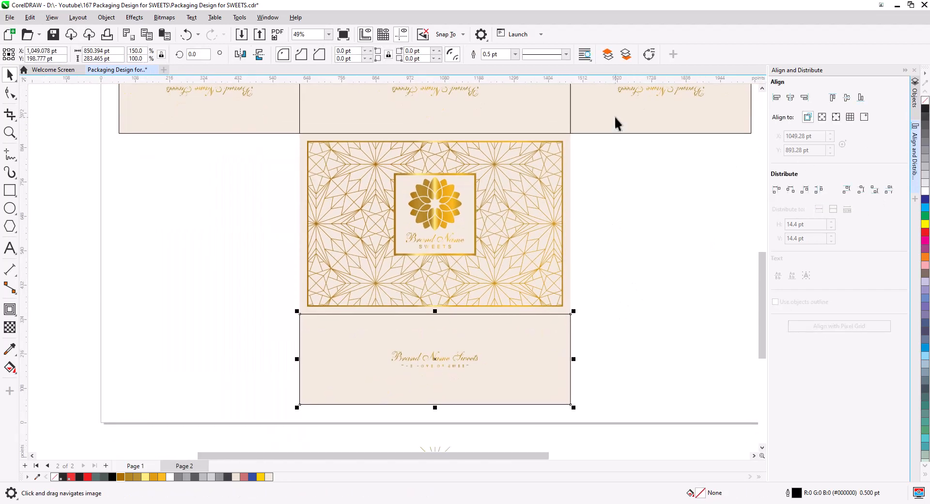
pyautogui.keyDown('shift'); pyautogui.click(614, 115); pyautogui.keyUp('shift')
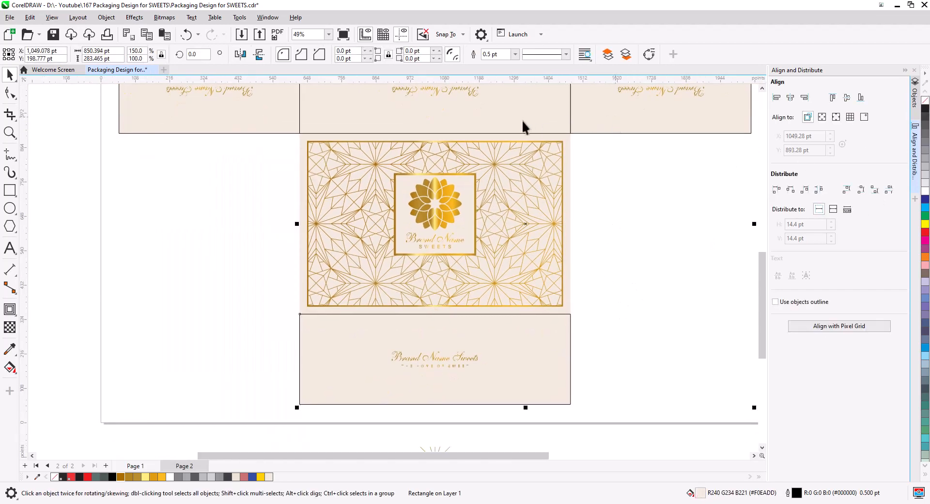
pyautogui.rightClick(925, 102)
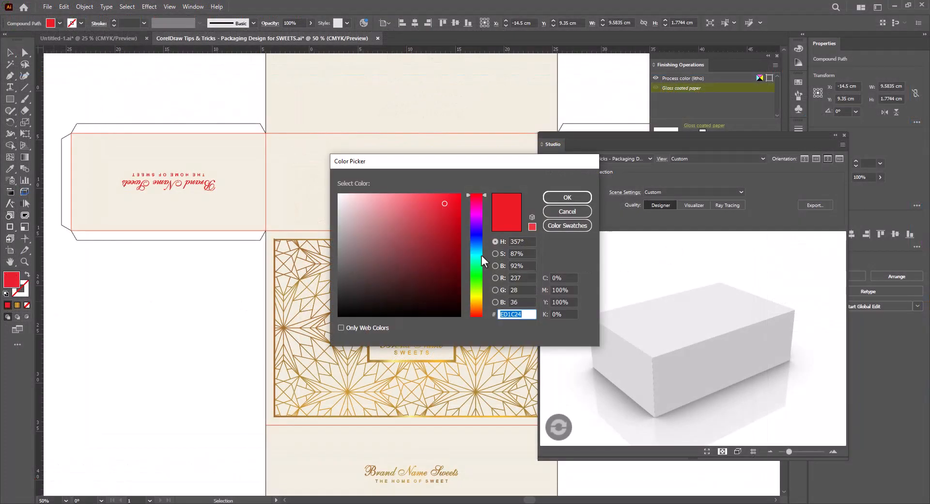
# Fill the left side panel's lettering with dark red #630007 and save that colour as a spot colour swatch named gold.
pyautogui.moveTo(434, 252); pyautogui.dragTo(457, 268)
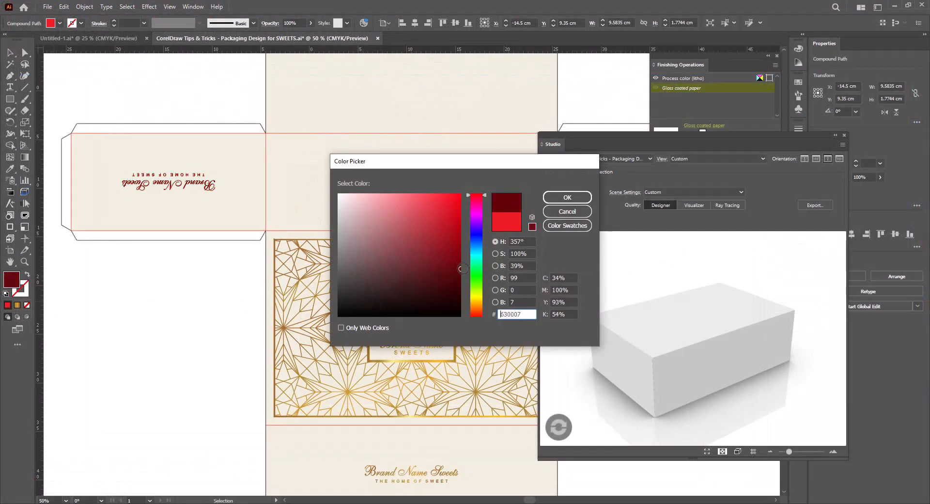
pyautogui.click(567, 197)
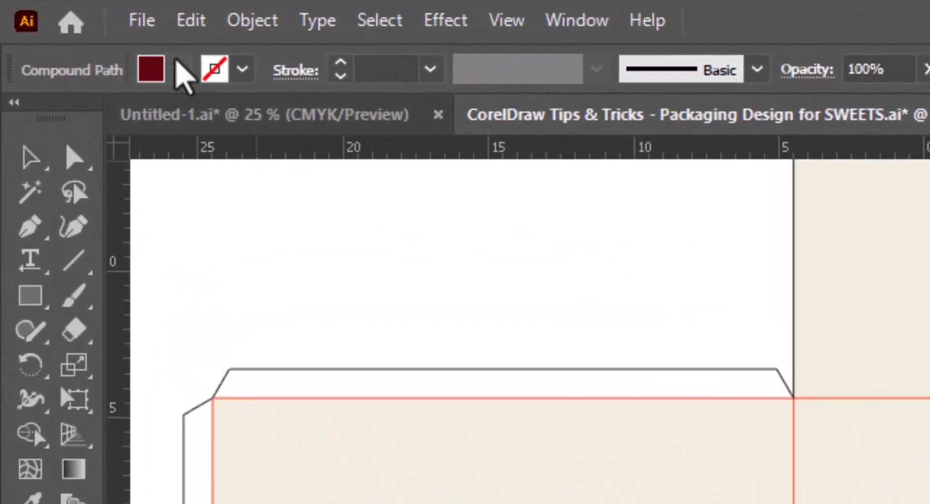
pyautogui.click(59, 23)
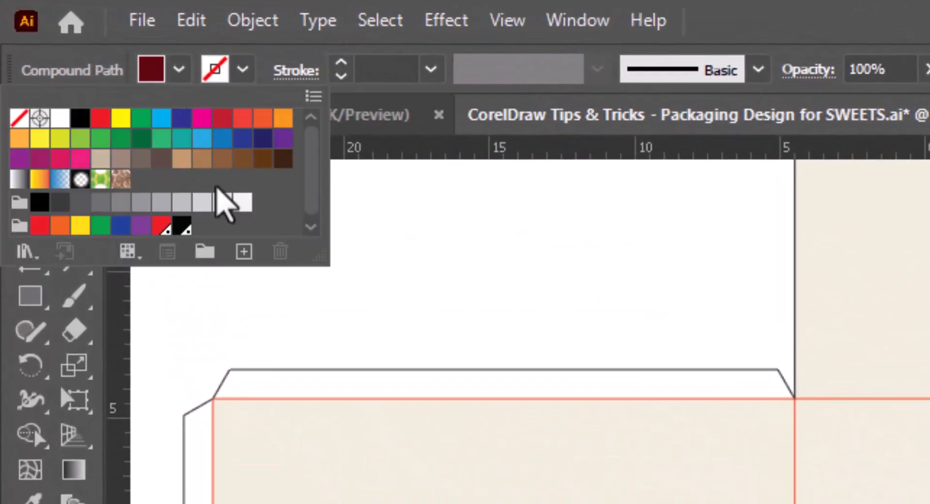
pyautogui.click(244, 251)
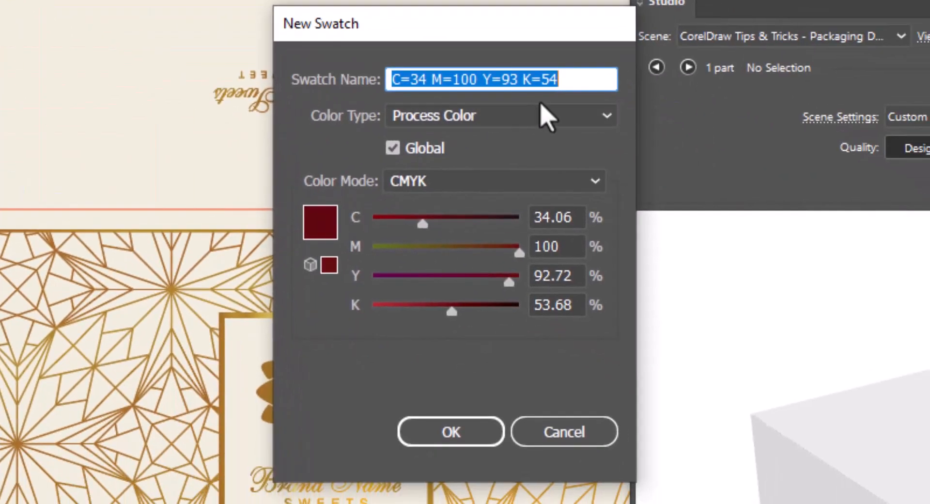
pyautogui.write('gold')
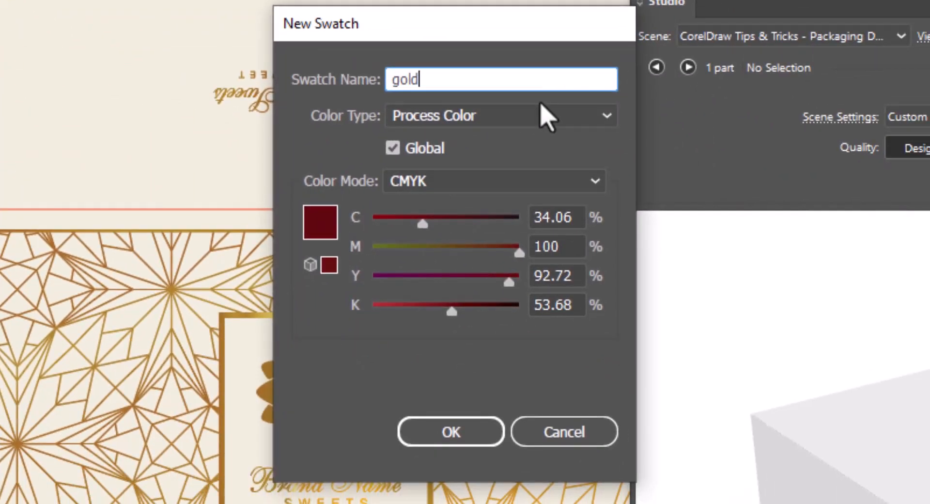
pyautogui.click(566, 119)
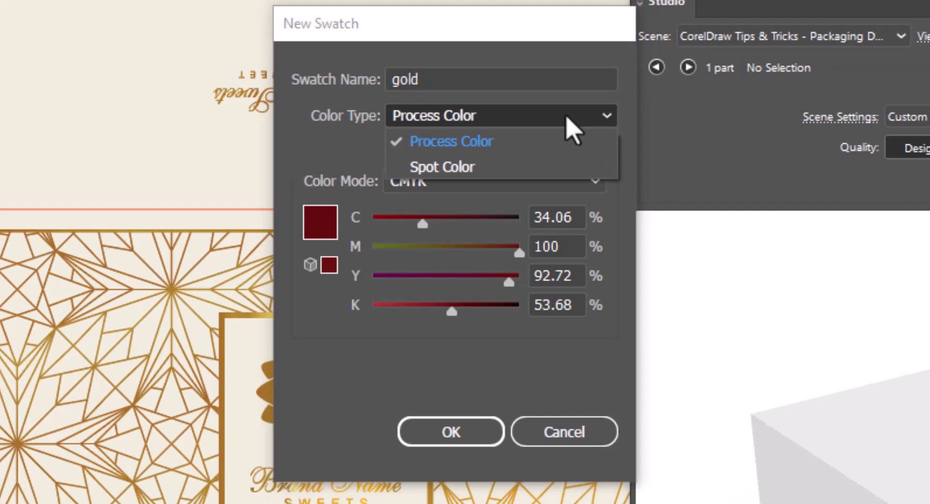
pyautogui.click(486, 169)
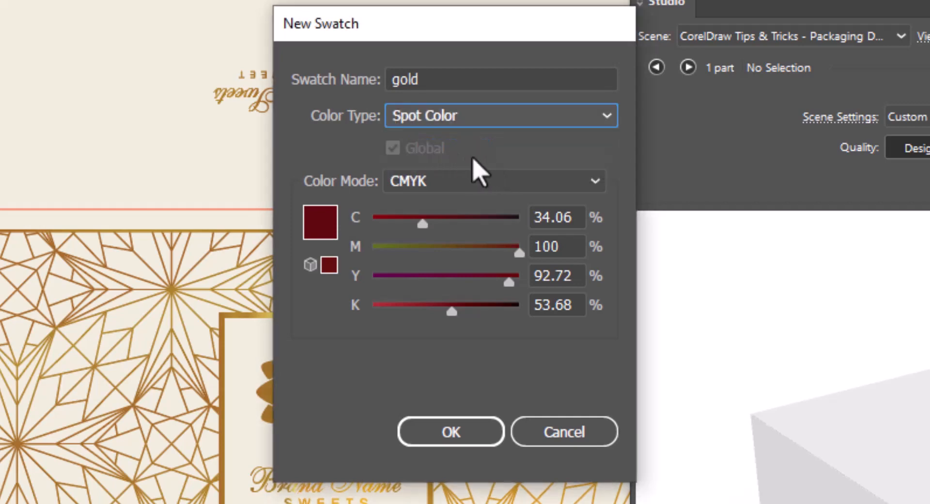
pyautogui.click(466, 436)
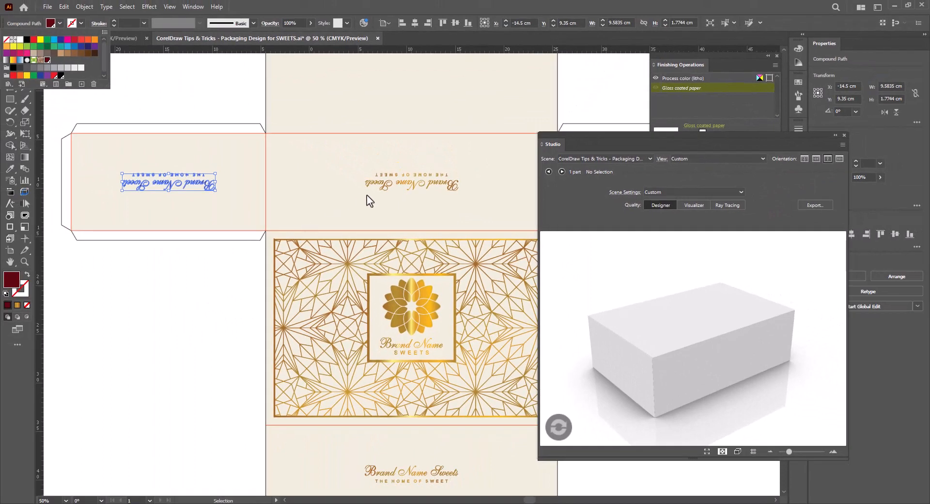
# Apply the gold spot swatch to the upper middle lettering, the front pattern, the flower logo with its text and the lower lettering.
pyautogui.click(383, 185)
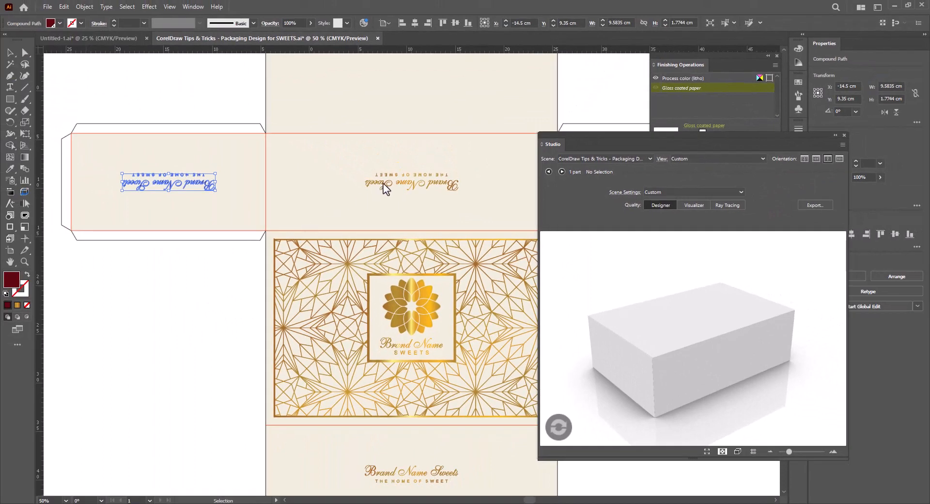
pyautogui.click(388, 194)
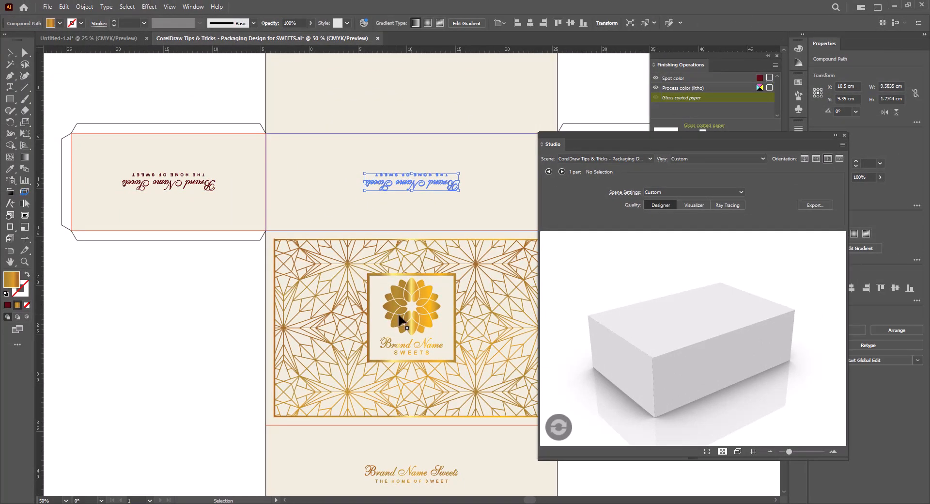
pyautogui.keyDown('shift'); pyautogui.click(393, 335); pyautogui.keyUp('shift')
pyautogui.keyDown('shift'); pyautogui.click(382, 474); pyautogui.keyUp('shift')
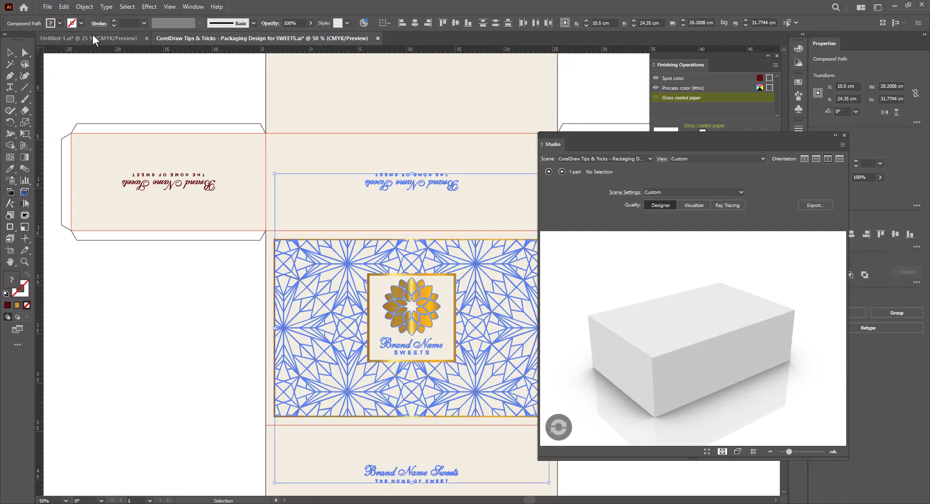
pyautogui.click(59, 23)
pyautogui.click(47, 60)
# Fill the square frame around the flower logo with the gold spot swatch.
pyautogui.click(382, 361)
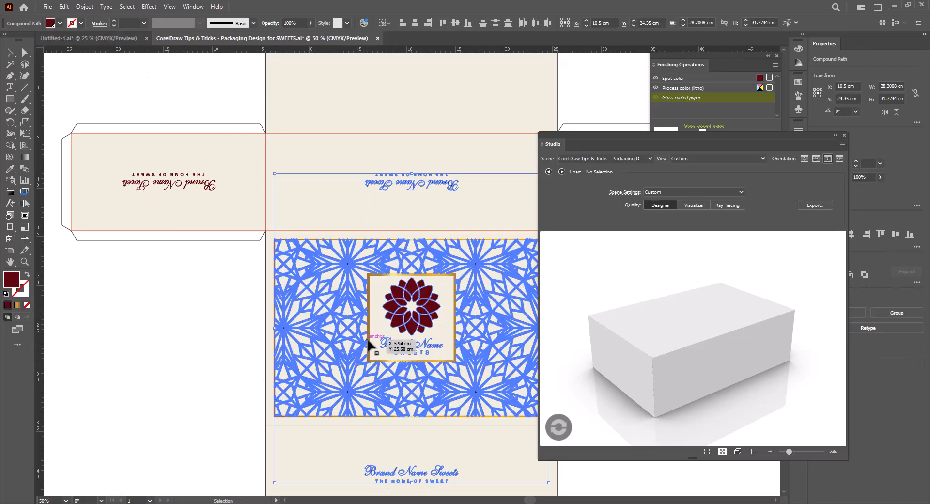
pyautogui.scroll(4, 371, 346)
pyautogui.click(361, 350)
pyautogui.click(60, 23)
pyautogui.click(48, 63)
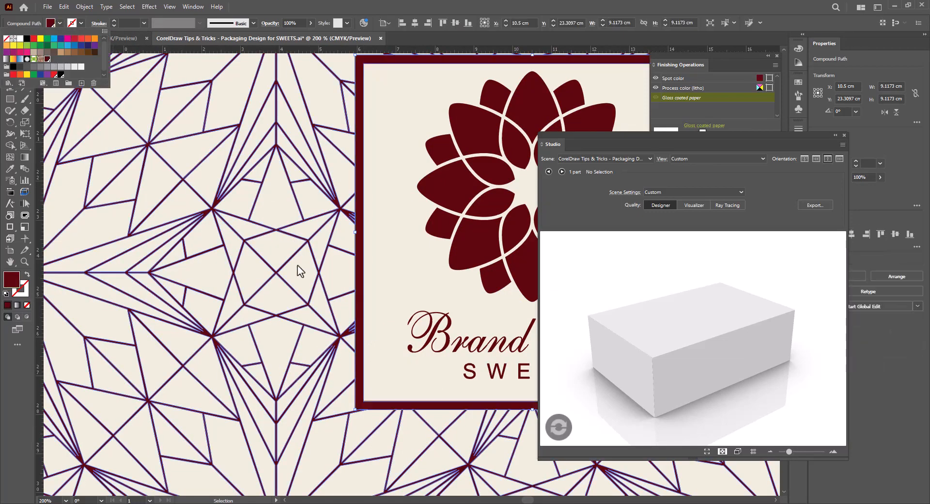
# Fill the outer frame around the front pattern with the gold spot swatch.
pyautogui.click(408, 272)
pyautogui.moveTo(409, 271); pyautogui.dragTo(70, 384)
pyautogui.click(386, 304)
pyautogui.click(59, 24)
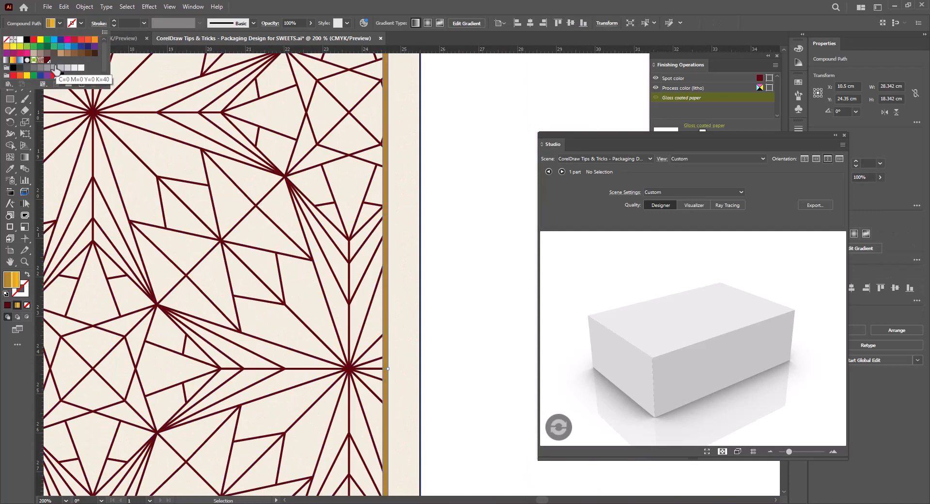
pyautogui.click(47, 63)
# Apply the gold spot swatch to the right side panel's brand lettering and deselect it.
pyautogui.click(424, 203)
pyautogui.moveTo(424, 203); pyautogui.dragTo(318, 429)
pyautogui.click(451, 213)
pyautogui.click(60, 23)
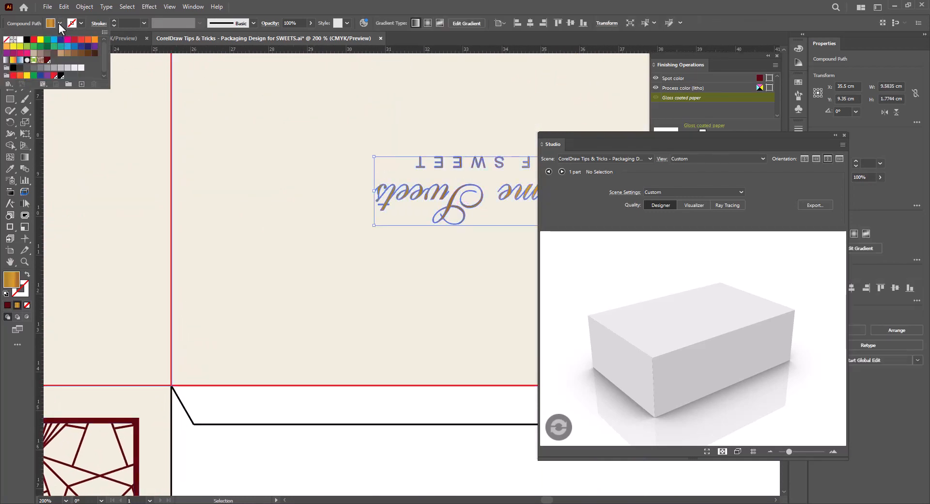
pyautogui.click(48, 63)
pyautogui.click(356, 304)
pyautogui.scroll(-3, 357, 304)
pyautogui.scroll(-3, 368, 310)
pyautogui.click(379, 356)
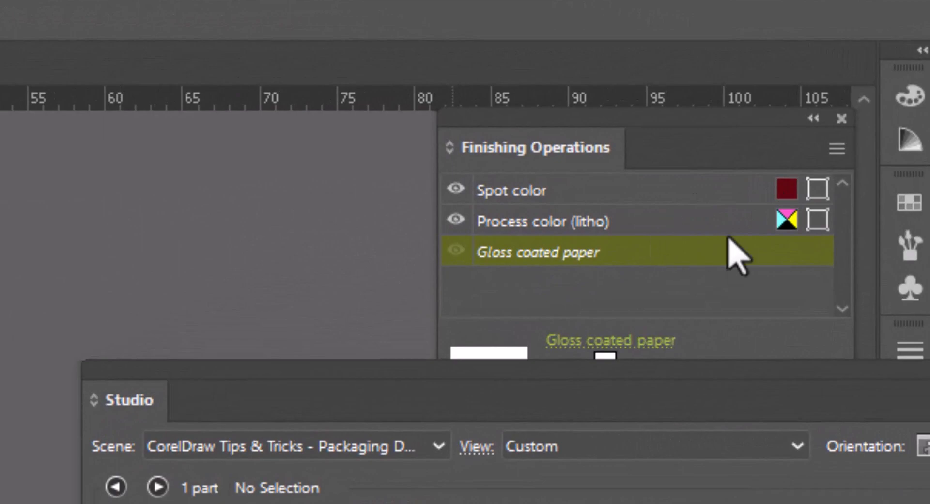
# Change the Spot color finishing operation to Gold Foil Block (hot stamped), applied to the gold swatch.
pyautogui.click(537, 189)
pyautogui.doubleClick(537, 189)
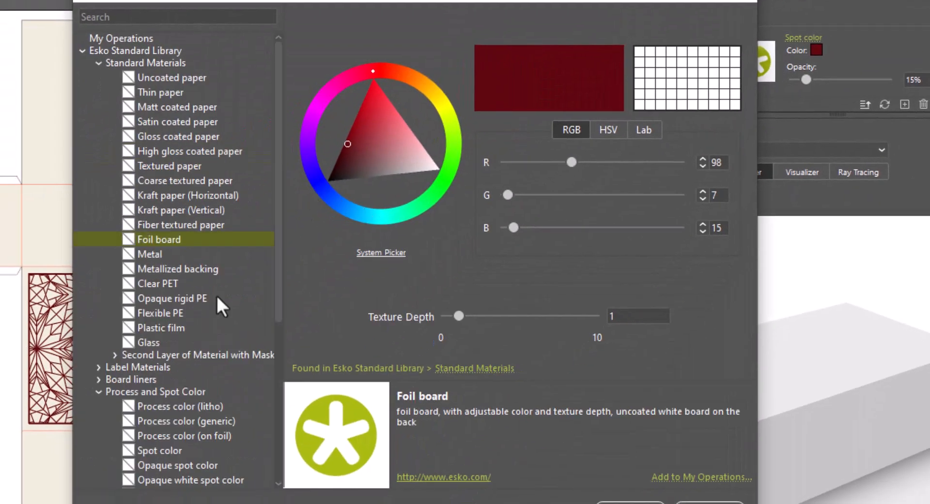
pyautogui.scroll(-3, 217, 296)
pyautogui.scroll(-3, 217, 296)
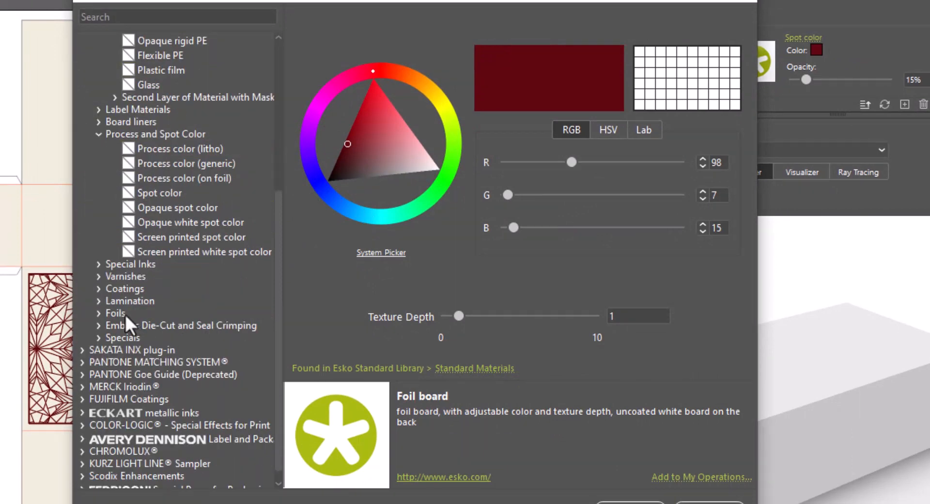
pyautogui.click(99, 313)
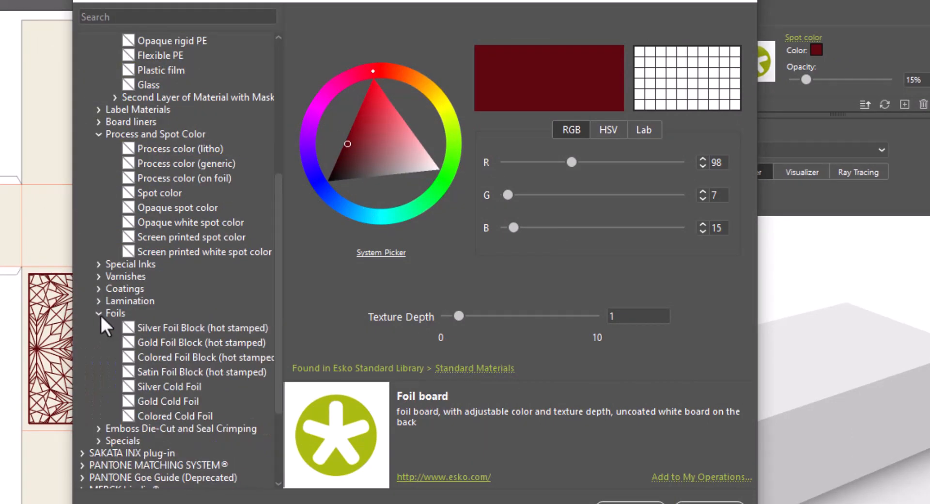
pyautogui.click(169, 342)
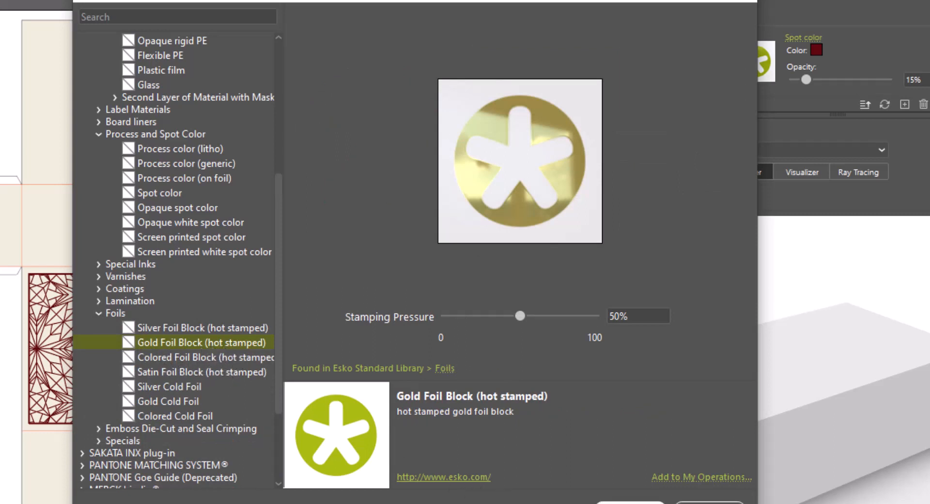
pyautogui.click(605, 502)
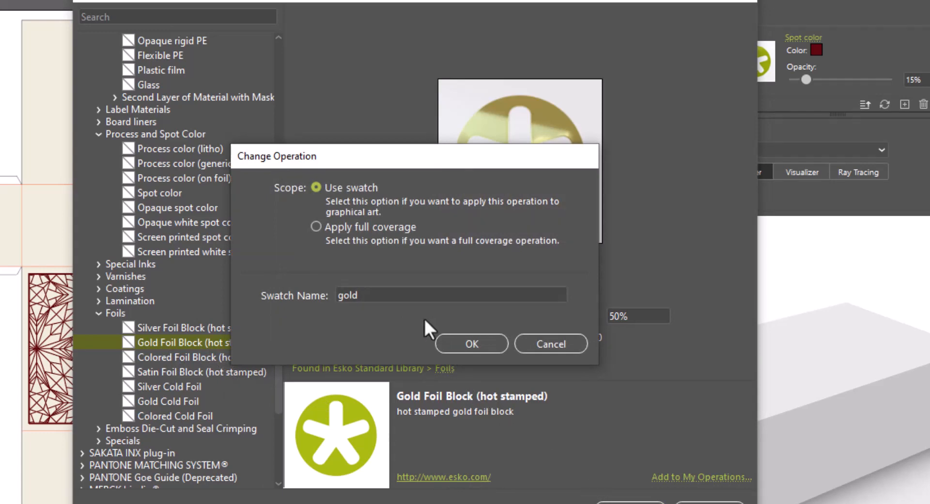
pyautogui.click(468, 343)
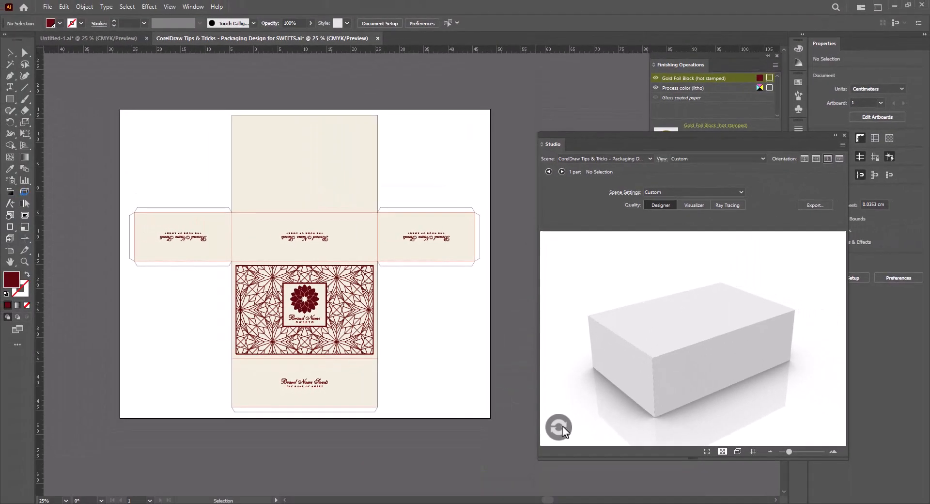
# Update the 3D box mockup with the artwork and inspect its foil finish in Visualizer quality.
pyautogui.click(559, 427)
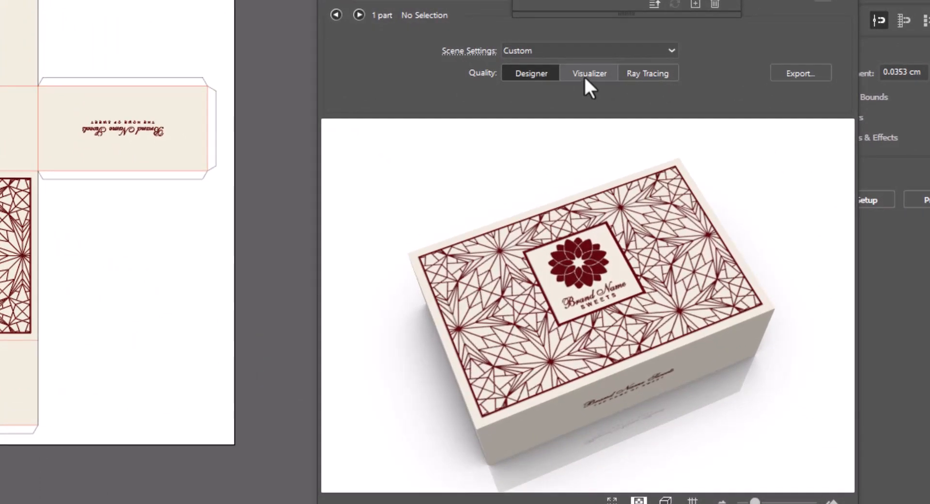
pyautogui.click(691, 205)
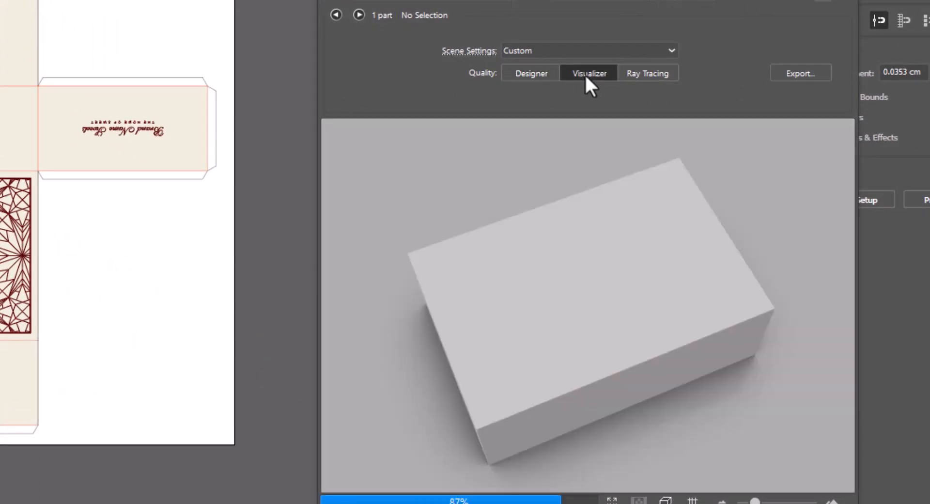
pyautogui.moveTo(630, 298); pyautogui.dragTo(574, 291)
pyautogui.moveTo(591, 327); pyautogui.dragTo(606, 234)
pyautogui.moveTo(498, 244); pyautogui.dragTo(609, 327)
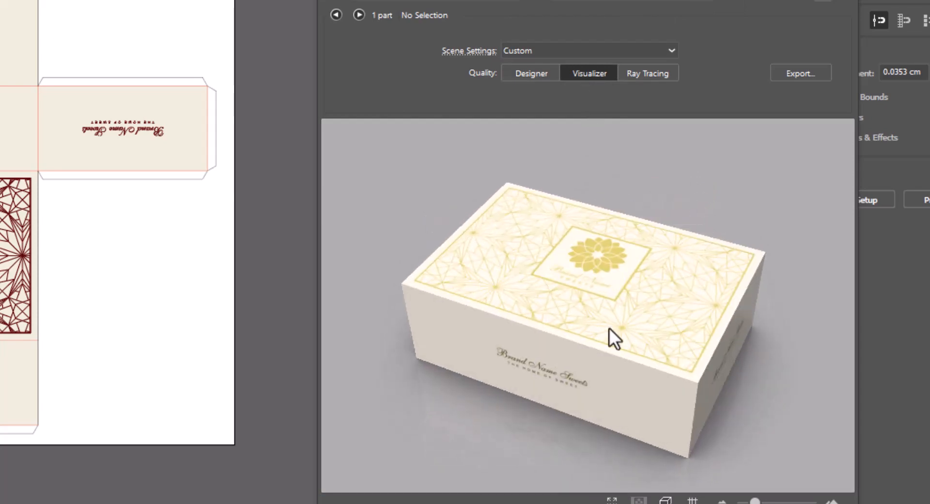
pyautogui.scroll(5, 666, 364)
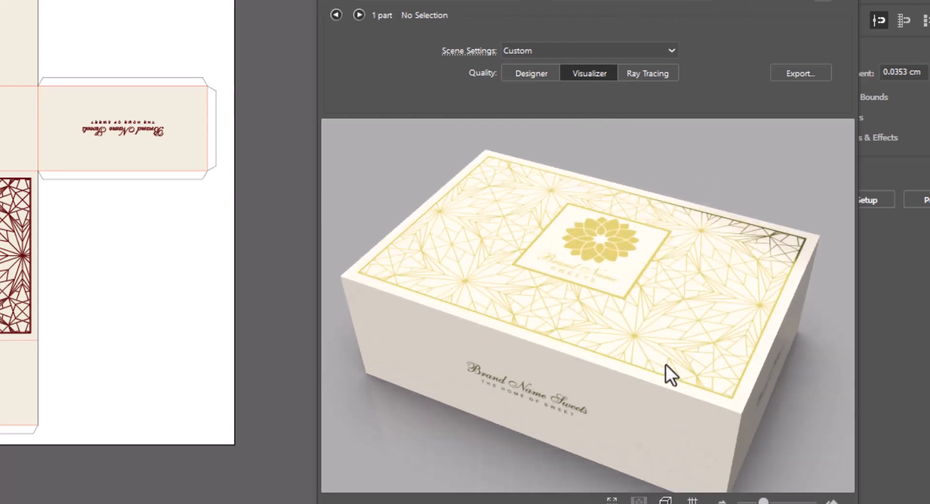
pyautogui.scroll(3, 674, 334)
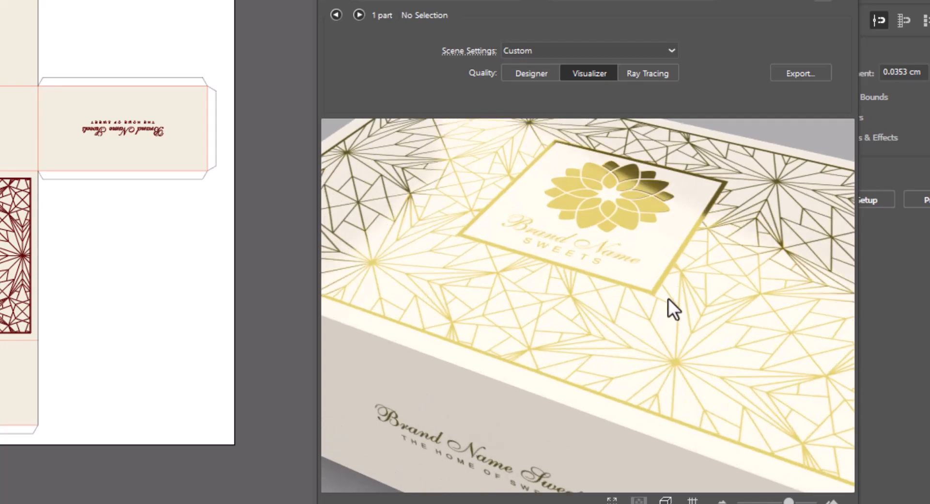
pyautogui.moveTo(669, 299); pyautogui.dragTo(606, 321)
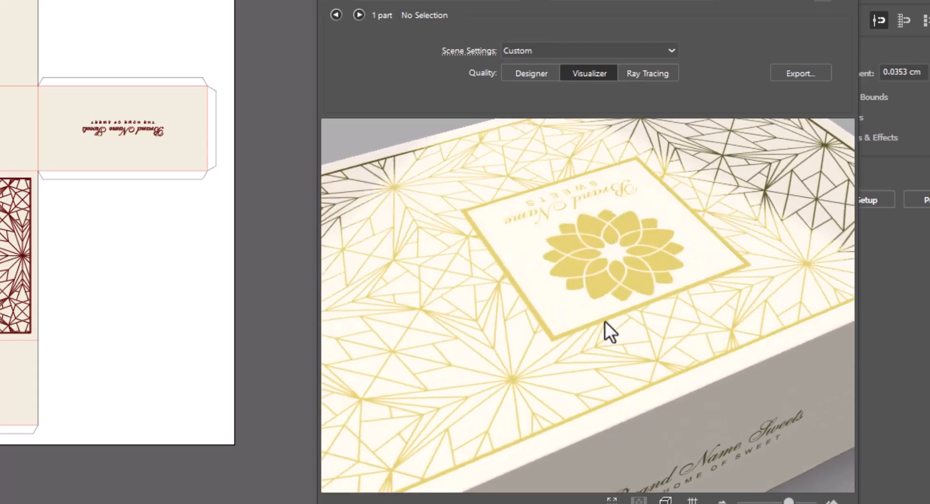